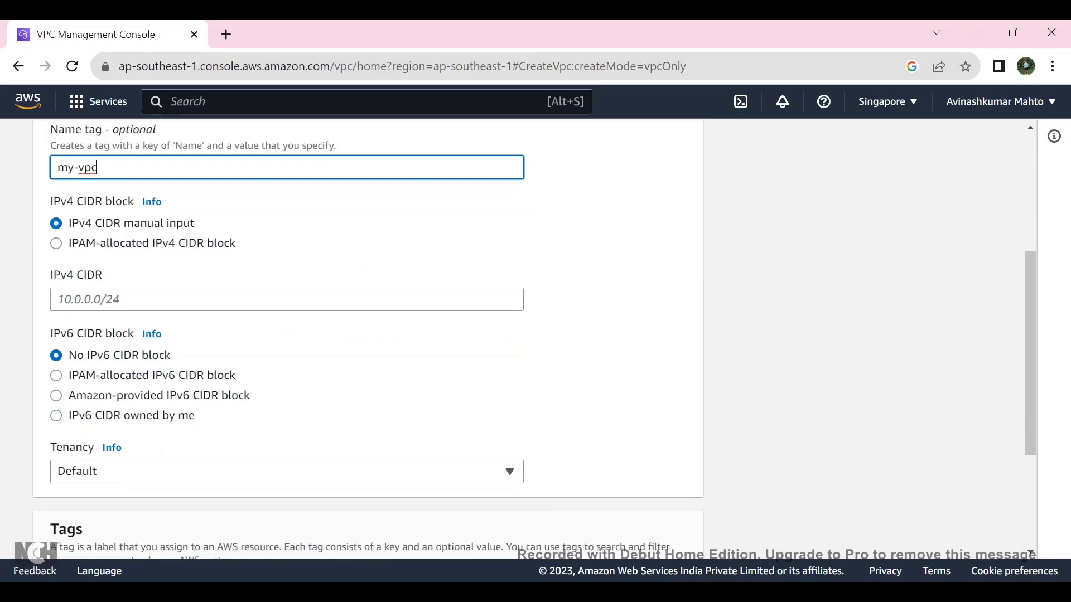
Set the IPv4 CIDR of my-vpc to 10.0.0.0/24 and create the VPC.
{"action": "left_click", "coordinate": [287, 299]}
{"action": "type", "text": "10."}
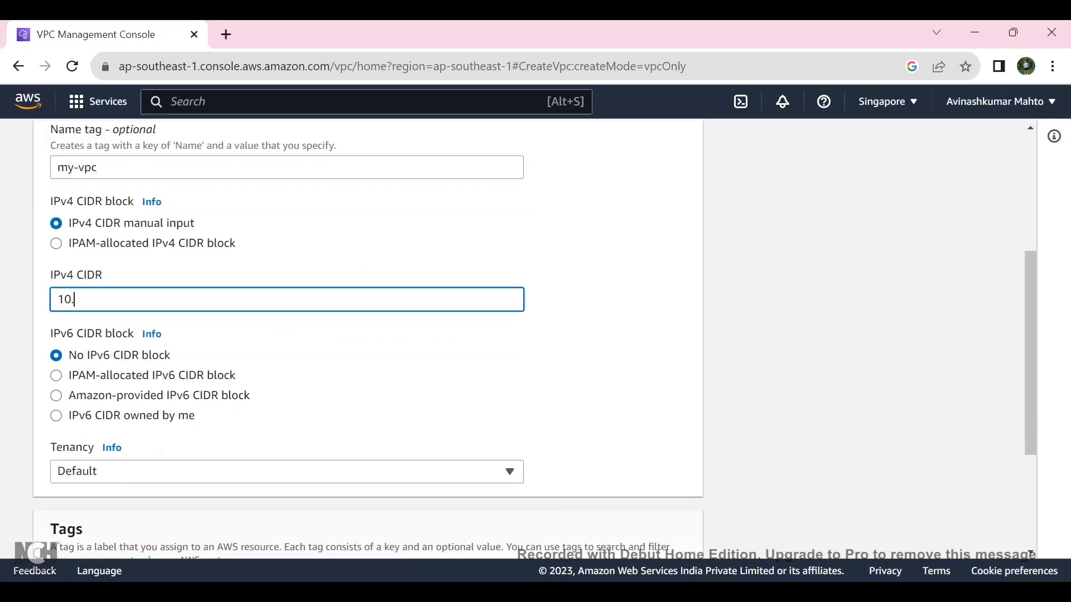
{"action": "type", "text": "0.0.0/24"}
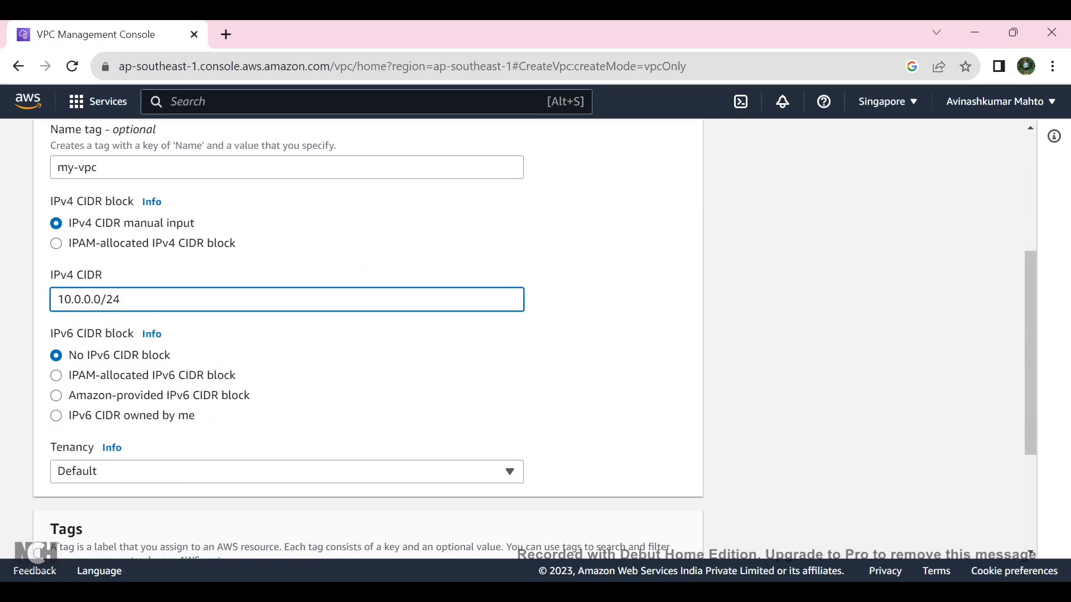
{"action": "scroll", "coordinate": [368, 334], "scroll_direction": "up", "scroll_amount": 3}
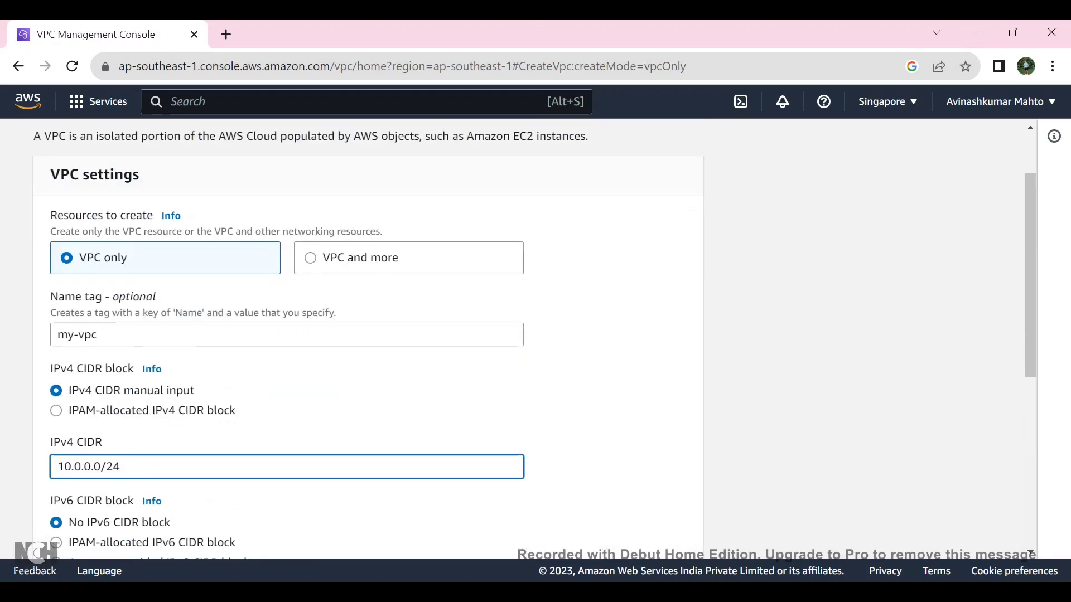
{"action": "triple_click", "coordinate": [76, 335]}
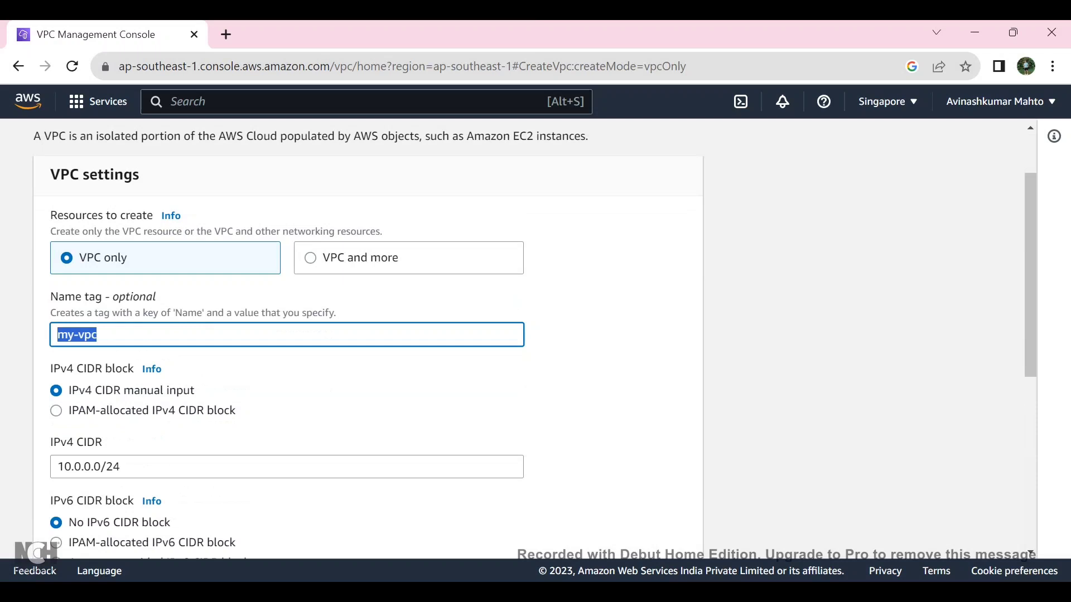
{"action": "scroll", "coordinate": [369, 334], "scroll_direction": "down", "scroll_amount": 3}
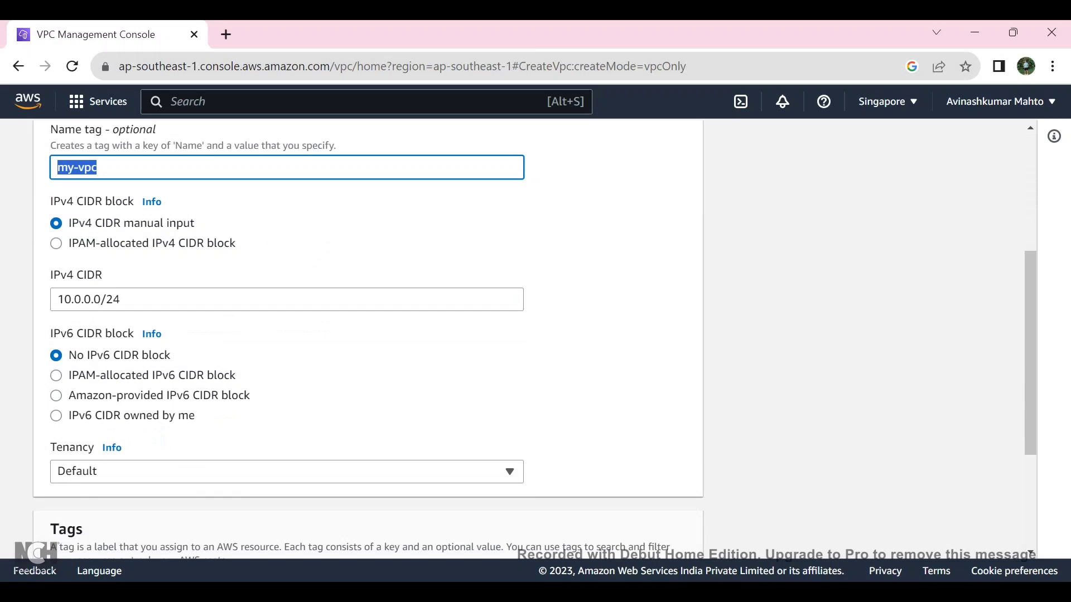
{"action": "scroll", "coordinate": [368, 334], "scroll_direction": "down", "scroll_amount": 3}
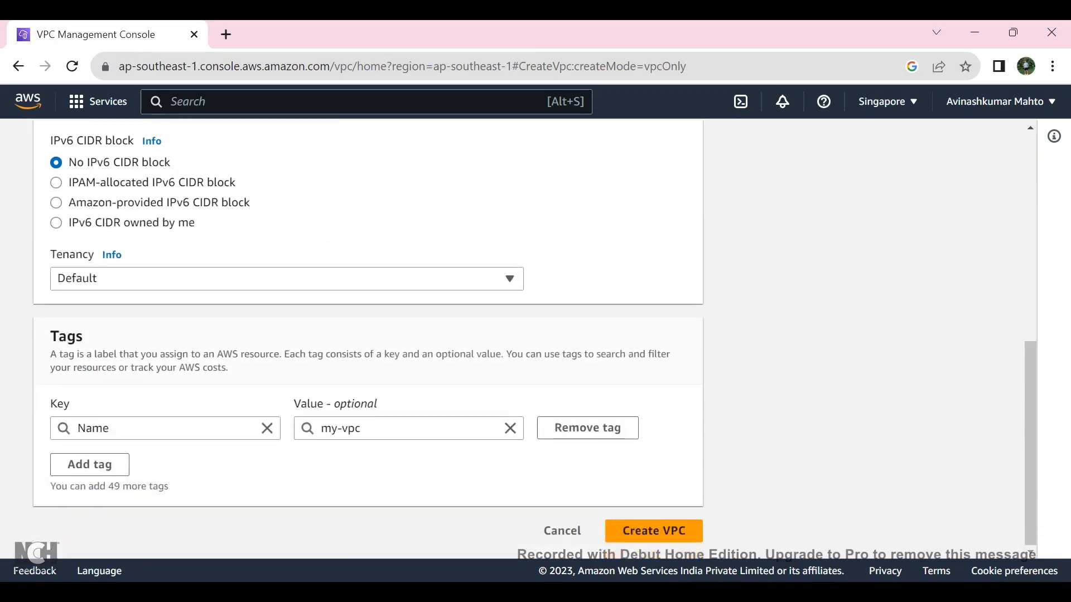
{"action": "left_click", "coordinate": [654, 531]}
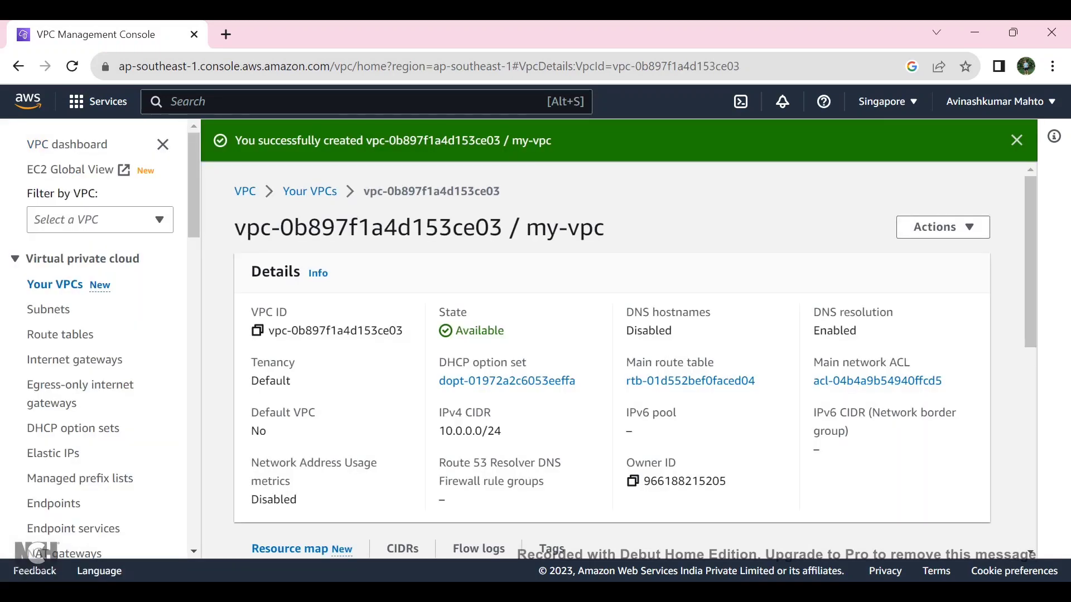
Review the new VPC's details, return to the list of VPCs and select my-vpc.
{"action": "scroll", "coordinate": [611, 357], "scroll_direction": "down", "scroll_amount": 3}
{"action": "scroll", "coordinate": [612, 357], "scroll_direction": "up", "scroll_amount": 3}
{"action": "left_click", "coordinate": [54, 283]}
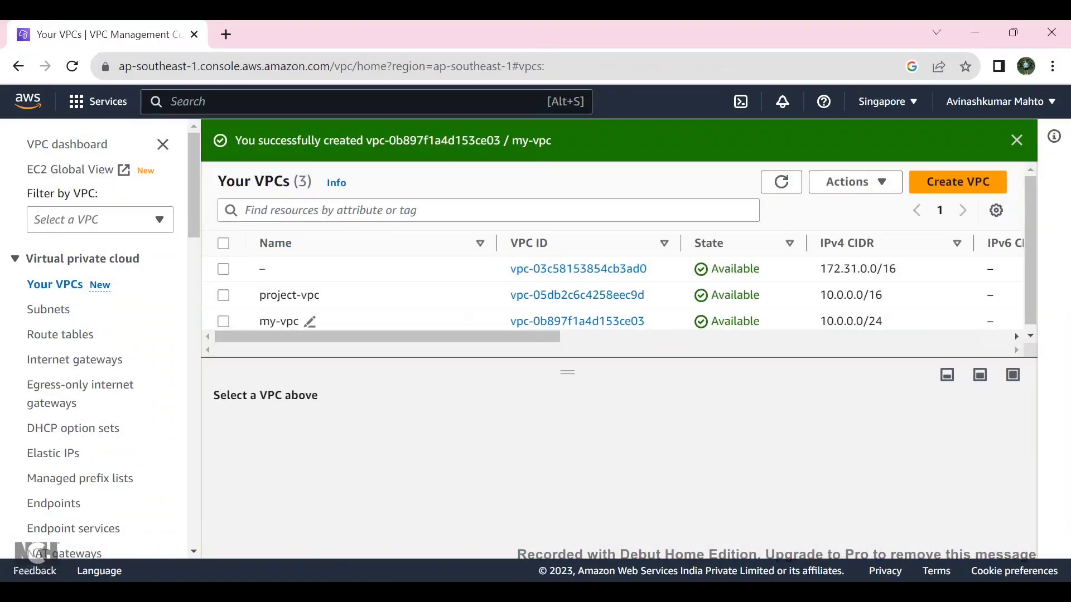
{"action": "left_click", "coordinate": [290, 322]}
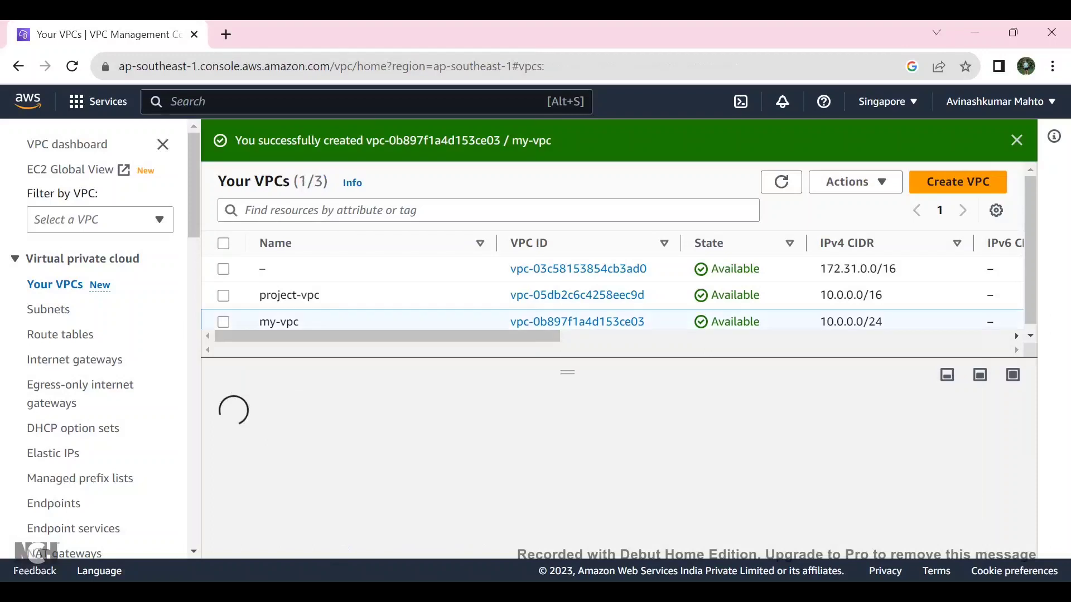
Start creating a subnet and choose my-vpc as its VPC.
{"action": "left_click", "coordinate": [48, 310]}
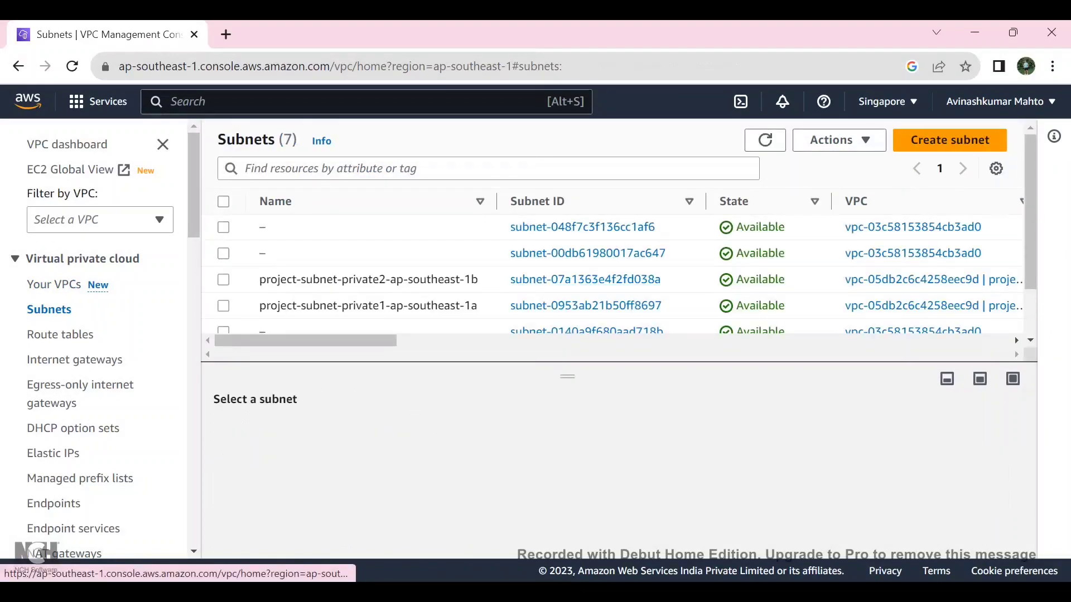
{"action": "left_click", "coordinate": [950, 140]}
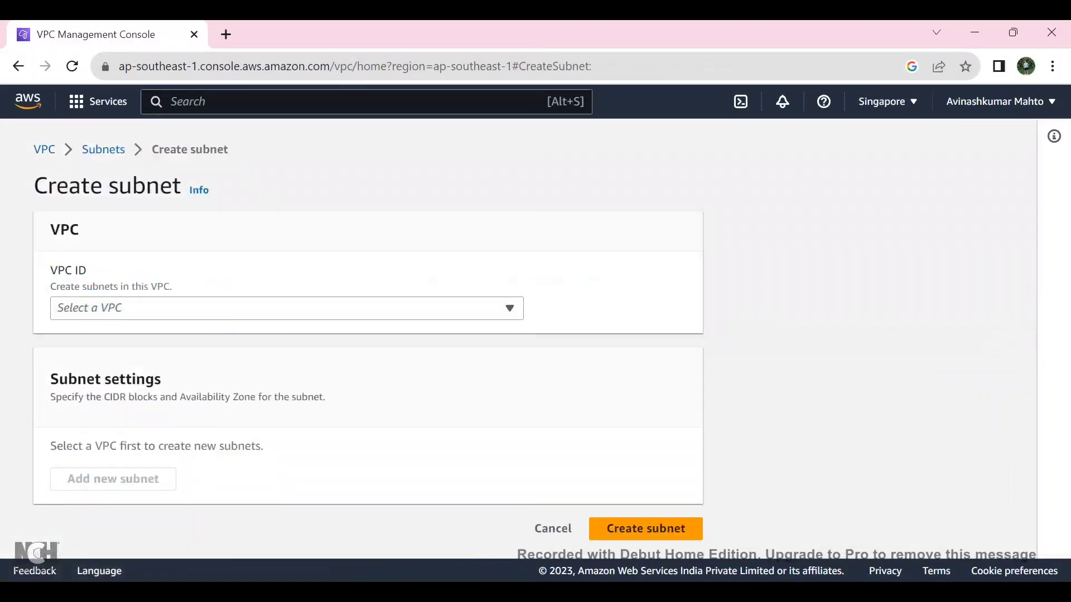
{"action": "left_click", "coordinate": [286, 308]}
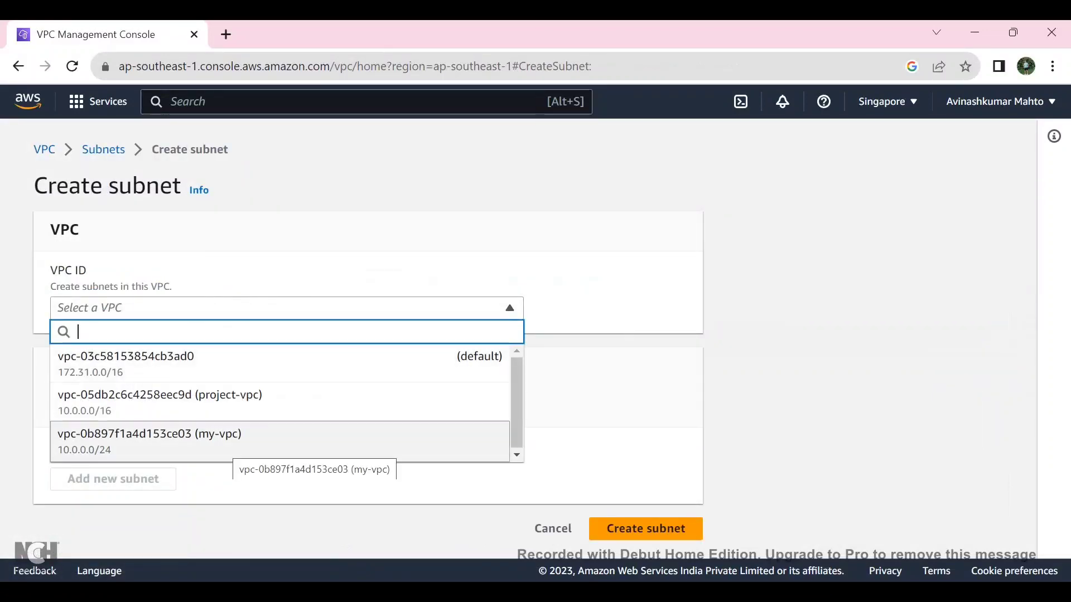
{"action": "left_click", "coordinate": [234, 443]}
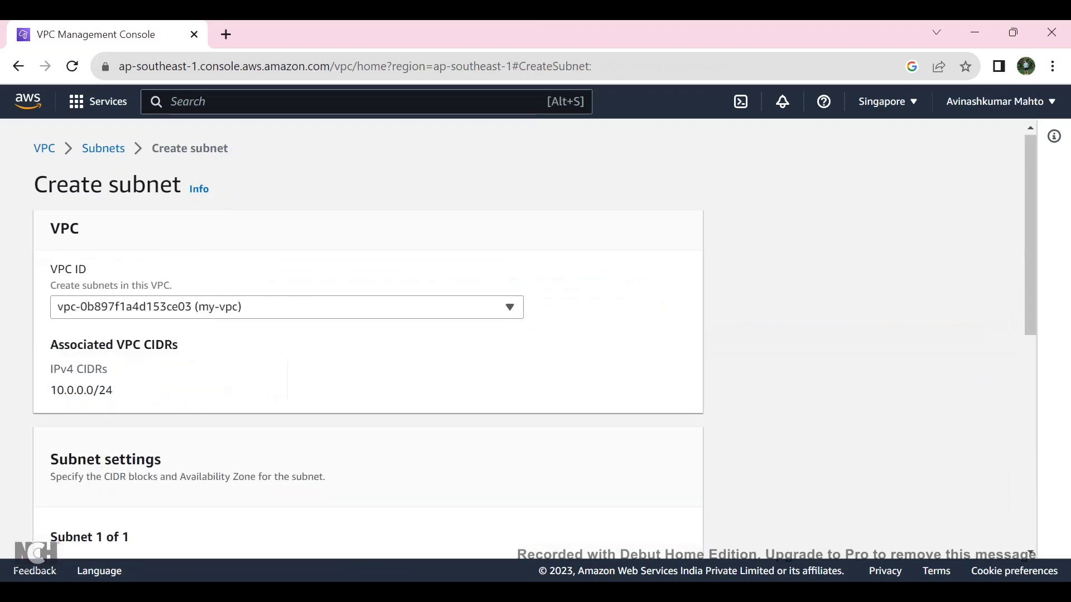
Name the subnet public-subnet-01 and assign it to the availability zone ap-southeast-1a.
{"action": "scroll", "coordinate": [368, 334], "scroll_direction": "down", "scroll_amount": 4}
{"action": "left_click", "coordinate": [295, 352]}
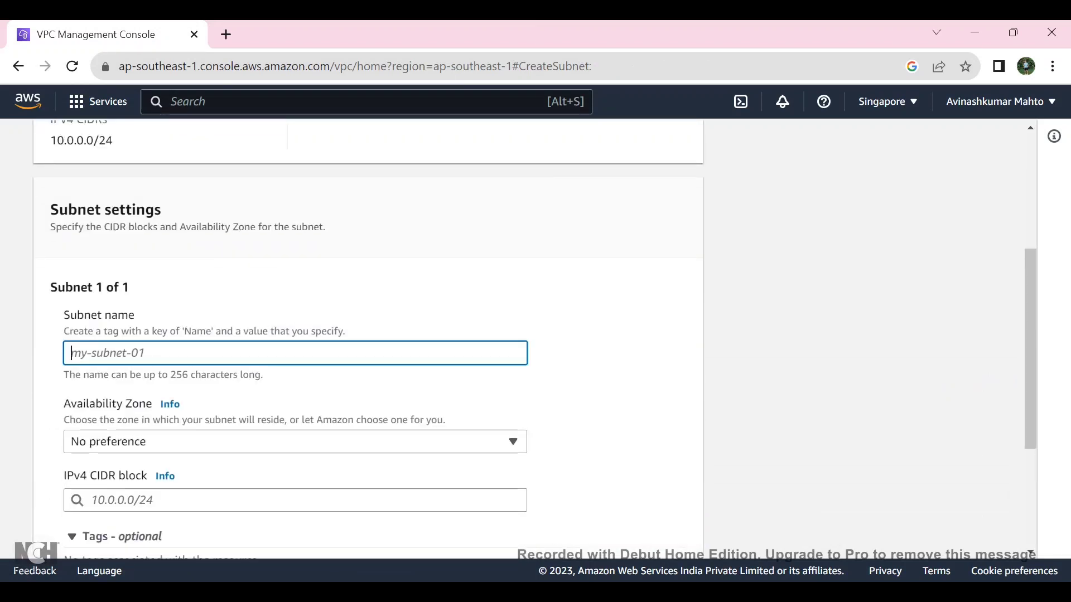
{"action": "type", "text": "my"}
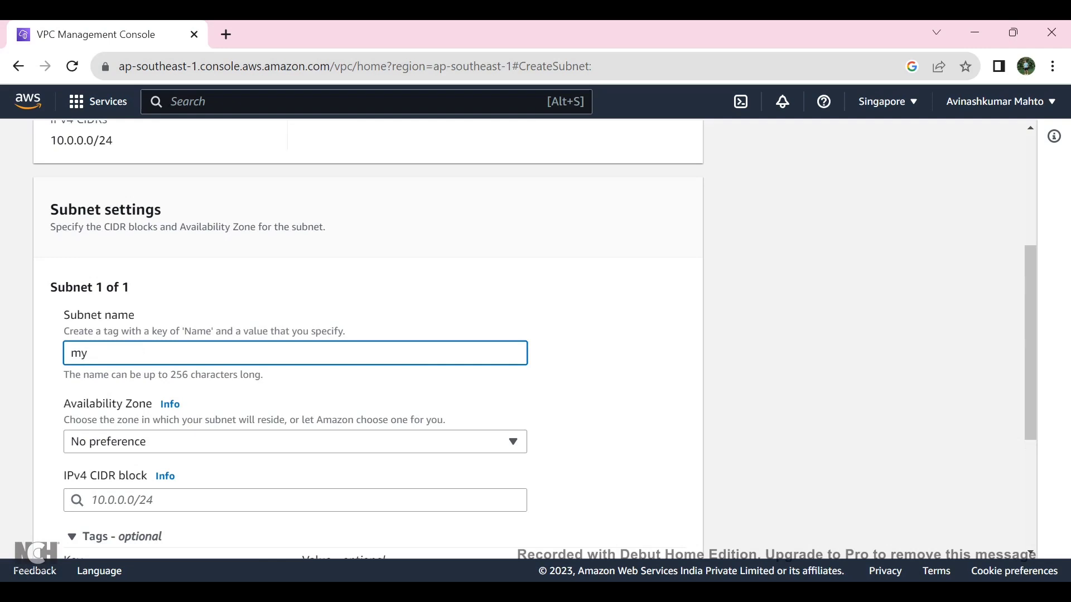
{"action": "key", "text": "BackSpace"}
{"action": "key", "text": "BackSpace"}
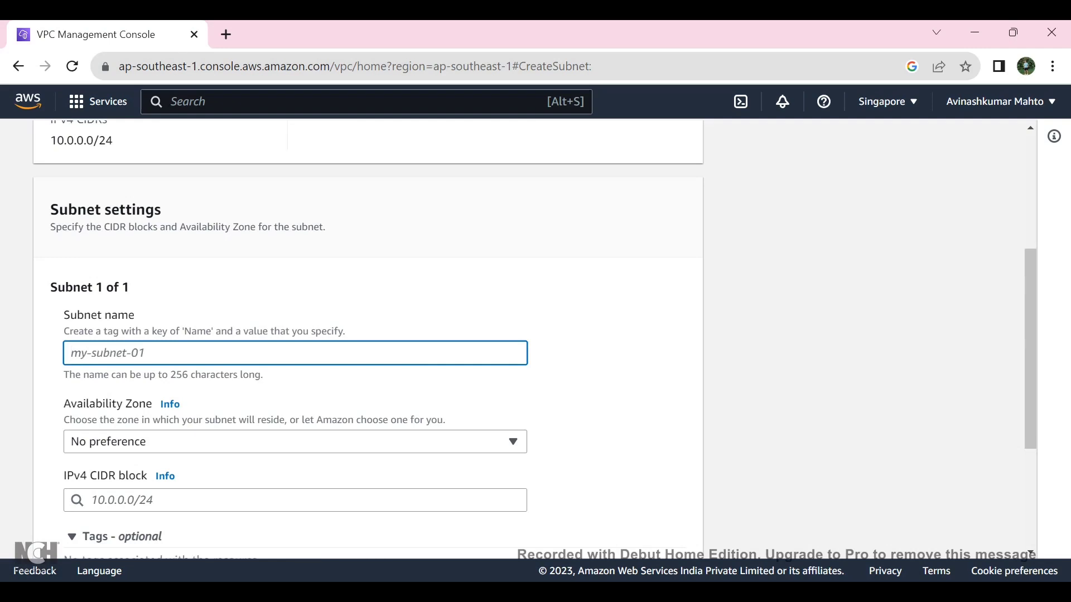
{"action": "type", "text": "public-"}
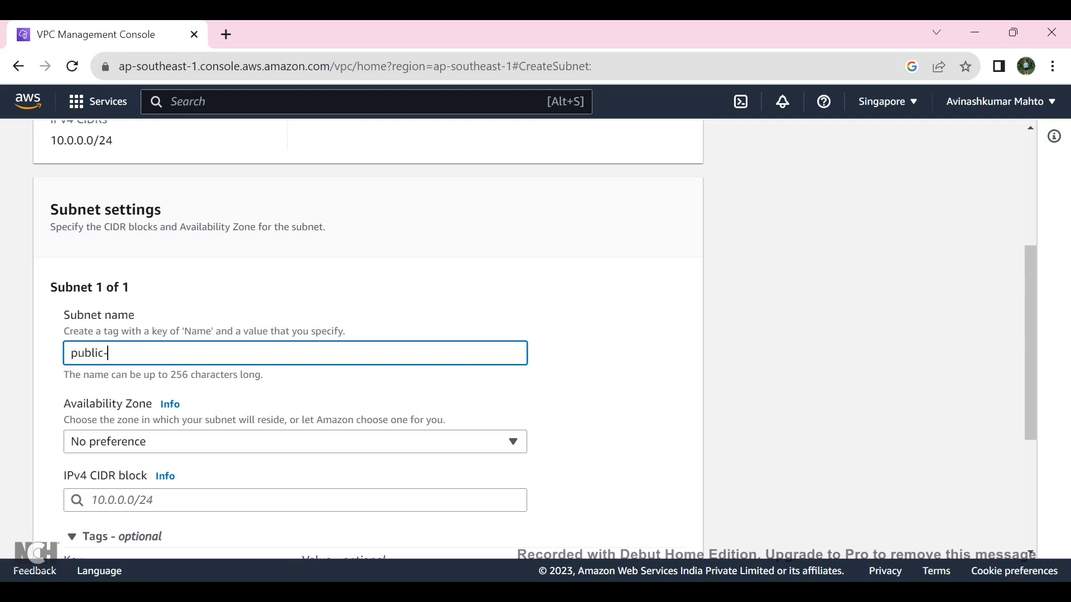
{"action": "type", "text": "subnet-01"}
{"action": "left_click", "coordinate": [295, 441]}
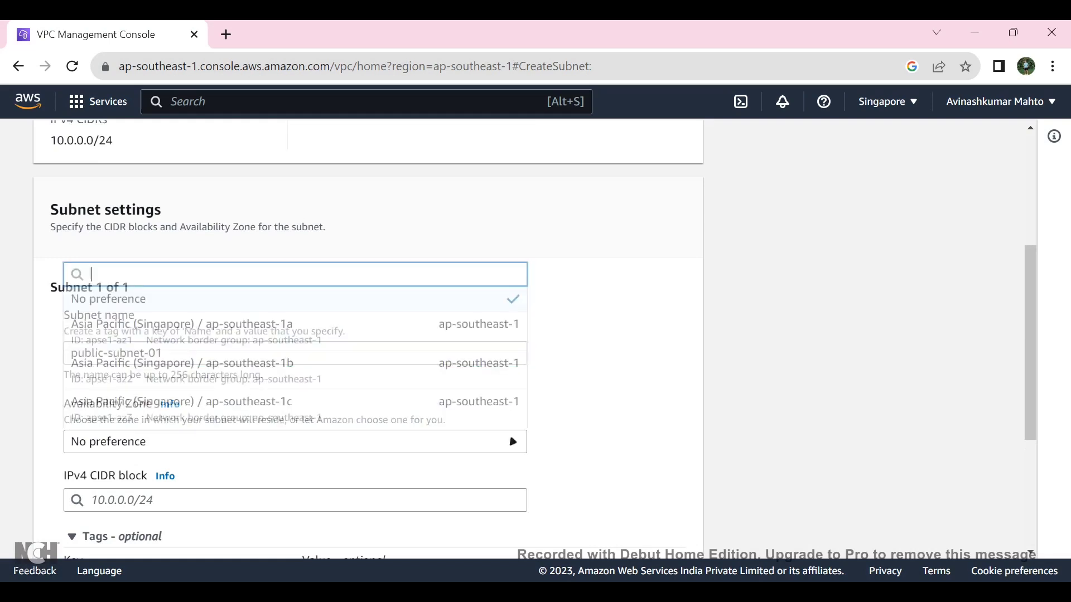
{"action": "left_click", "coordinate": [294, 330]}
Set the IPv4 CIDR block of public-subnet-01 to 10.0.0.0/27 and create the subnet.
{"action": "scroll", "coordinate": [518, 339], "scroll_direction": "down", "scroll_amount": 2}
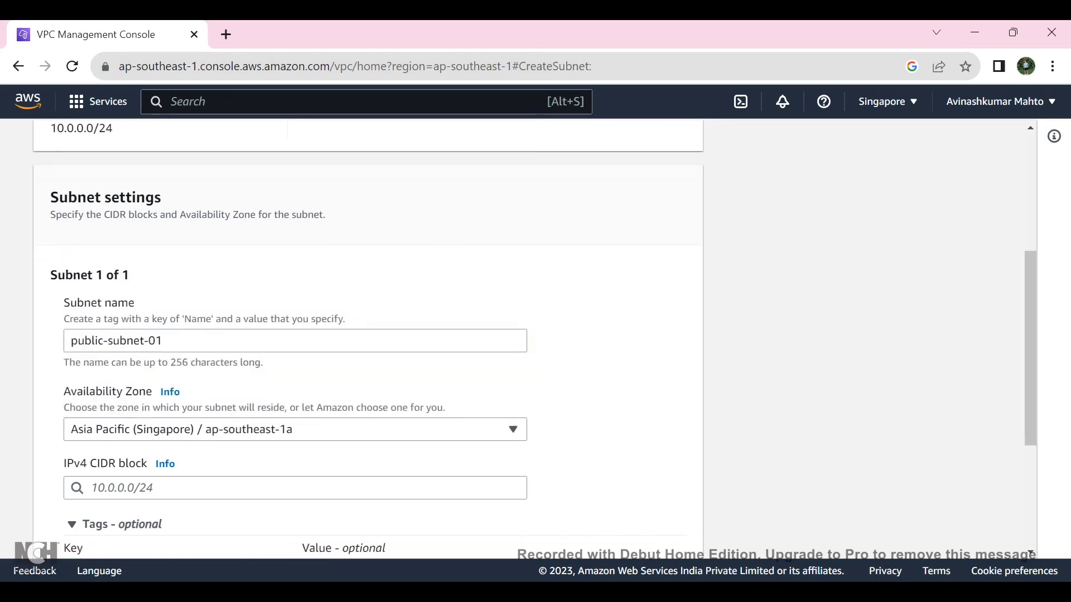
{"action": "left_click", "coordinate": [295, 333]}
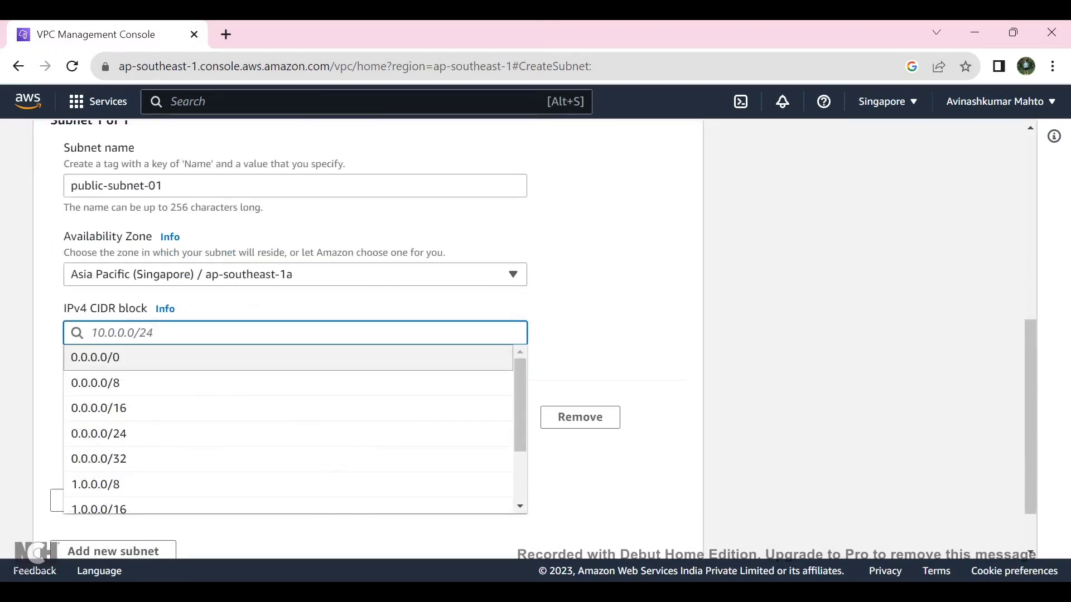
{"action": "type", "text": "10.0.0.0"}
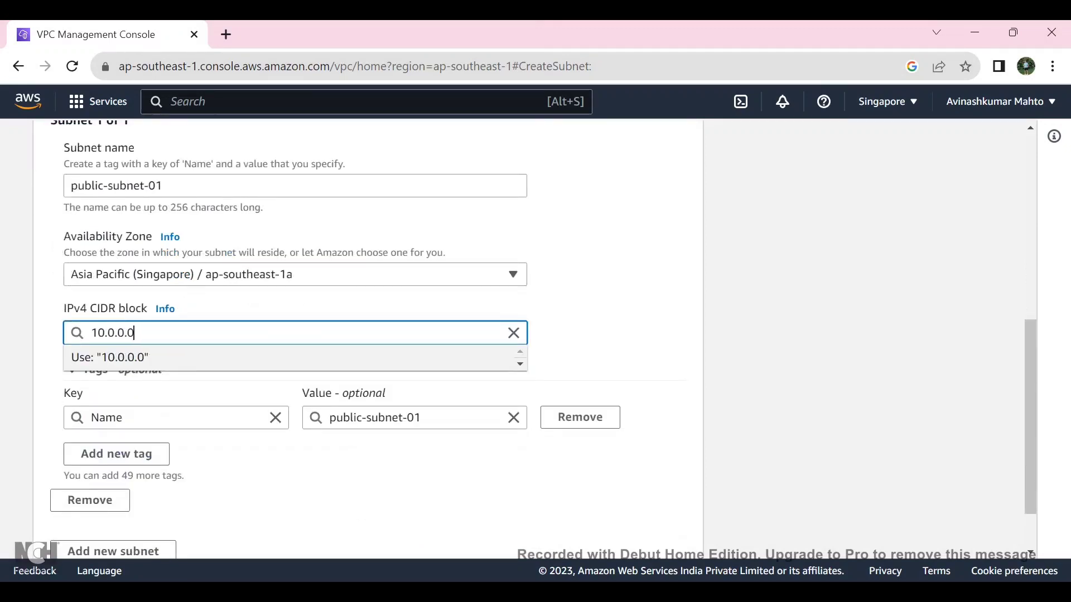
{"action": "type", "text": "/27"}
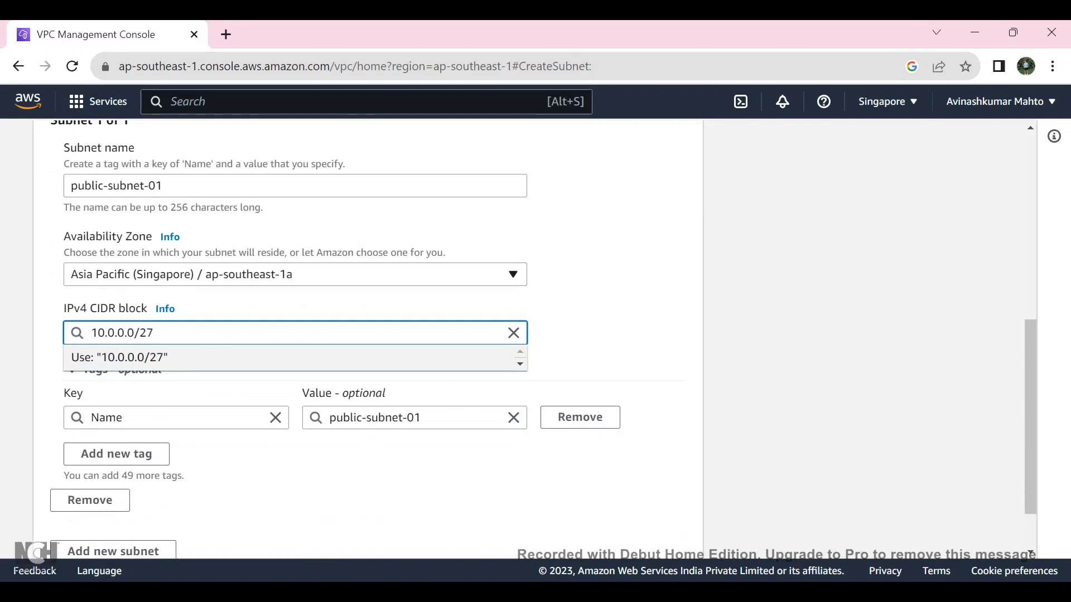
{"action": "left_click", "coordinate": [294, 357]}
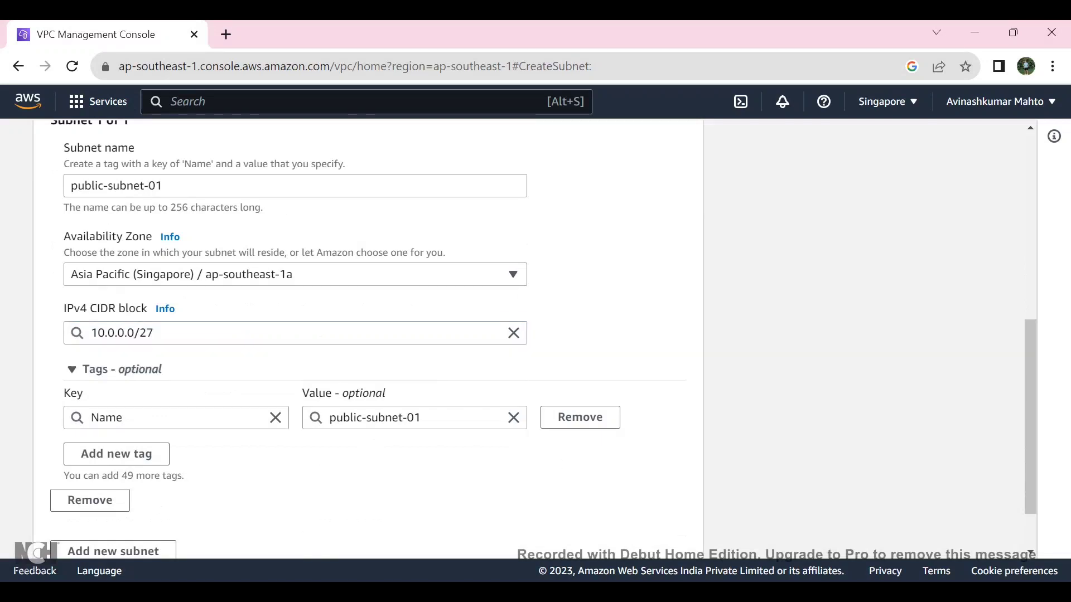
{"action": "scroll", "coordinate": [368, 339], "scroll_direction": "down", "scroll_amount": 2}
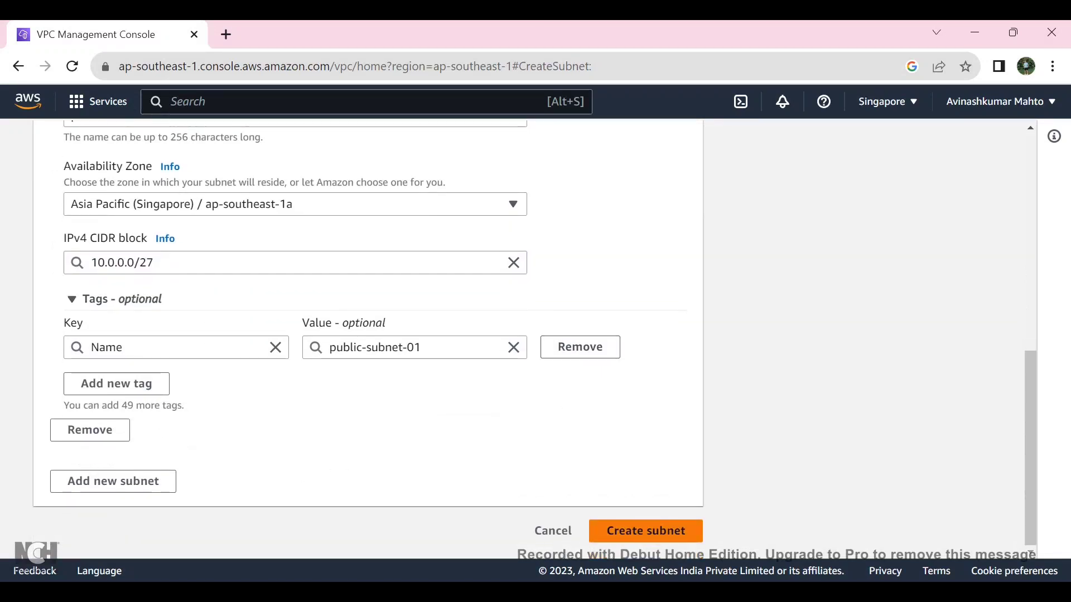
{"action": "left_click", "coordinate": [645, 531]}
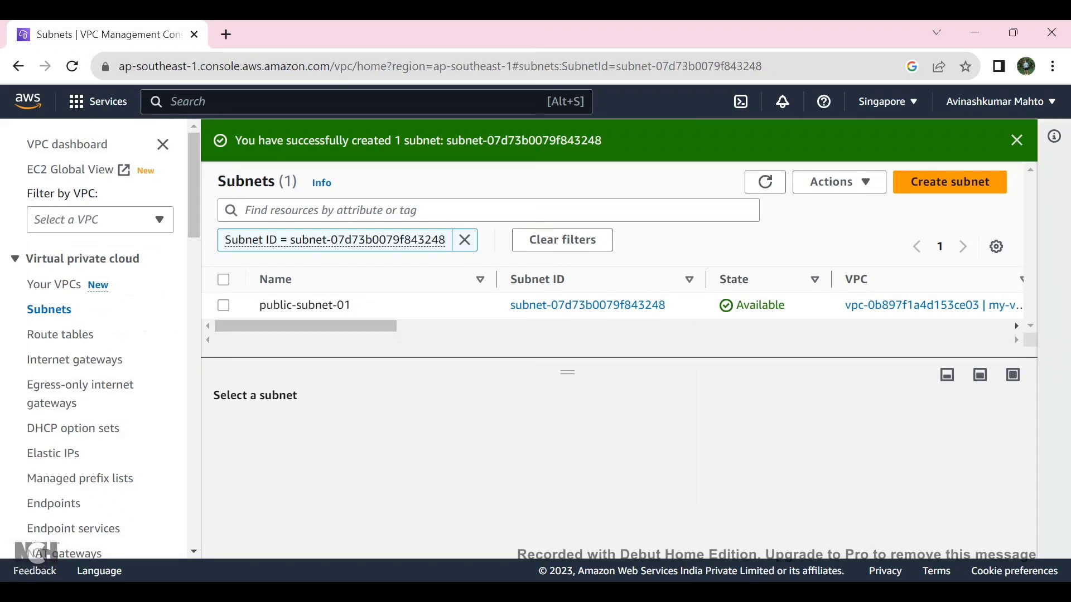
Dismiss the success notification and start another subnet in my-vpc.
{"action": "left_click", "coordinate": [1016, 140]}
{"action": "left_click", "coordinate": [950, 140]}
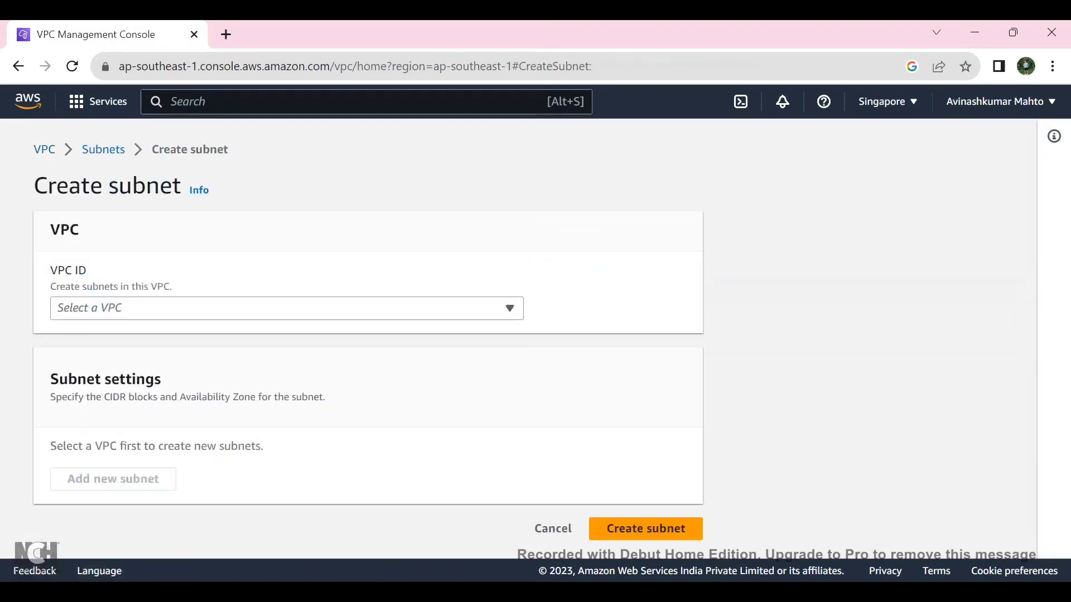
{"action": "left_click", "coordinate": [286, 308]}
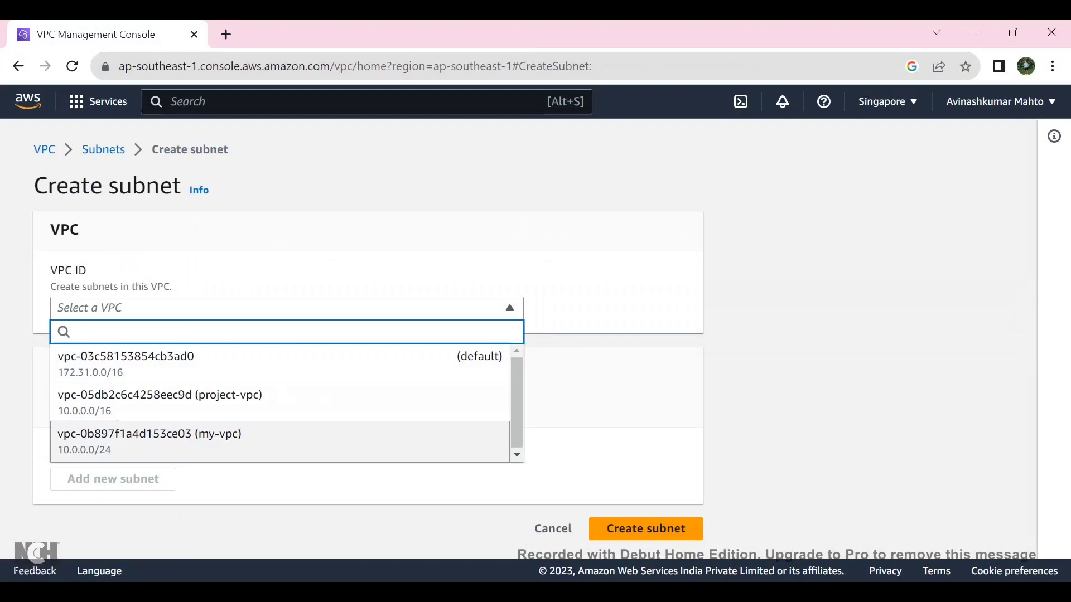
{"action": "left_click", "coordinate": [150, 441]}
Name the second subnet public-subnet-02 and assign it to the availability zone ap-southeast-1b.
{"action": "scroll", "coordinate": [149, 441], "scroll_direction": "down", "scroll_amount": 3}
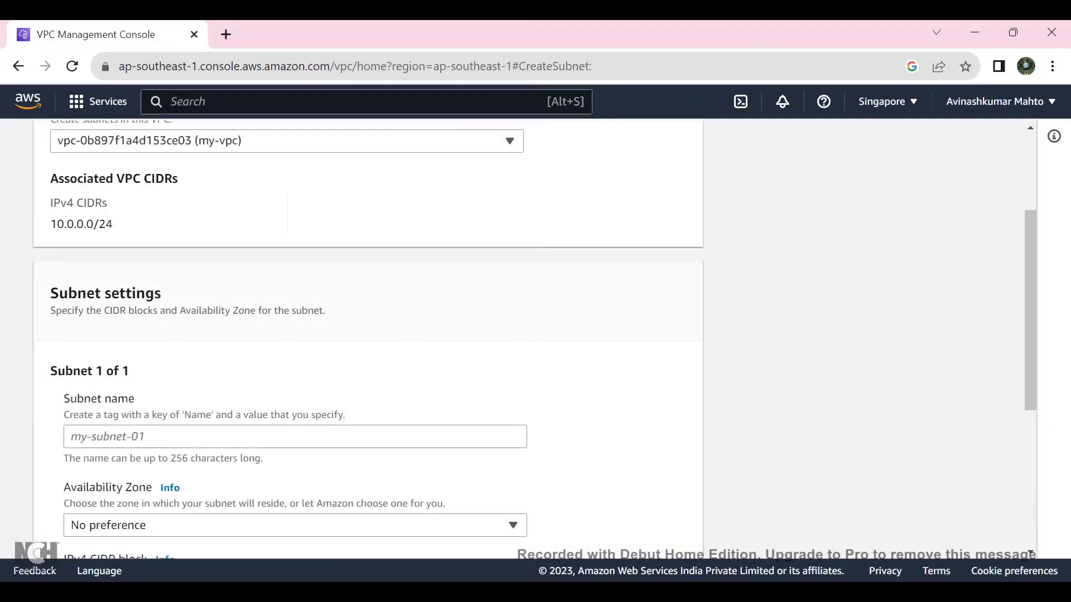
{"action": "left_click", "coordinate": [294, 436]}
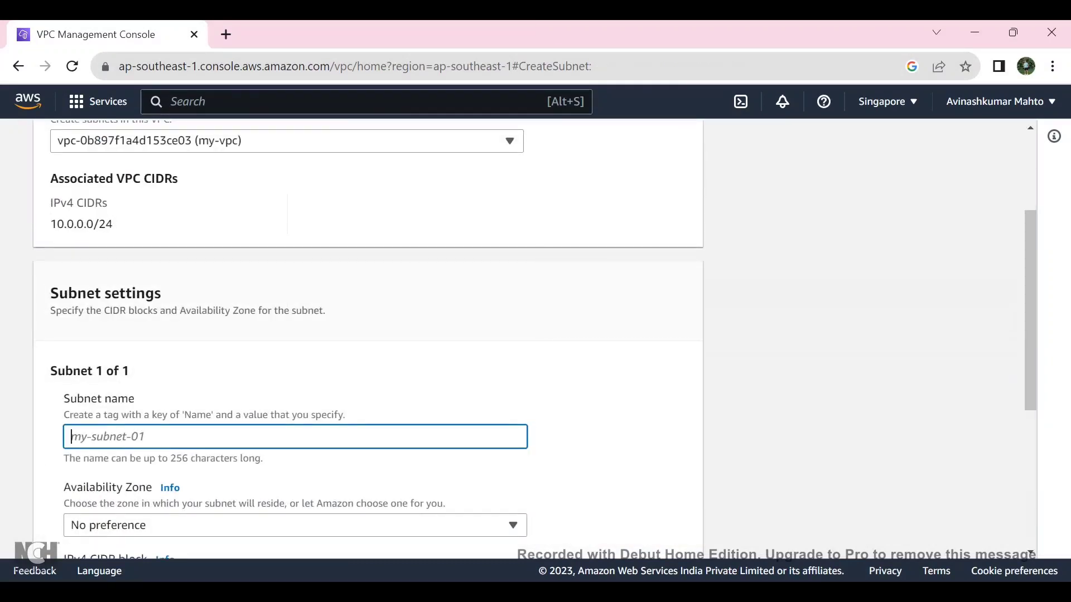
{"action": "type", "text": "public-"}
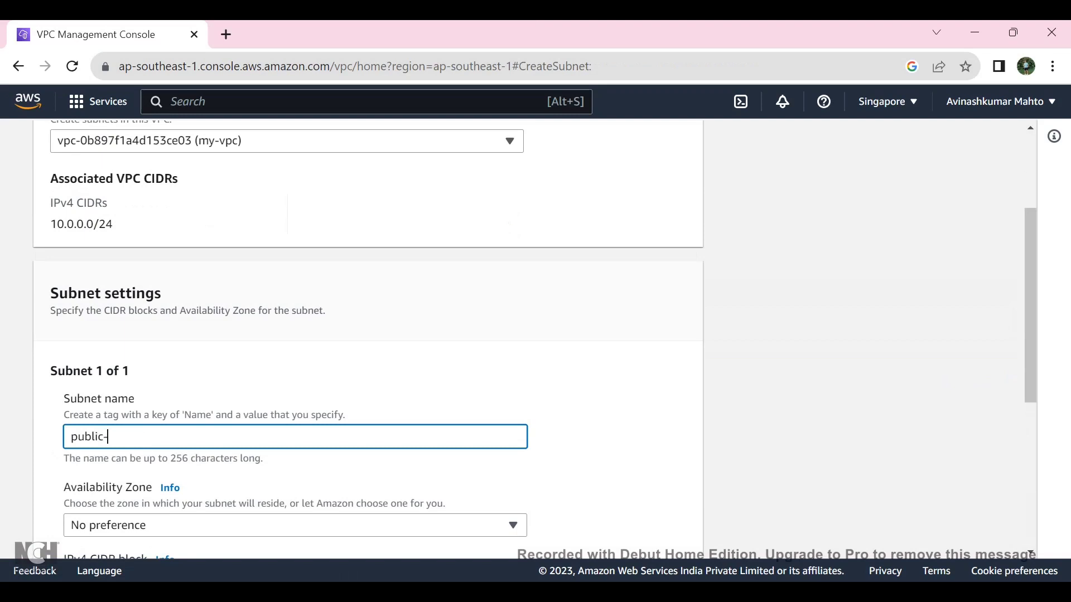
{"action": "type", "text": "subnet-02"}
{"action": "scroll", "coordinate": [368, 335], "scroll_direction": "down", "scroll_amount": 3}
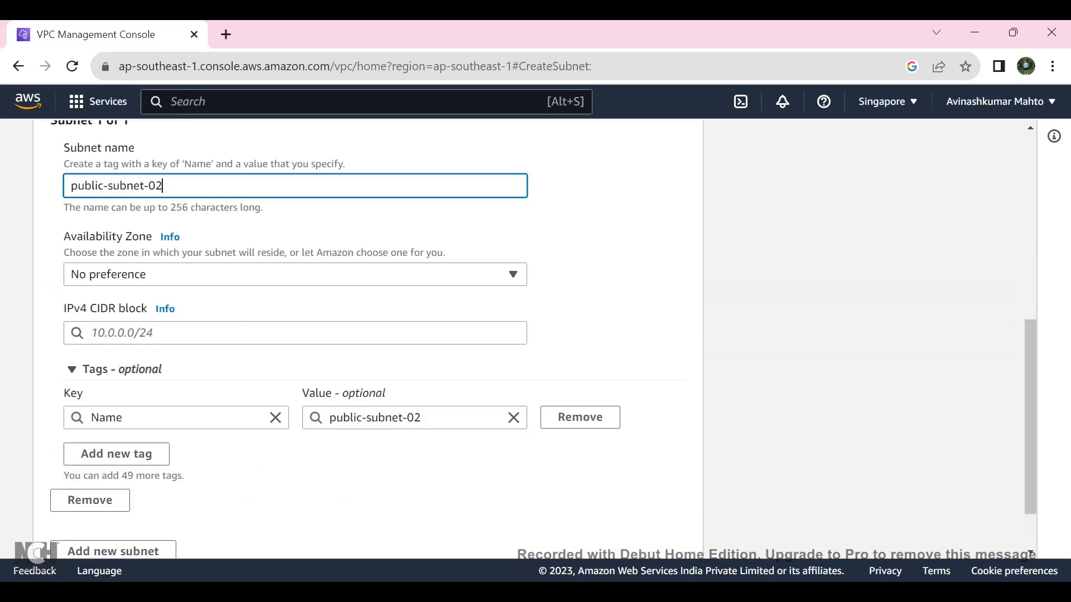
{"action": "left_click", "coordinate": [295, 274]}
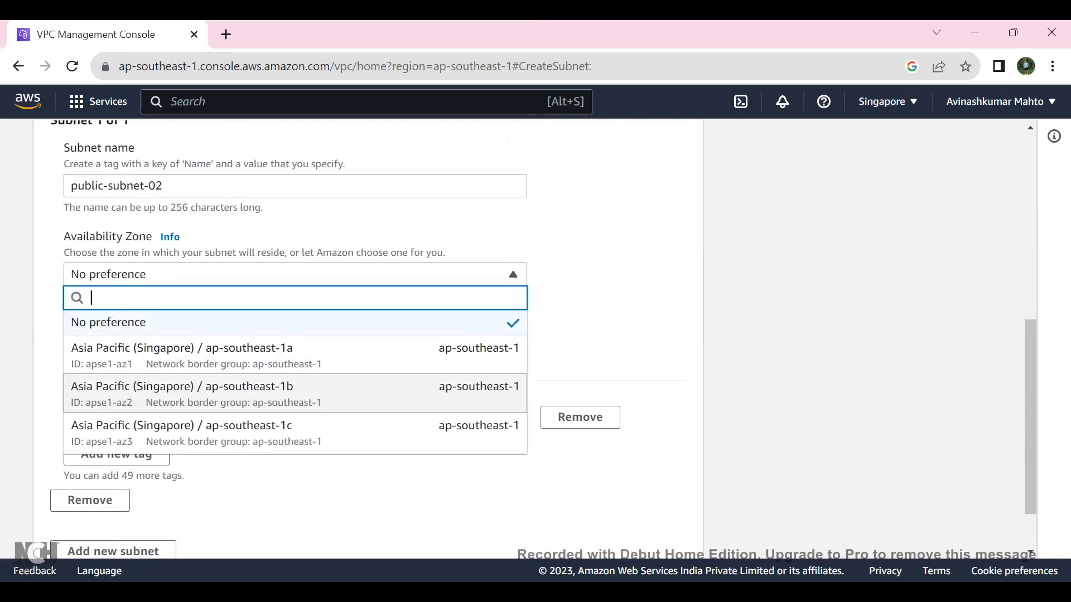
{"action": "key", "text": "Return"}
Set the IPv4 CIDR block of public-subnet-02 to 10.0.0.96/27 and create the subnet.
{"action": "key", "text": "Tab"}
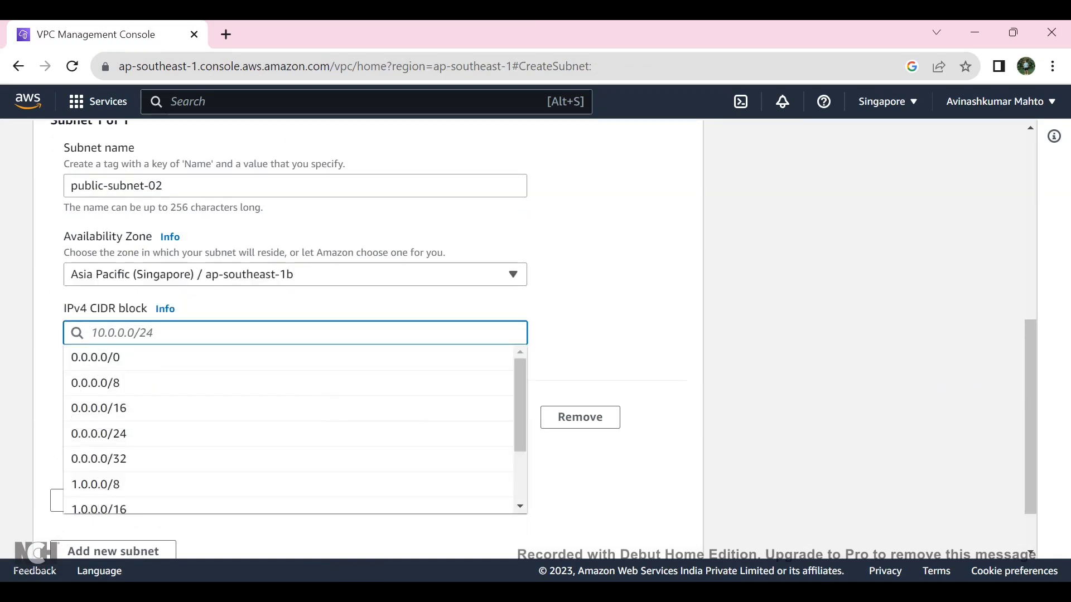
{"action": "type", "text": "10.0.0."}
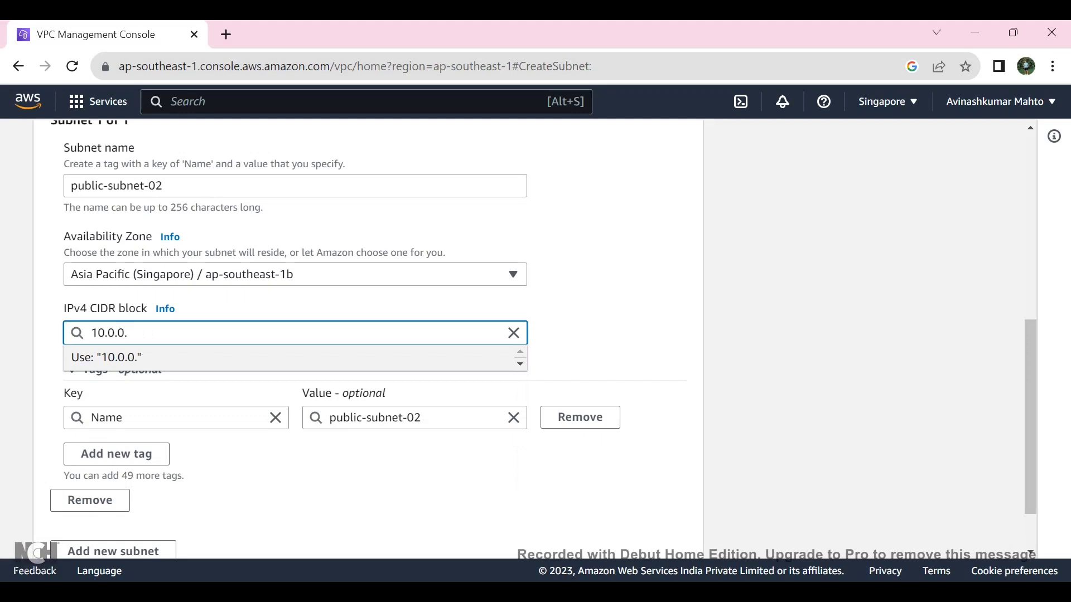
{"action": "type", "text": "96/27"}
{"action": "left_click", "coordinate": [287, 357]}
{"action": "scroll", "coordinate": [368, 339], "scroll_direction": "down", "scroll_amount": 1}
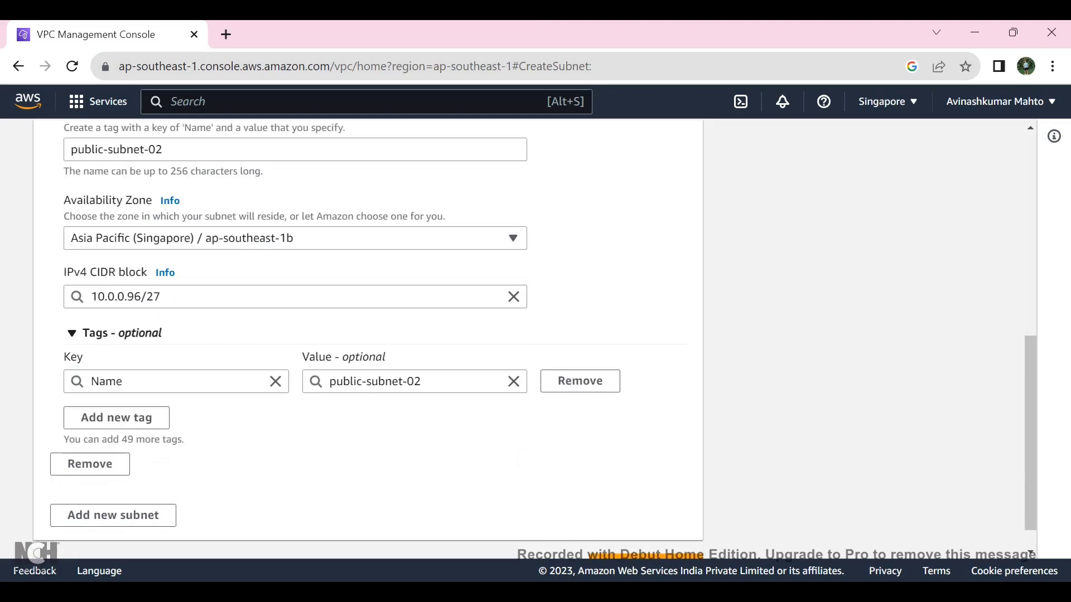
{"action": "left_click", "coordinate": [646, 531]}
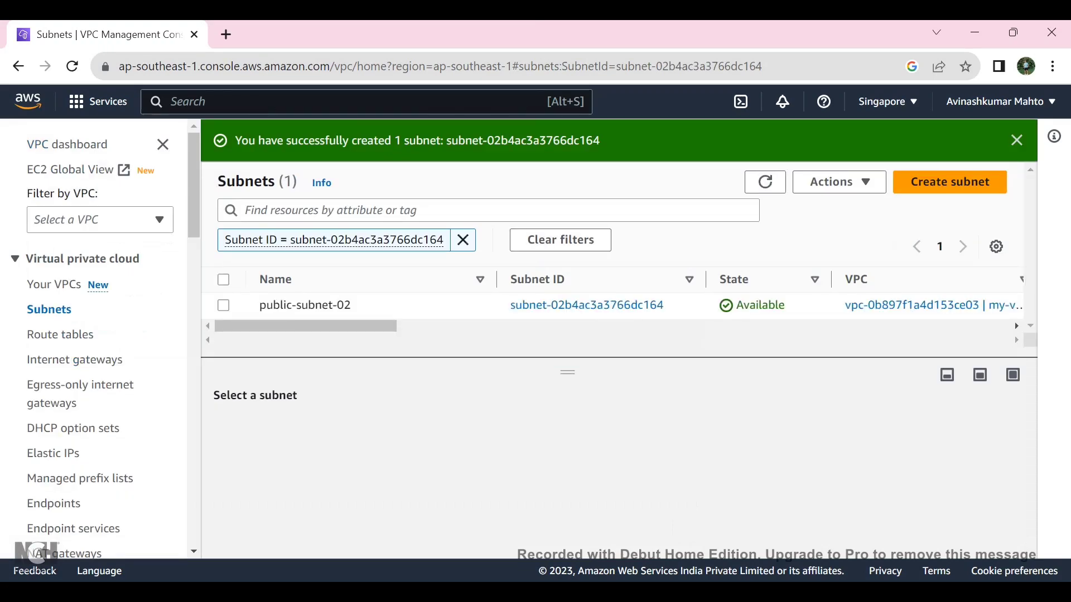
Remove the subnet ID filter and select public-subnet-01 and public-subnet-02 in the full subnet list.
{"action": "left_click", "coordinate": [463, 240]}
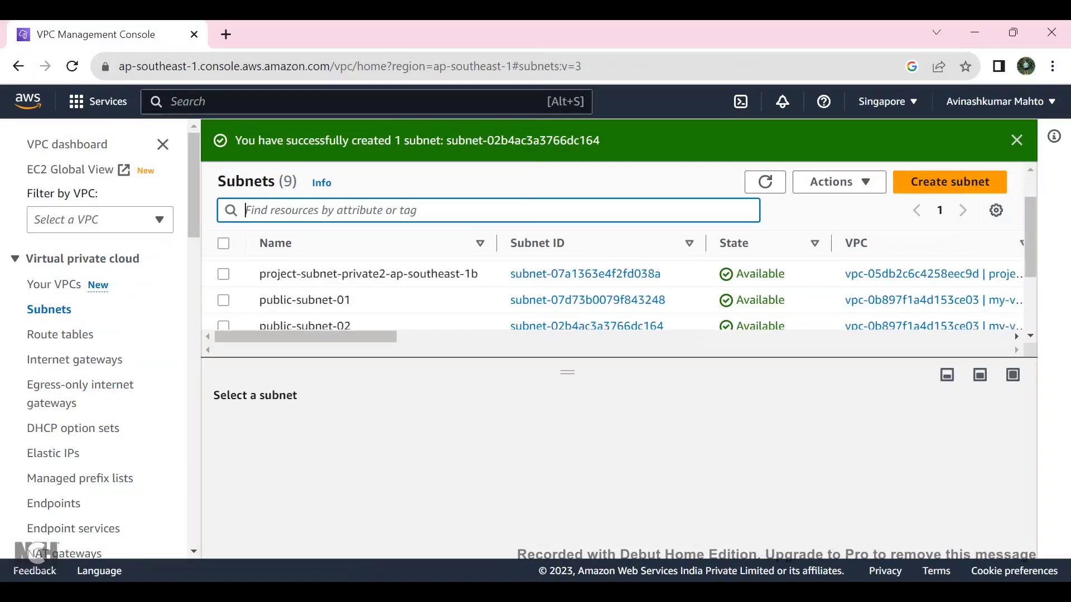
{"action": "scroll", "coordinate": [334, 290], "scroll_direction": "down", "scroll_amount": 1}
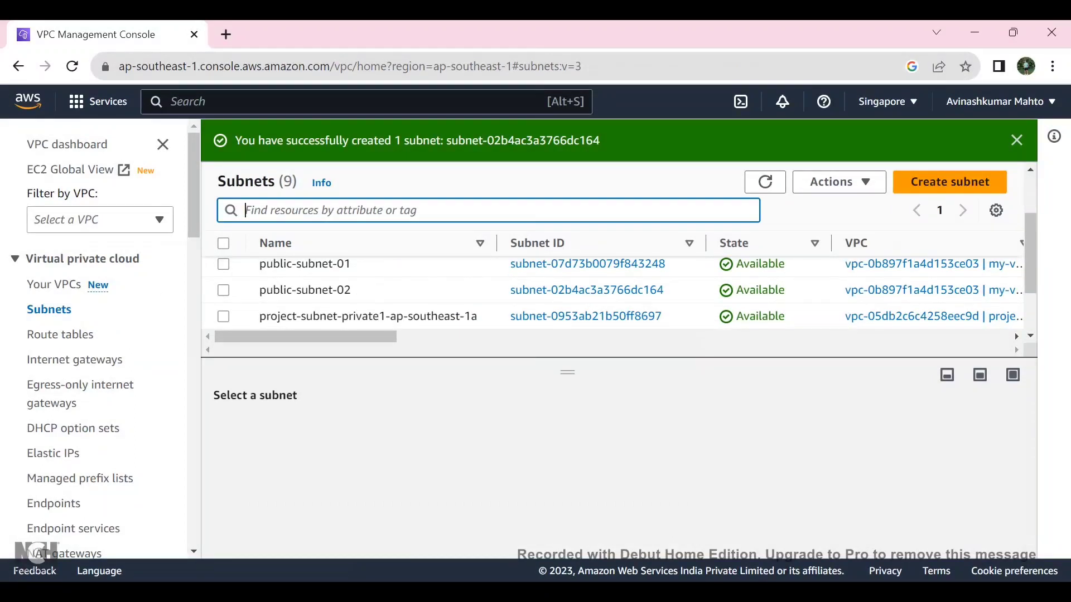
{"action": "left_click", "coordinate": [223, 264]}
{"action": "left_click", "coordinate": [224, 290]}
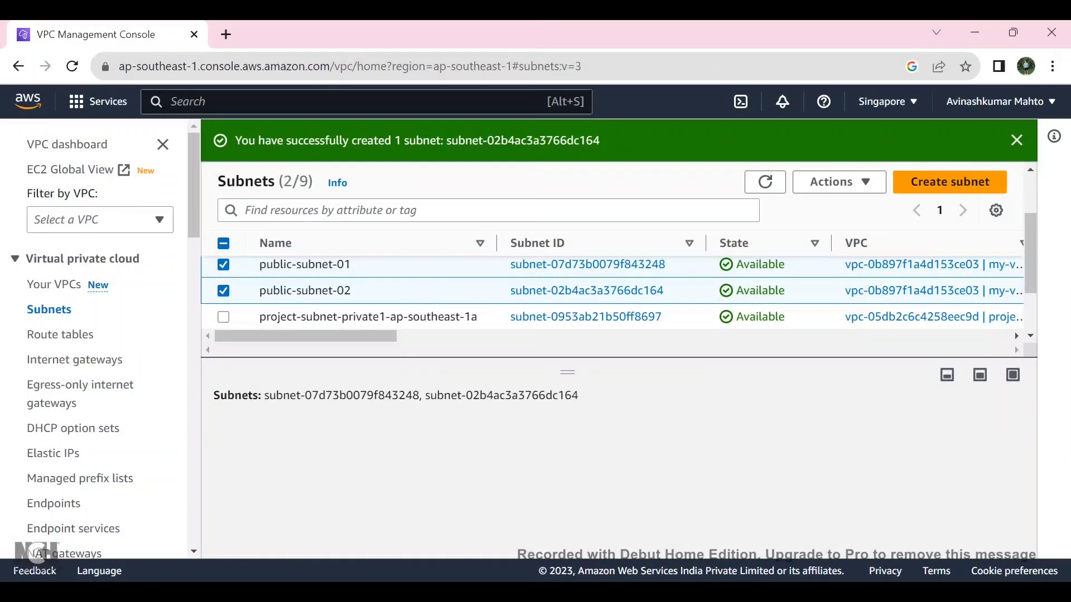
Dismiss the success notification and start a third subnet in my-vpc.
{"action": "left_click", "coordinate": [1016, 140]}
{"action": "left_click", "coordinate": [949, 141]}
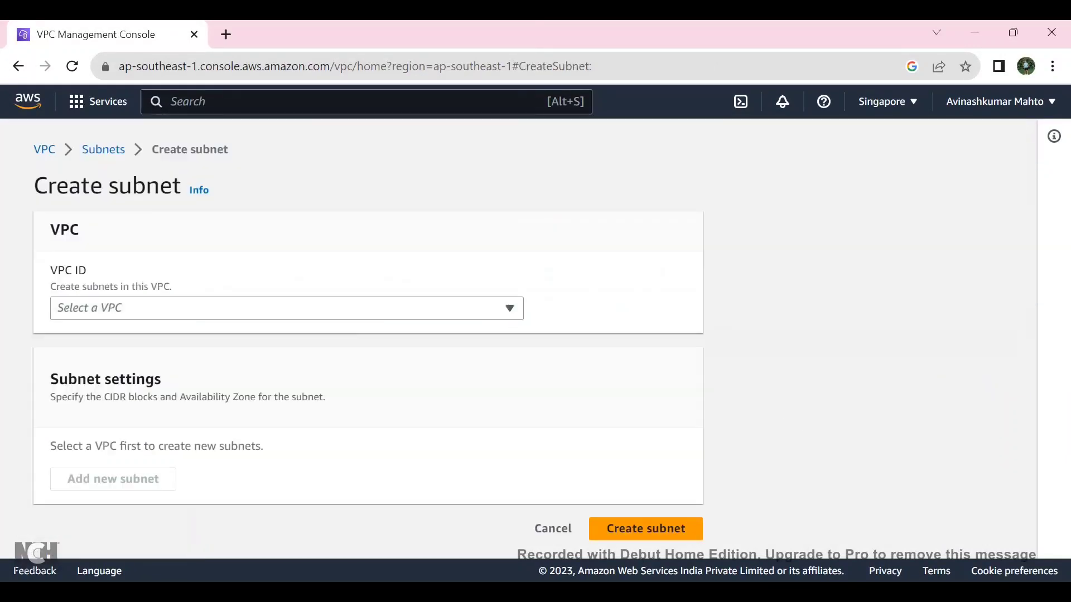
{"action": "left_click", "coordinate": [286, 308]}
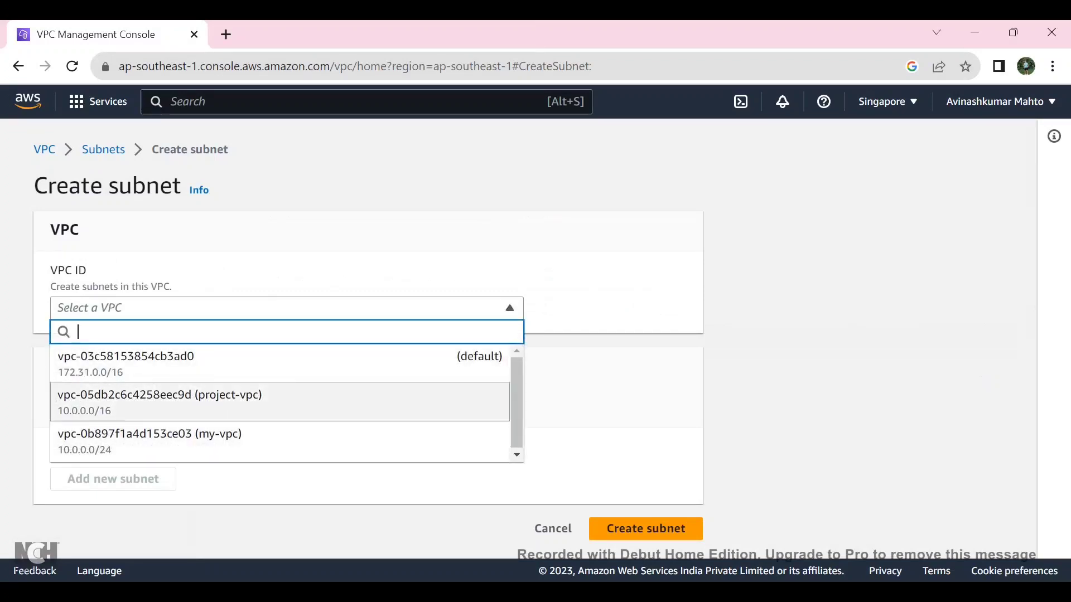
{"action": "left_click", "coordinate": [279, 441]}
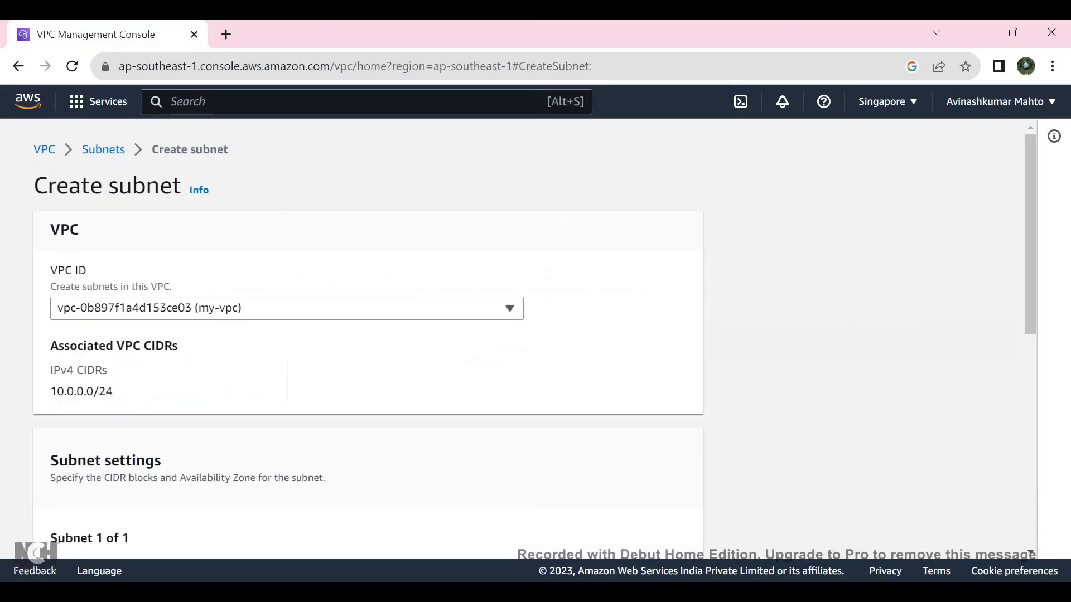
Name the third subnet private-subnet-01 and assign it to the availability zone ap-southeast-1a.
{"action": "scroll", "coordinate": [535, 339], "scroll_direction": "down", "scroll_amount": 3}
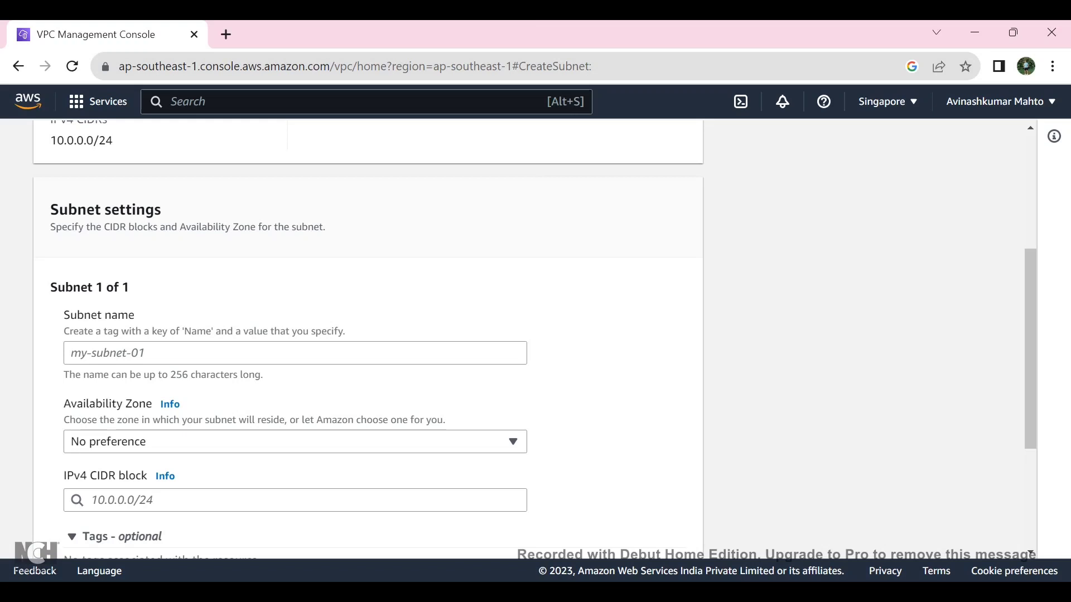
{"action": "left_click", "coordinate": [71, 352]}
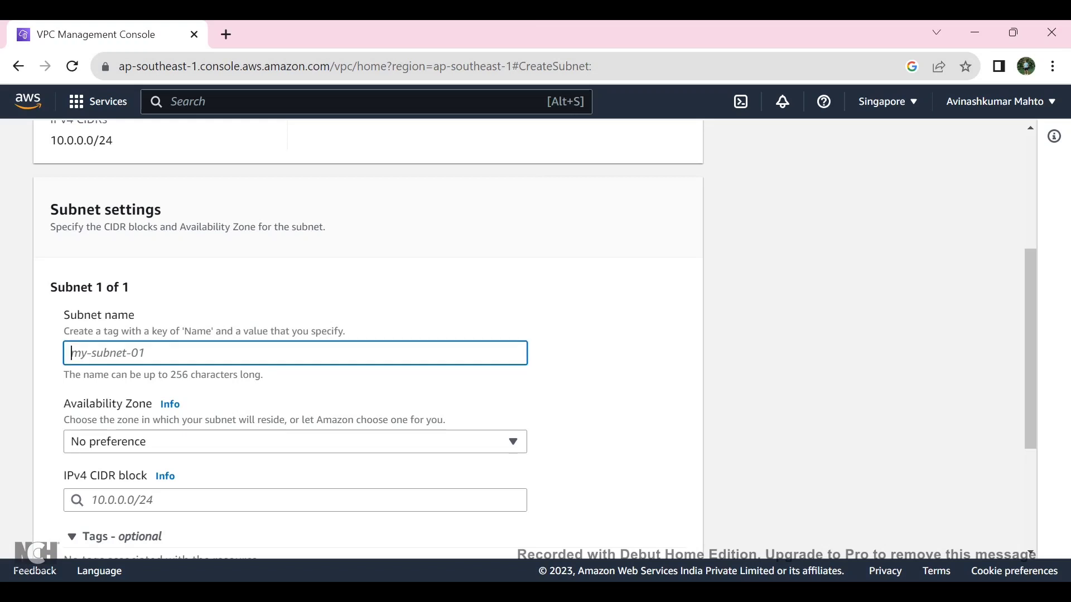
{"action": "type", "text": "private"}
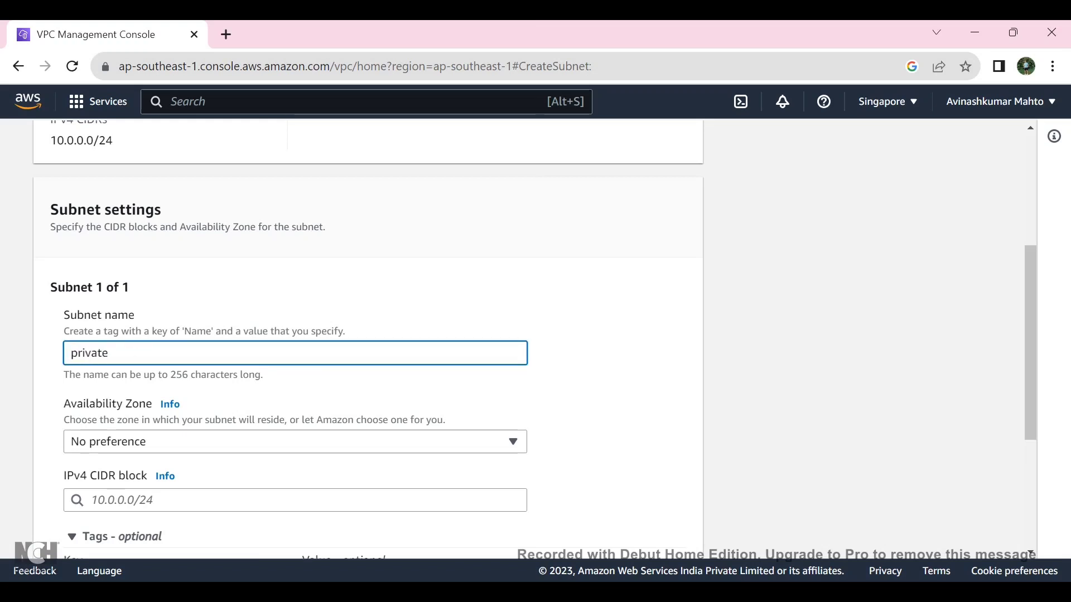
{"action": "type", "text": "-subnet"}
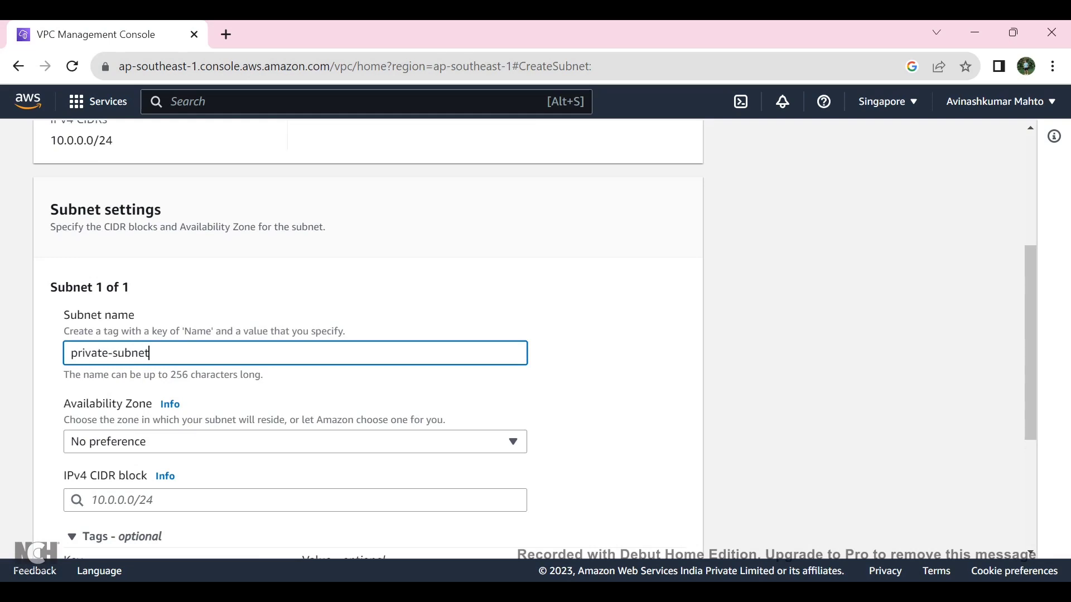
{"action": "type", "text": "-01"}
{"action": "left_click", "coordinate": [295, 442]}
{"action": "left_click", "coordinate": [294, 332]}
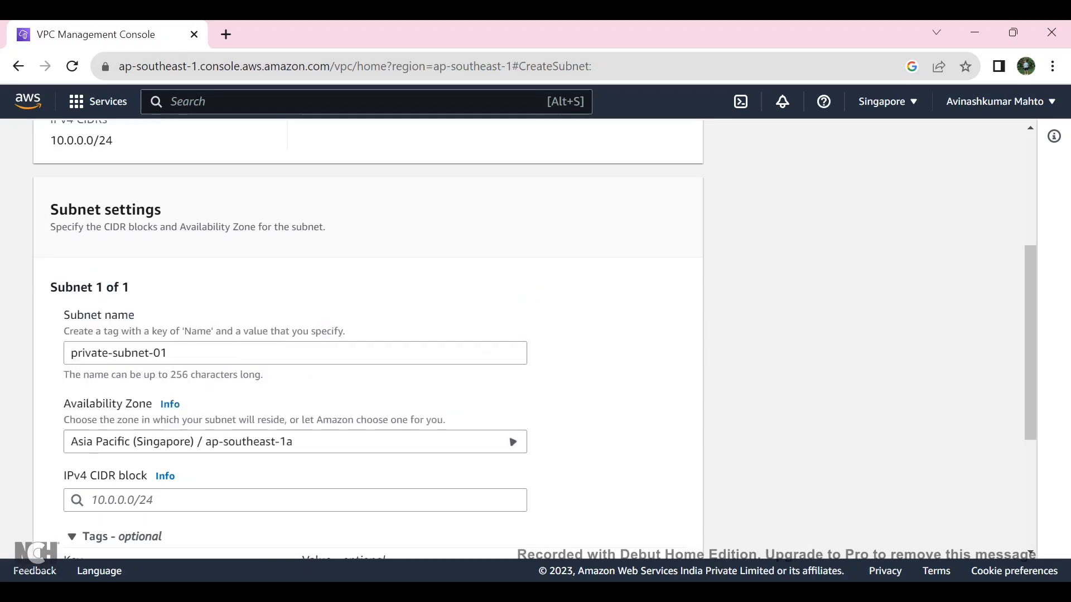
Set the IPv4 CIDR block of private-subnet-01 to 10.0.0.32/27 and create the subnet.
{"action": "scroll", "coordinate": [535, 340], "scroll_direction": "down", "scroll_amount": 3}
{"action": "left_click", "coordinate": [294, 333]}
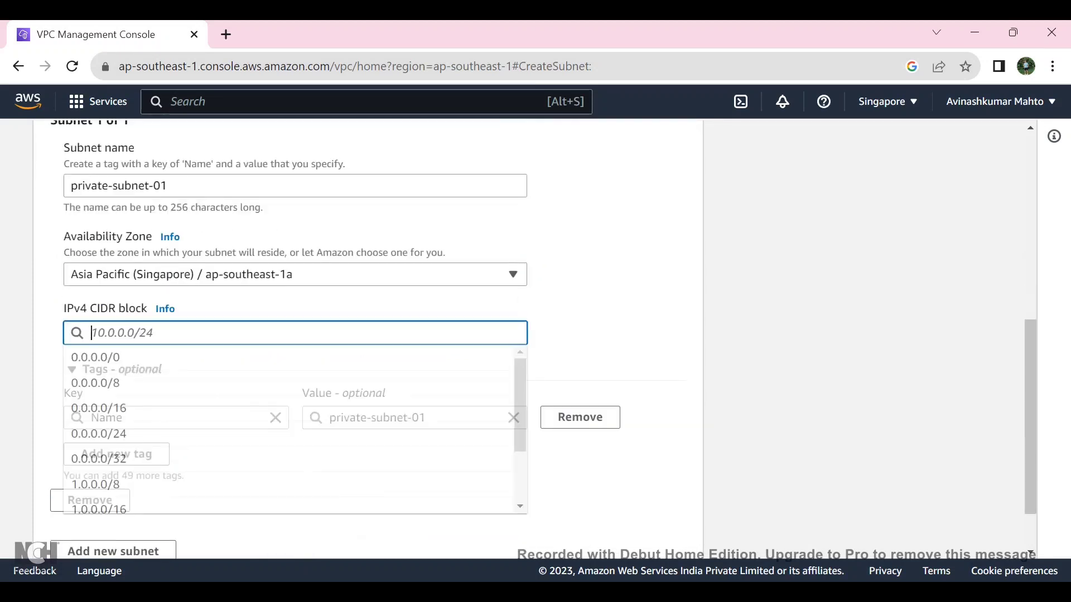
{"action": "type", "text": "10.0.0.0"}
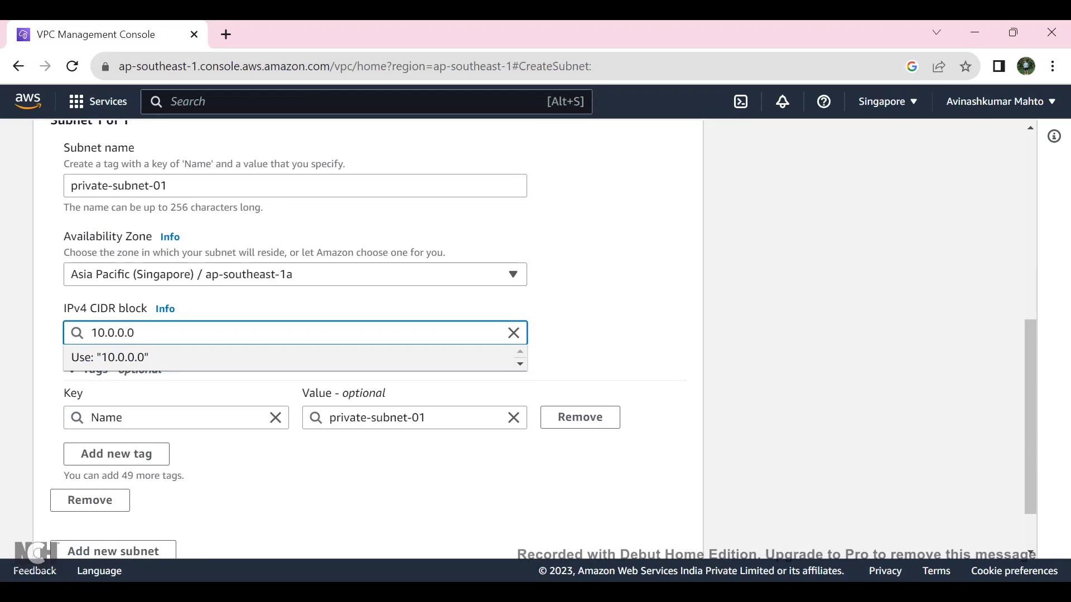
{"action": "key", "text": "BackSpace"}
{"action": "type", "text": "32/27"}
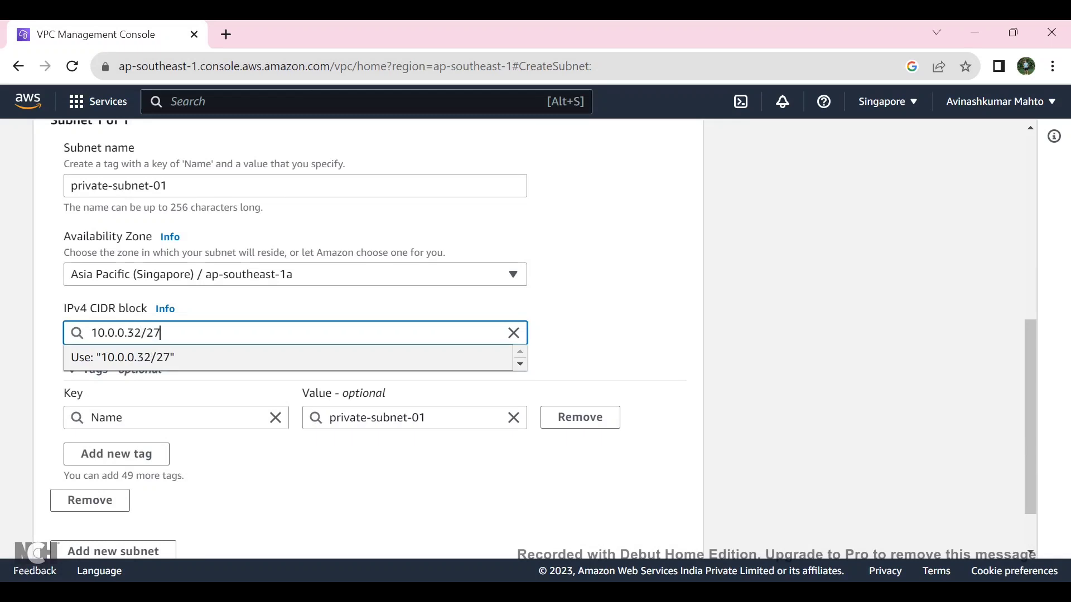
{"action": "key", "text": "Return"}
{"action": "scroll", "coordinate": [368, 335], "scroll_direction": "down", "scroll_amount": 1}
{"action": "left_click", "coordinate": [646, 531]}
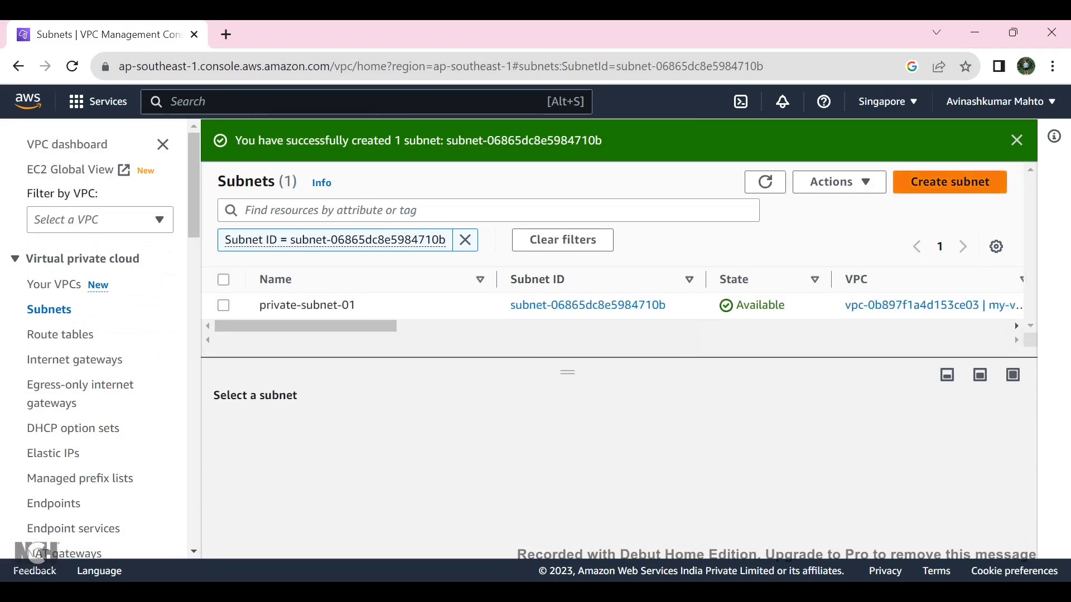
Start a fourth subnet in my-vpc.
{"action": "left_click", "coordinate": [950, 182]}
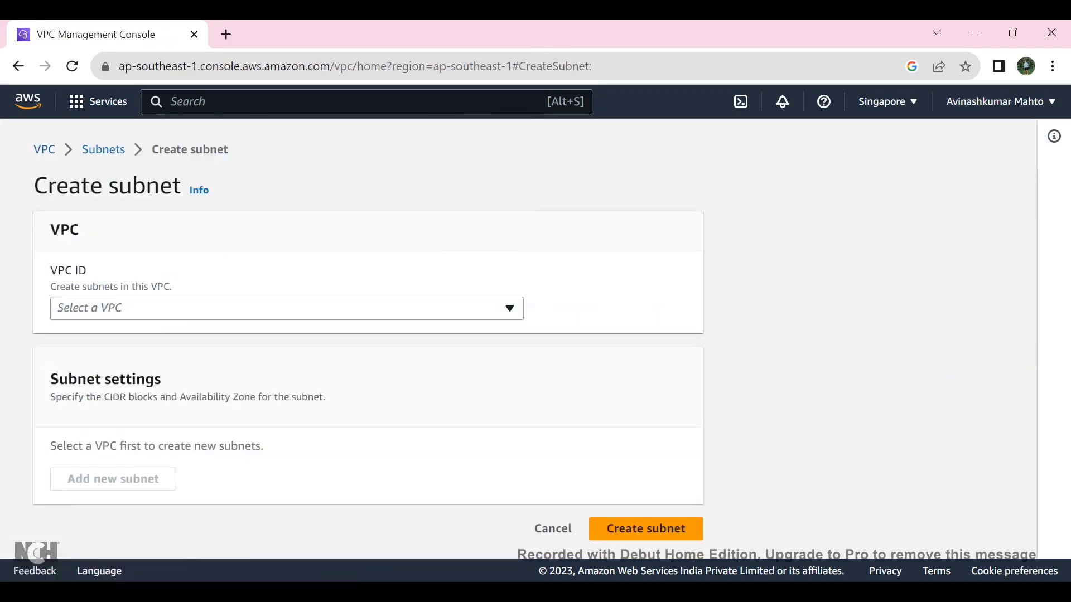
{"action": "left_click", "coordinate": [286, 308]}
{"action": "left_click", "coordinate": [279, 441]}
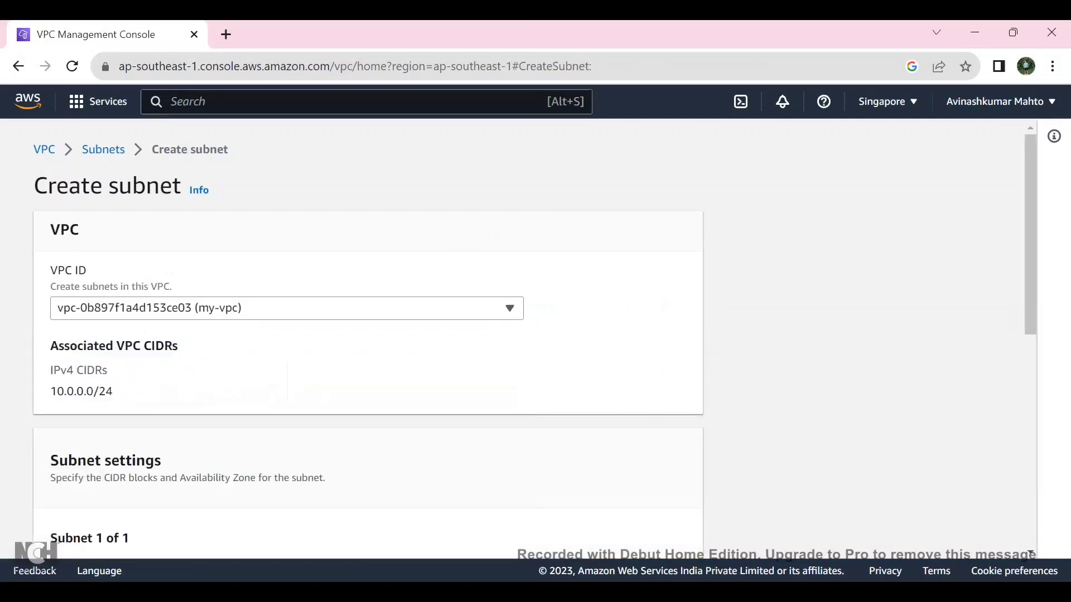
Name the fourth subnet private-subnet-02 and assign it to the availability zone ap-southeast-1b.
{"action": "scroll", "coordinate": [368, 335], "scroll_direction": "down", "scroll_amount": 5}
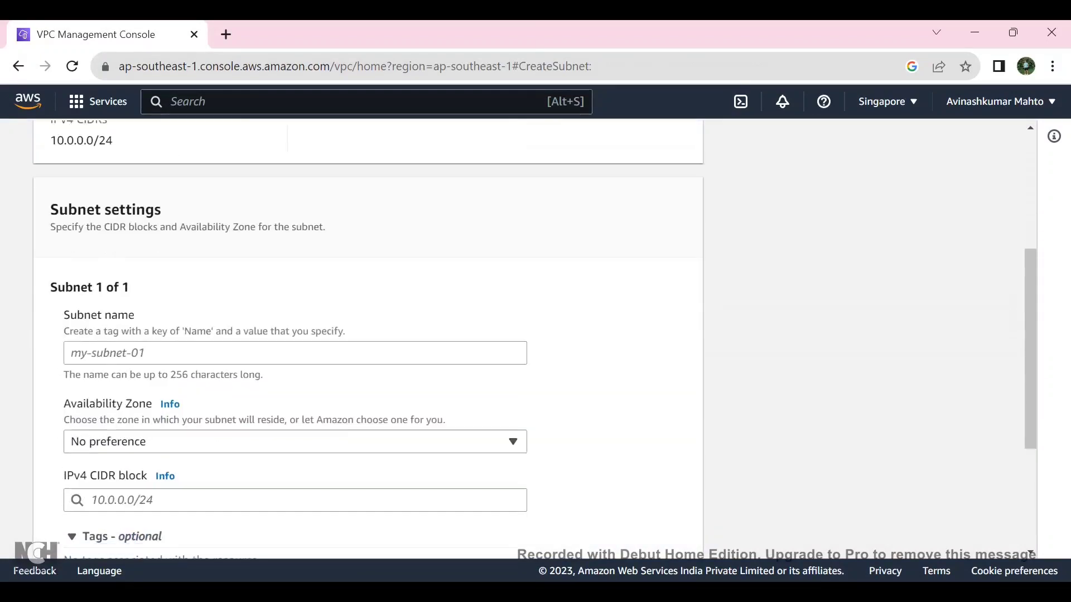
{"action": "left_click", "coordinate": [294, 353]}
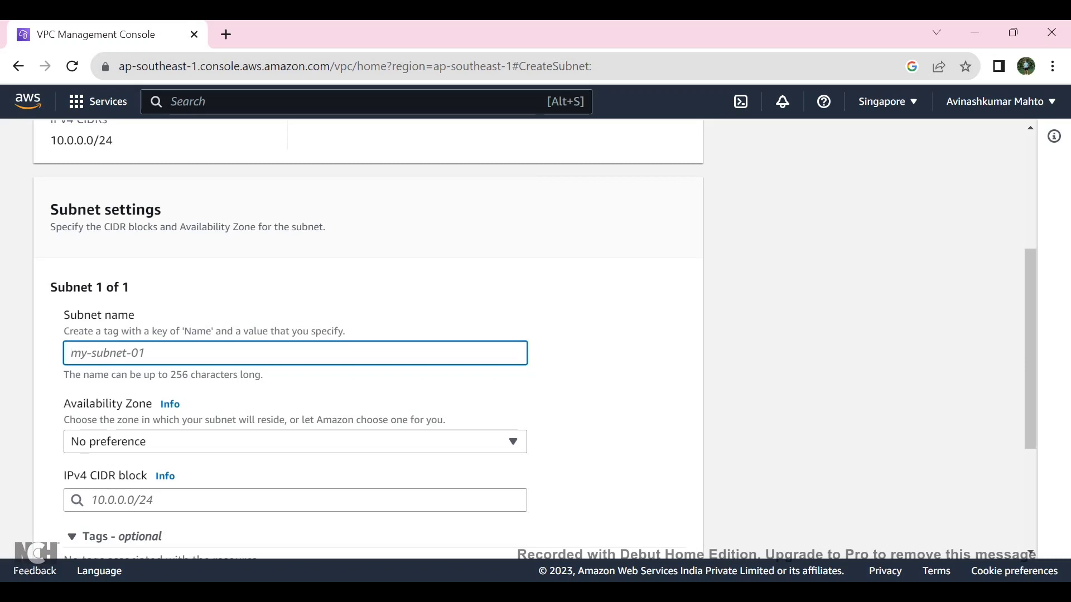
{"action": "type", "text": "private"}
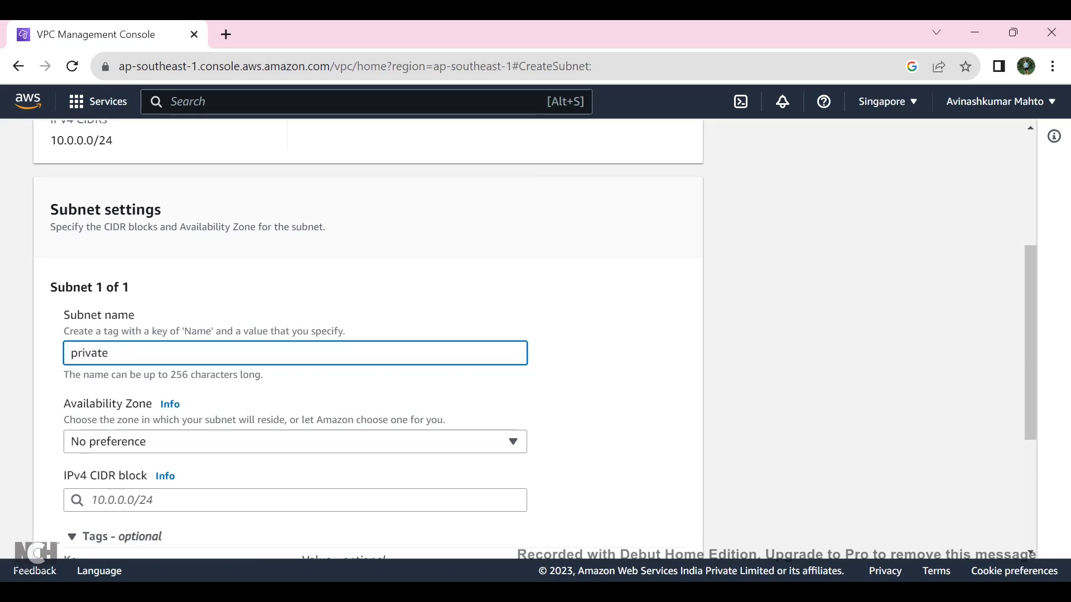
{"action": "type", "text": "-su"}
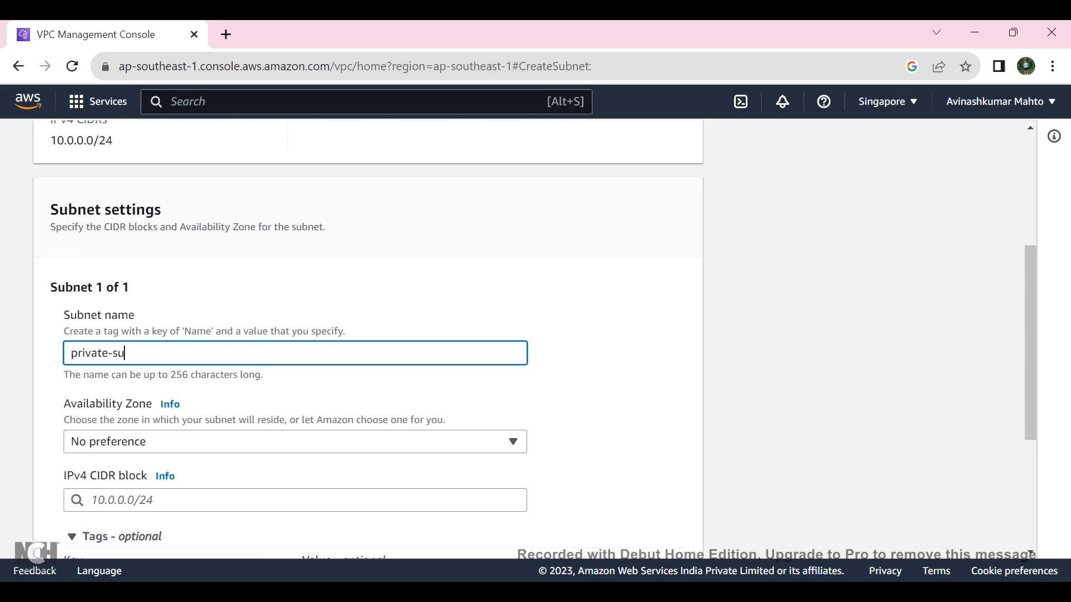
{"action": "type", "text": "bnet"}
{"action": "type", "text": "2"}
{"action": "left_click", "coordinate": [295, 442]}
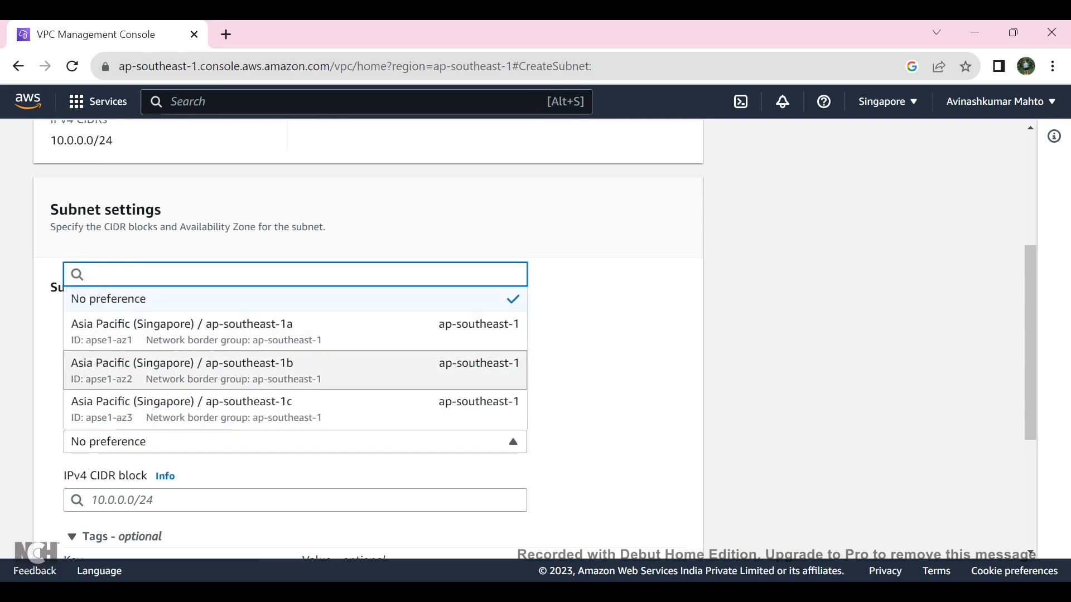
{"action": "left_click", "coordinate": [295, 370]}
Set the IPv4 CIDR block of private-subnet-02 to 10.0.0.64/27 and create the subnet.
{"action": "scroll", "coordinate": [368, 335], "scroll_direction": "down", "scroll_amount": 3}
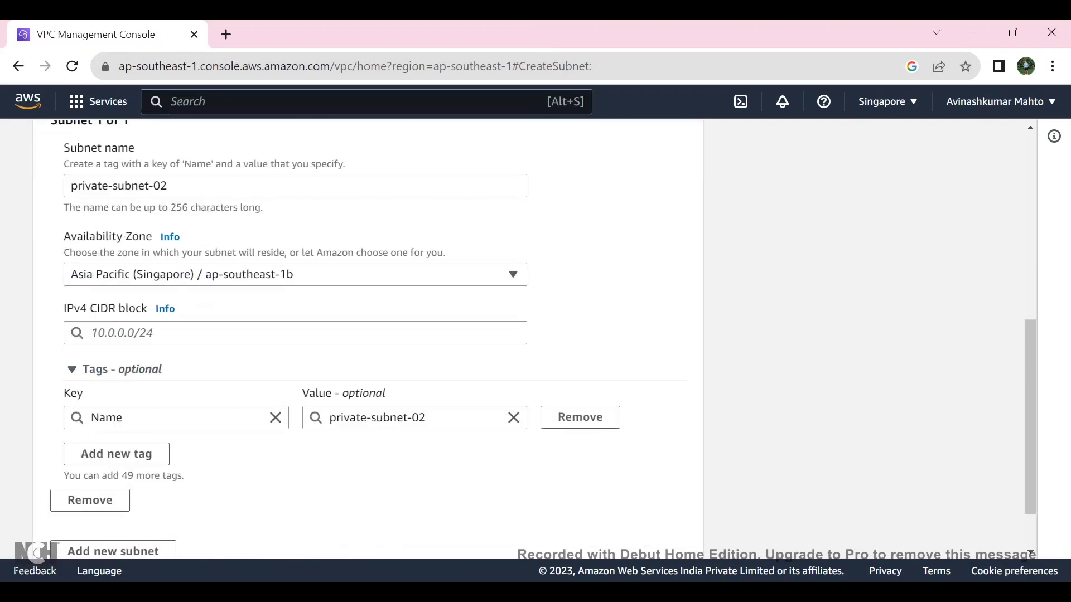
{"action": "left_click", "coordinate": [295, 332]}
{"action": "type", "text": "10.0.0."}
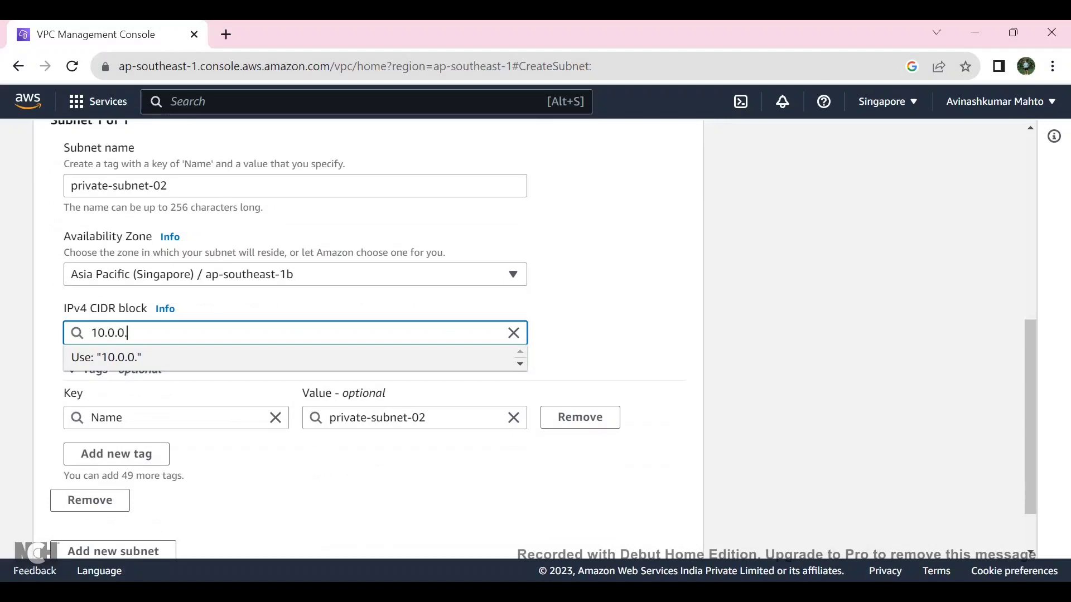
{"action": "type", "text": "64/27"}
{"action": "left_click", "coordinate": [581, 347]}
{"action": "scroll", "coordinate": [580, 347], "scroll_direction": "down", "scroll_amount": 2}
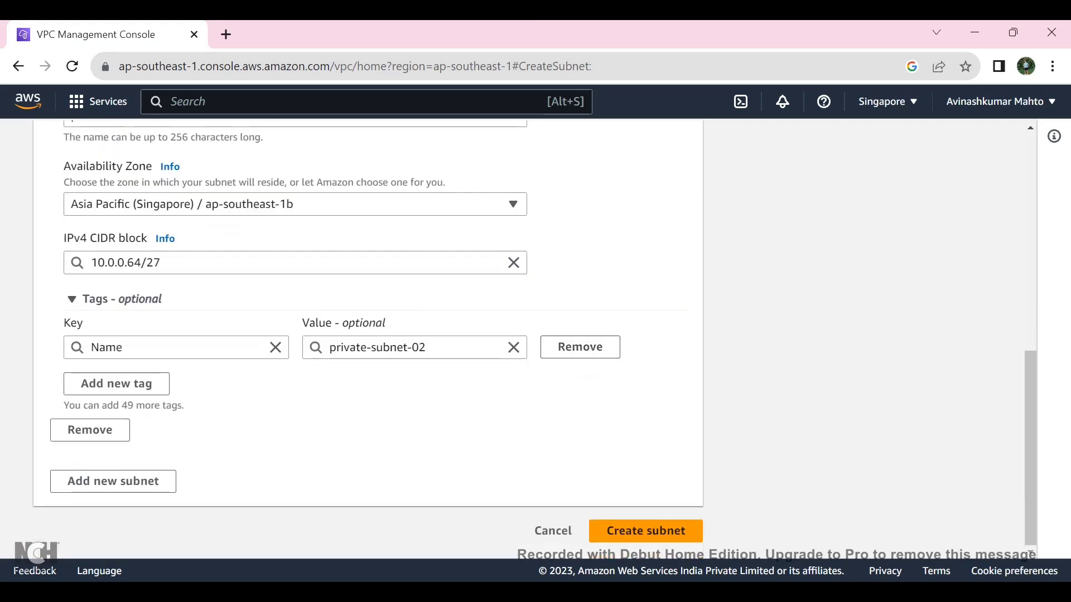
{"action": "left_click", "coordinate": [645, 531]}
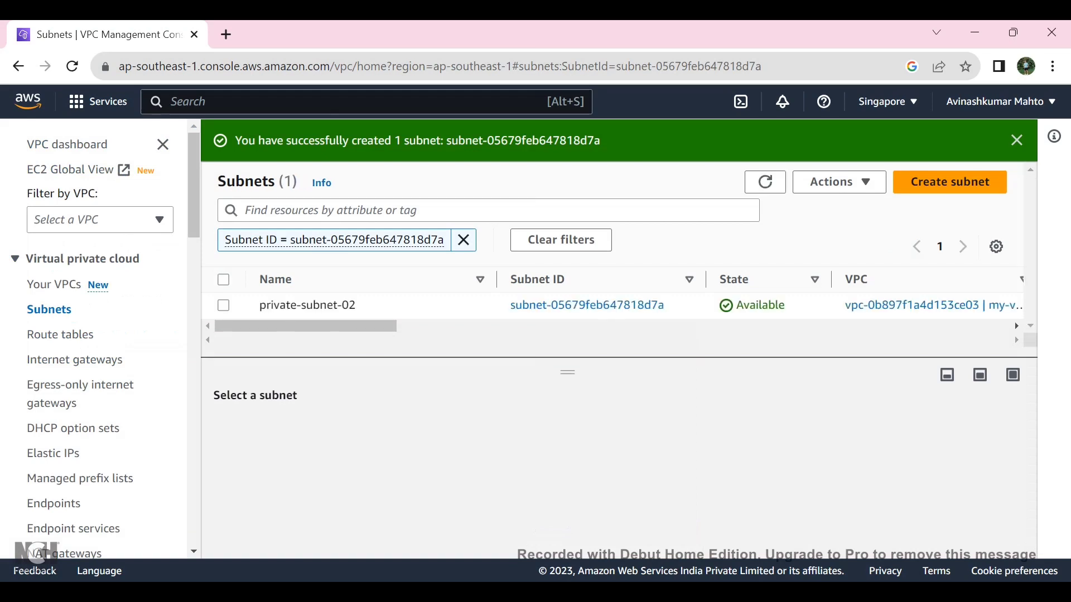
Clear the subnet filter and enlarge the subnet list to review the public and private subnets of my-vpc.
{"action": "left_click", "coordinate": [560, 239]}
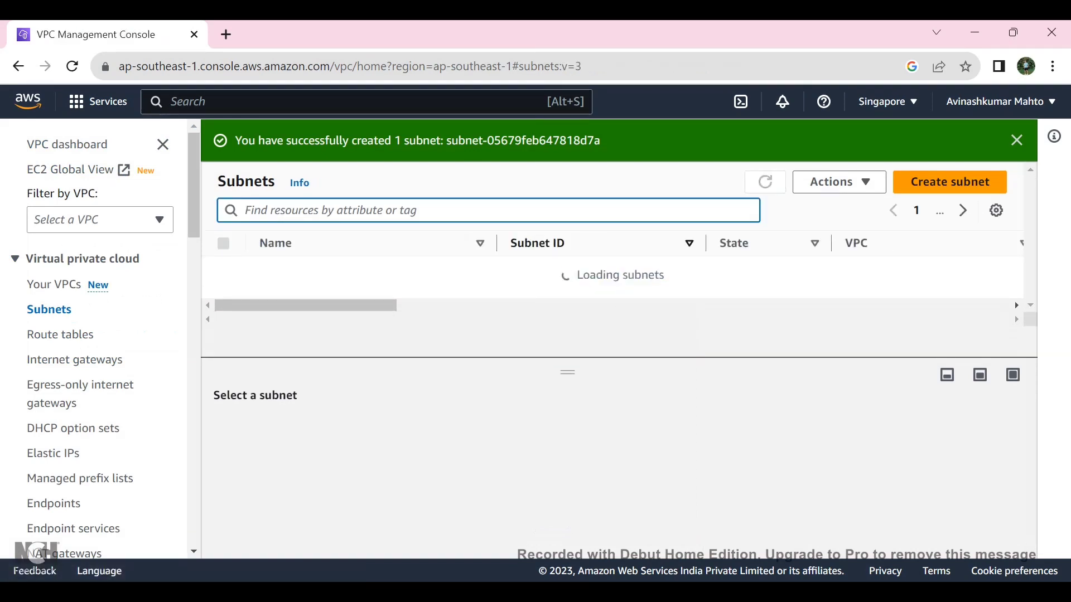
{"action": "scroll", "coordinate": [279, 294], "scroll_direction": "down", "scroll_amount": 5}
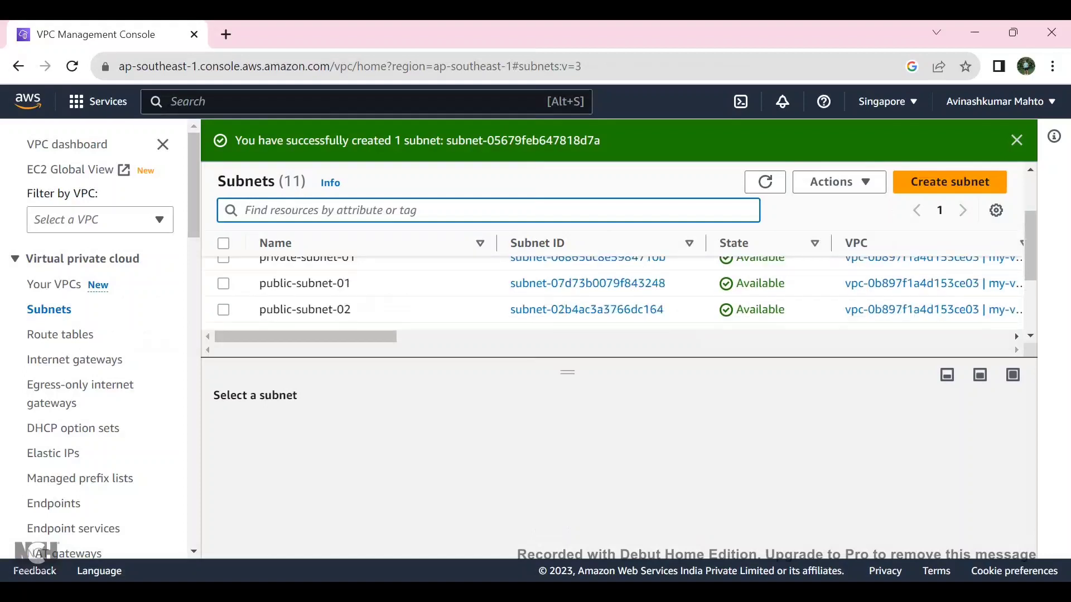
{"action": "scroll", "coordinate": [612, 290], "scroll_direction": "up", "scroll_amount": 1}
{"action": "scroll", "coordinate": [612, 290], "scroll_direction": "up", "scroll_amount": 3}
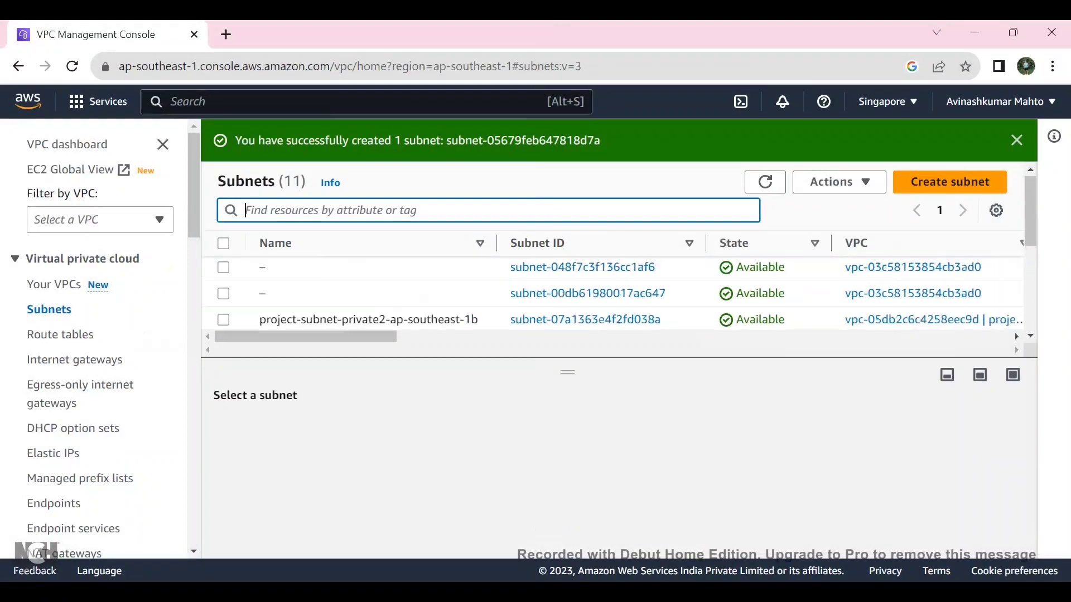
{"action": "scroll", "coordinate": [612, 293], "scroll_direction": "down", "scroll_amount": 3}
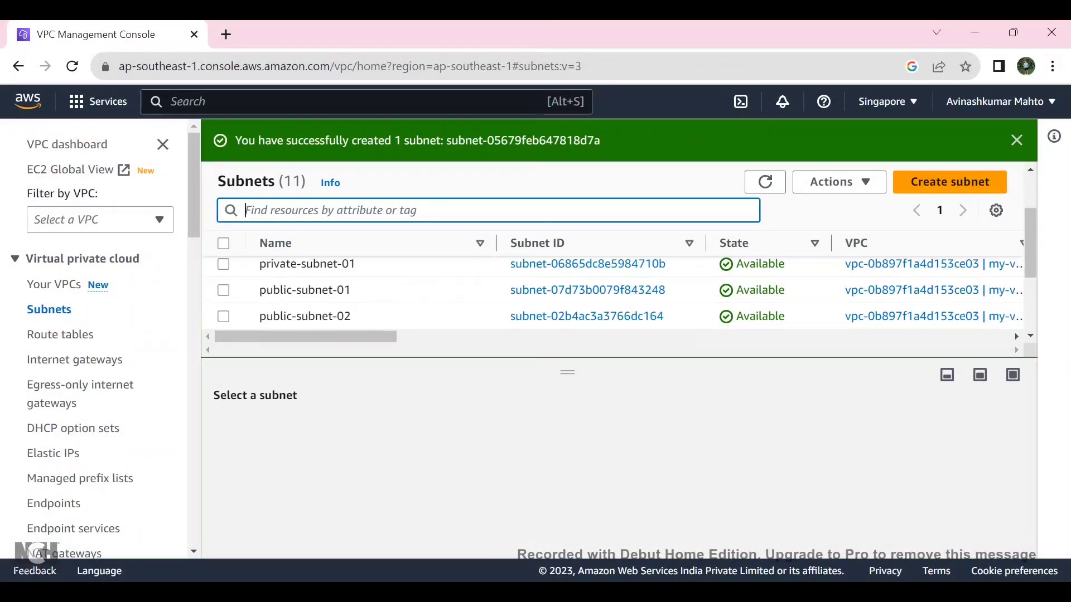
{"action": "left_click_drag", "start_coordinate": [567, 371], "coordinate": [567, 491]}
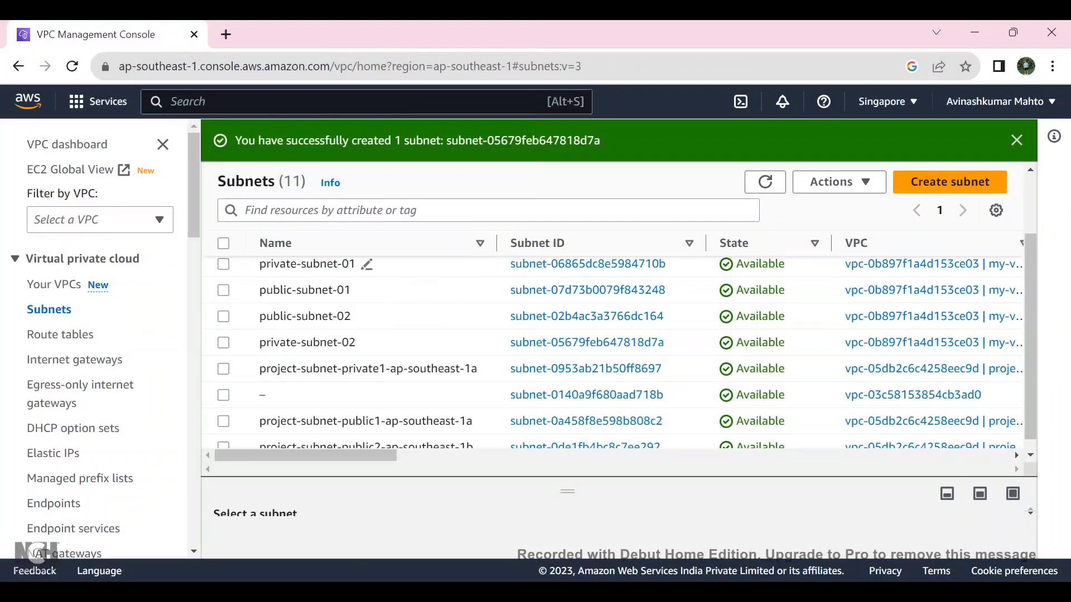
Select private-subnet-01, private-subnet-02 and public-subnet-01 one after another to review the subnets of my-vpc.
{"action": "left_click", "coordinate": [307, 264]}
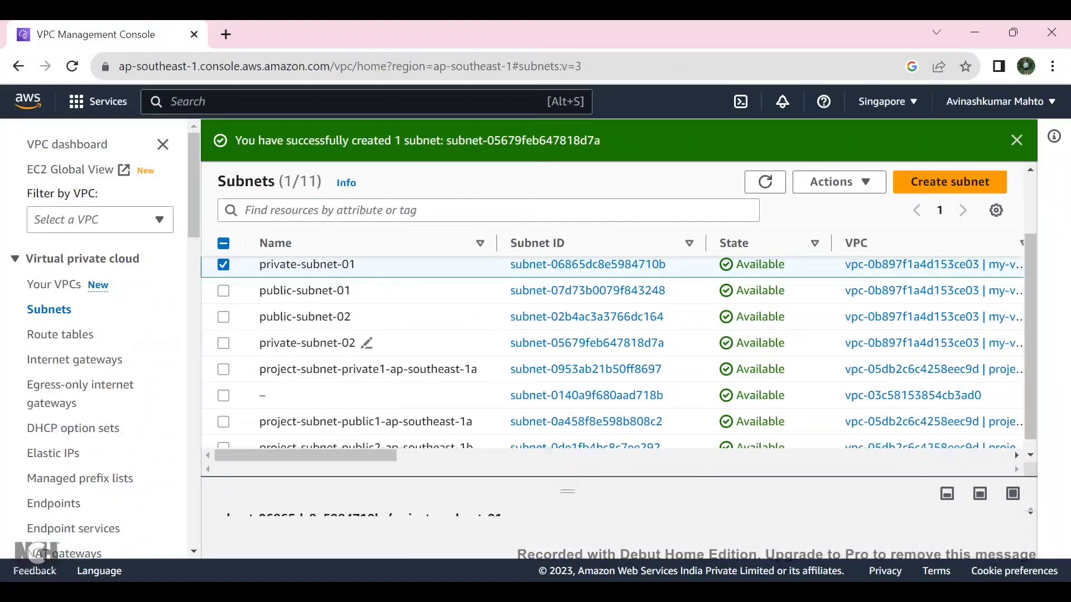
{"action": "left_click", "coordinate": [307, 342]}
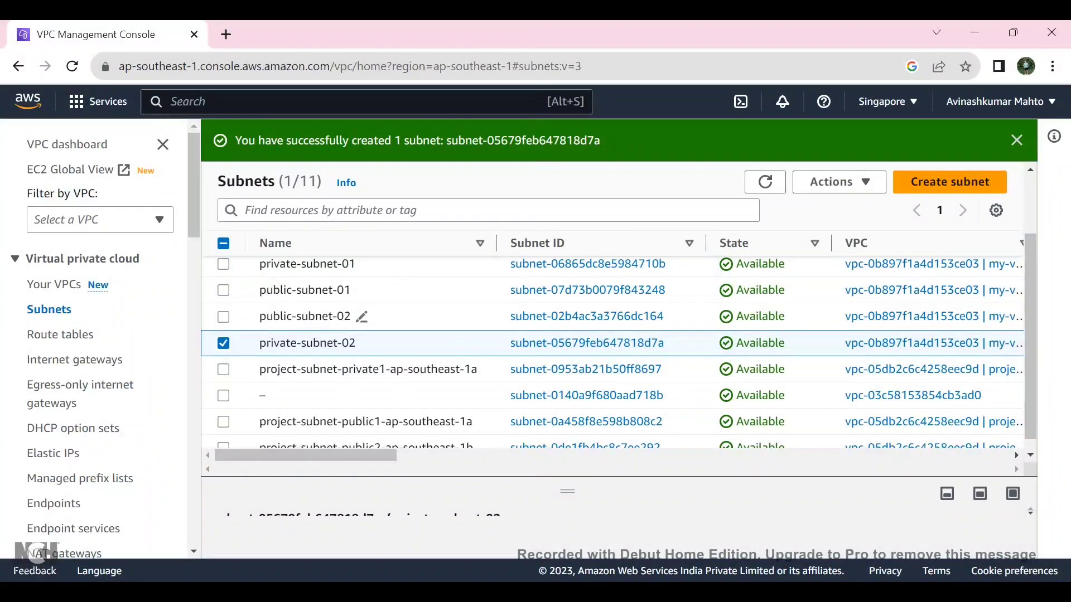
{"action": "left_click", "coordinate": [329, 290]}
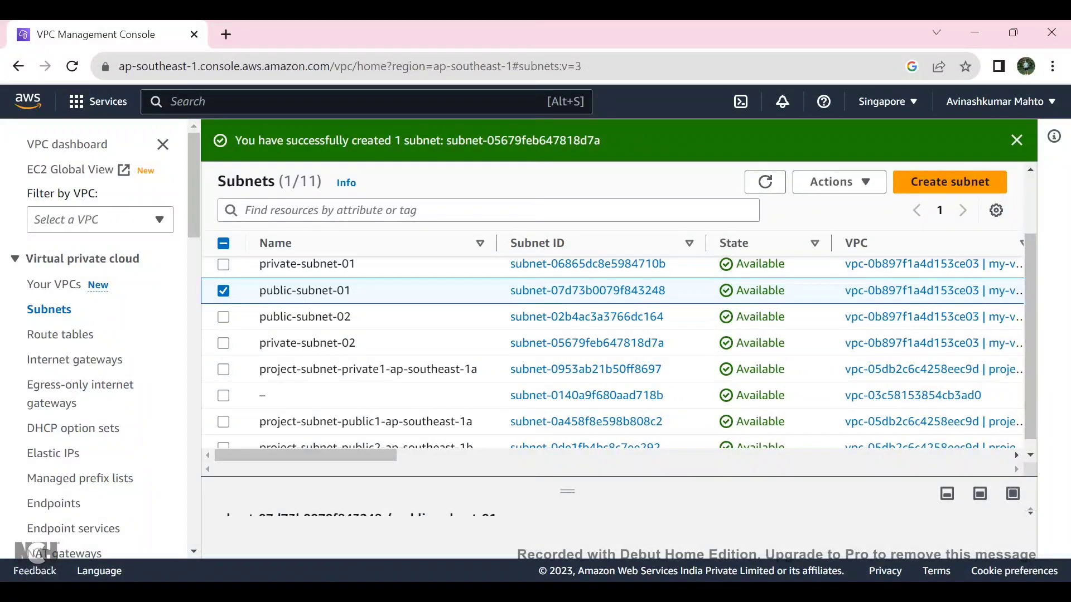
Go to the VPC route tables and start creating a new route table.
{"action": "scroll", "coordinate": [73, 379], "scroll_direction": "down", "scroll_amount": 2}
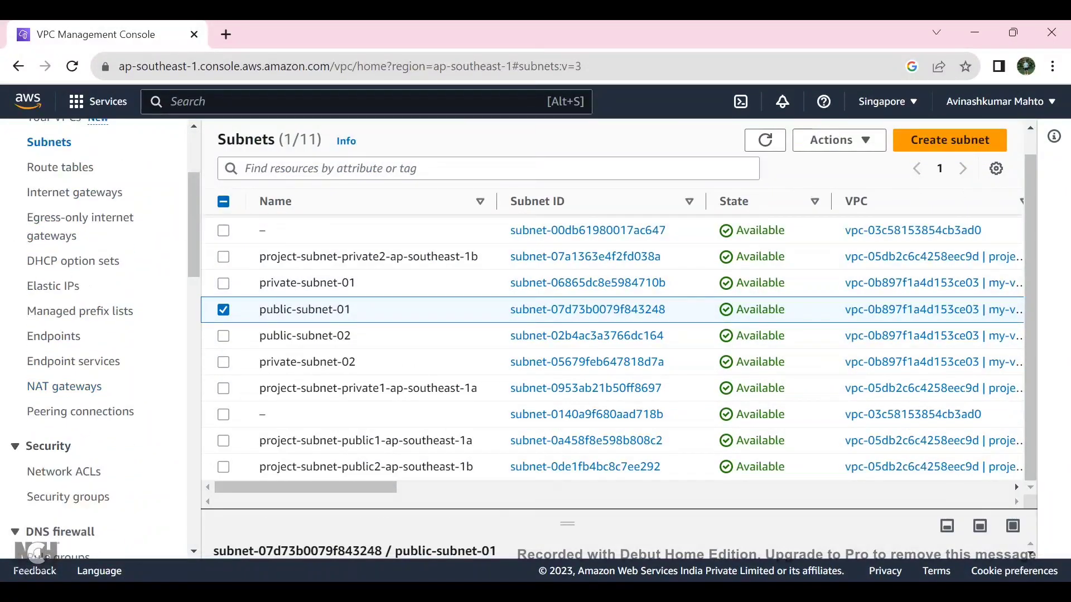
{"action": "scroll", "coordinate": [95, 334], "scroll_direction": "up", "scroll_amount": 3}
{"action": "left_click", "coordinate": [60, 334]}
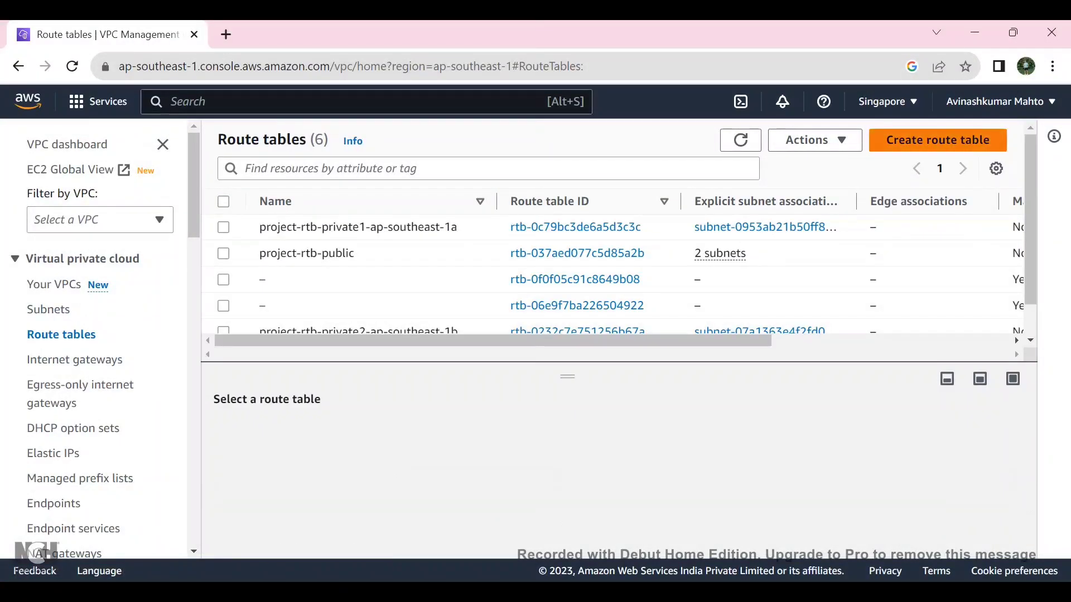
{"action": "left_click", "coordinate": [937, 140]}
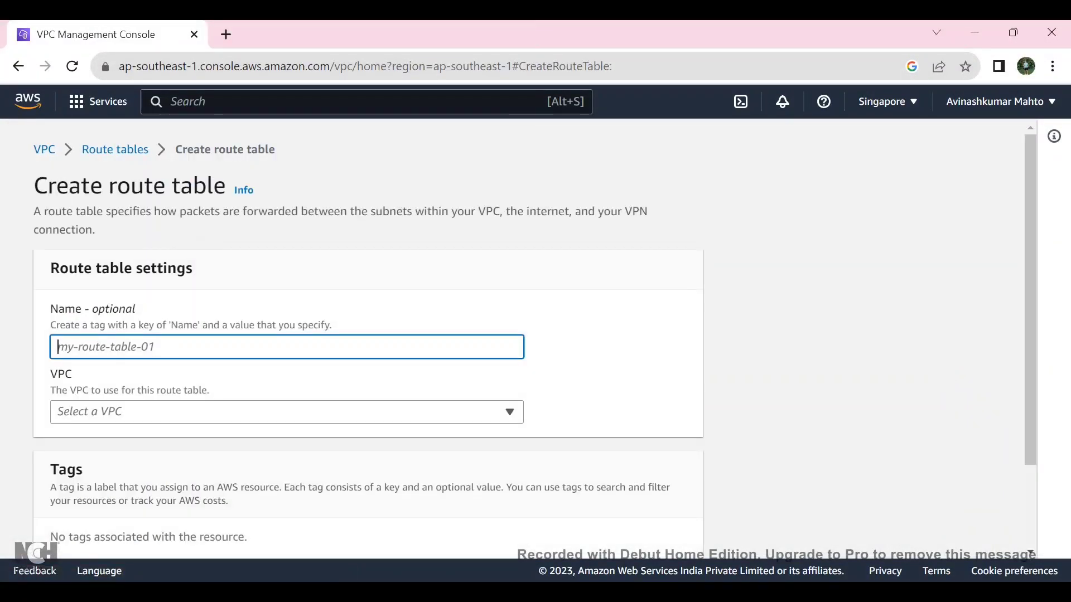
{"action": "type", "text": "my-public"}
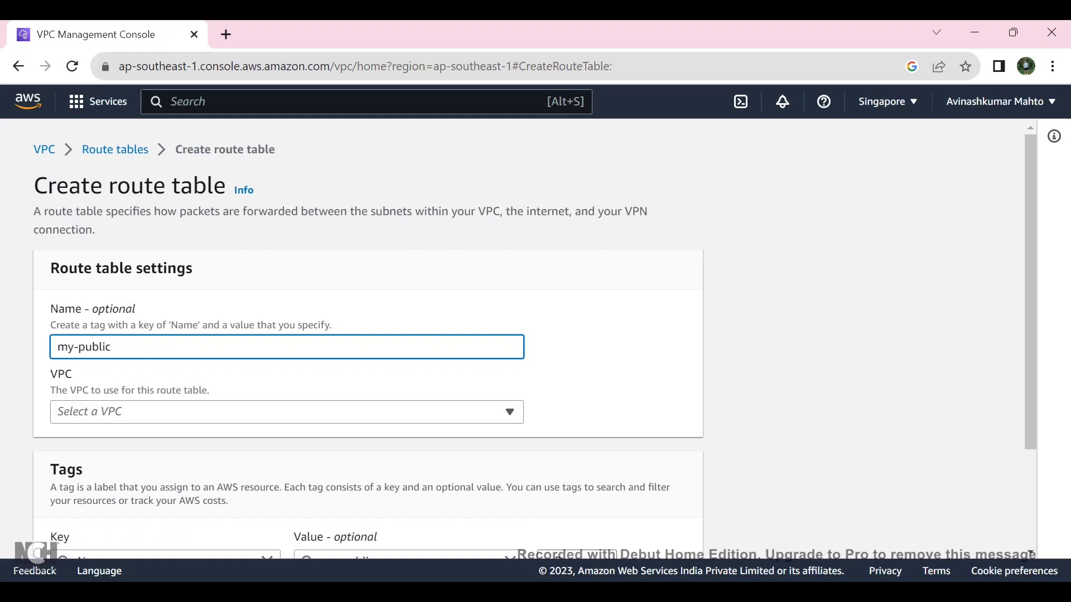
{"action": "key", "text": "BackSpace"}
{"action": "key", "text": "BackSpace"}
{"action": "key", "text": "BackSpace"}
{"action": "key", "text": "BackSpace"}
{"action": "key", "text": "BackSpace"}
{"action": "key", "text": "BackSpace"}
{"action": "key", "text": "BackSpace"}
{"action": "key", "text": "BackSpace"}
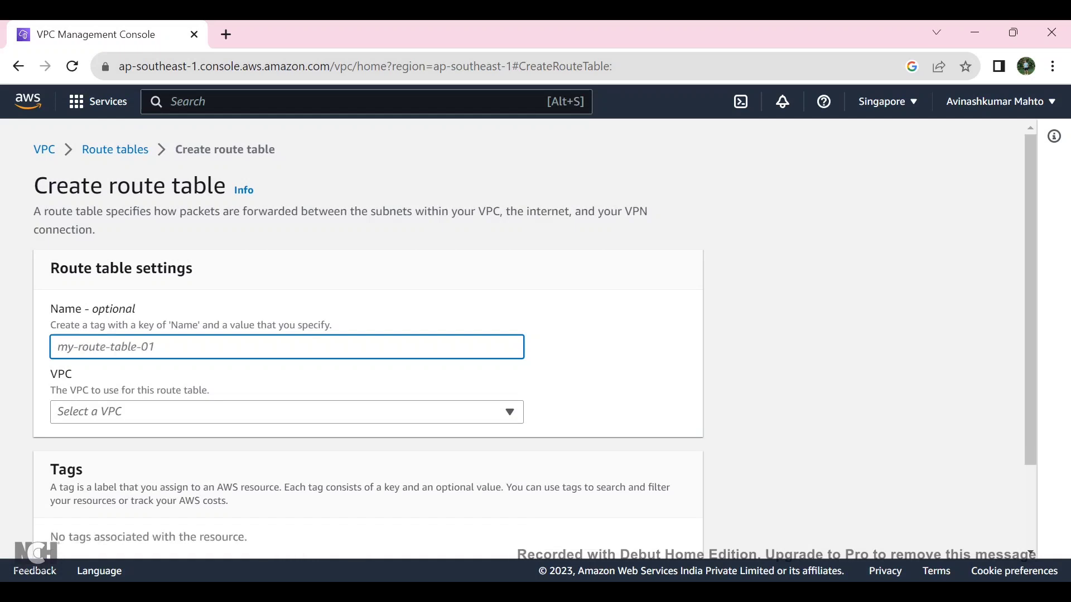
Name the route table public-route, assign it to my-vpc and create it.
{"action": "type", "text": "public-"}
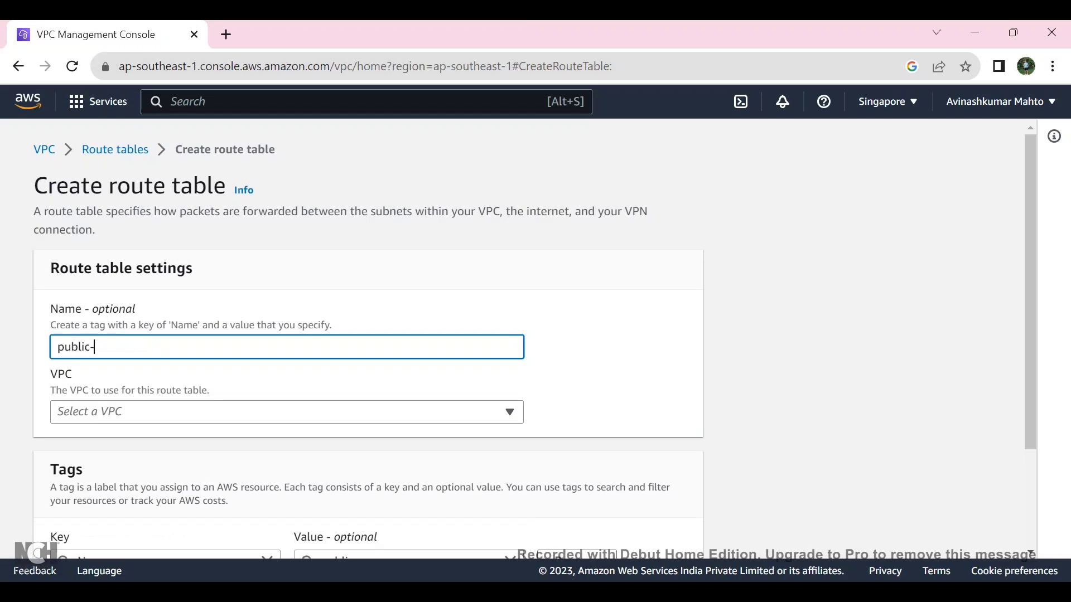
{"action": "type", "text": "route"}
{"action": "left_click", "coordinate": [286, 412]}
{"action": "left_click", "coordinate": [149, 385]}
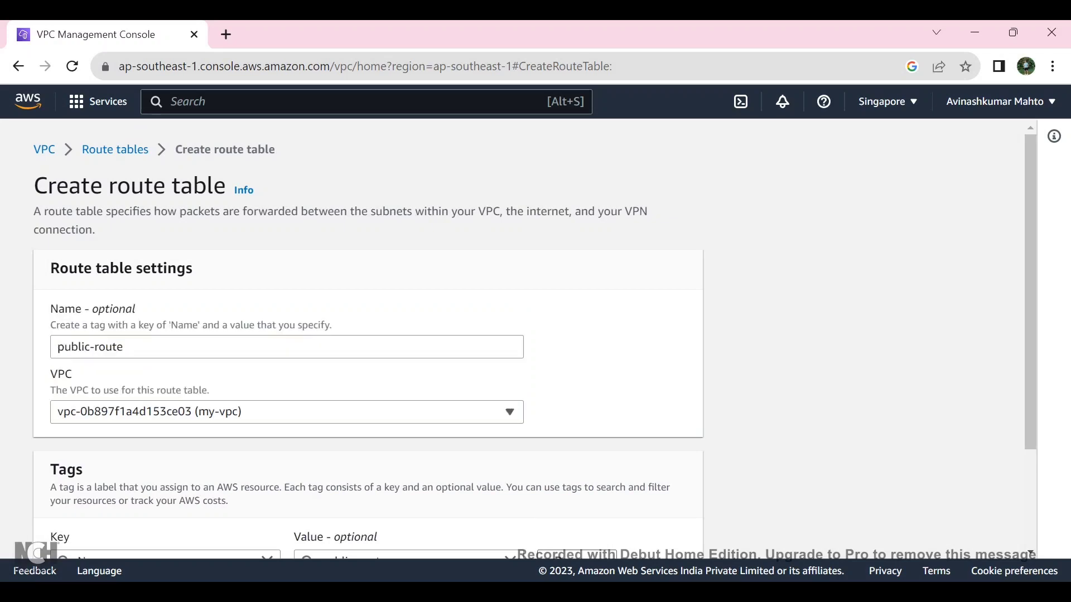
{"action": "scroll", "coordinate": [279, 385], "scroll_direction": "down", "scroll_amount": 3}
{"action": "left_click", "coordinate": [634, 530]}
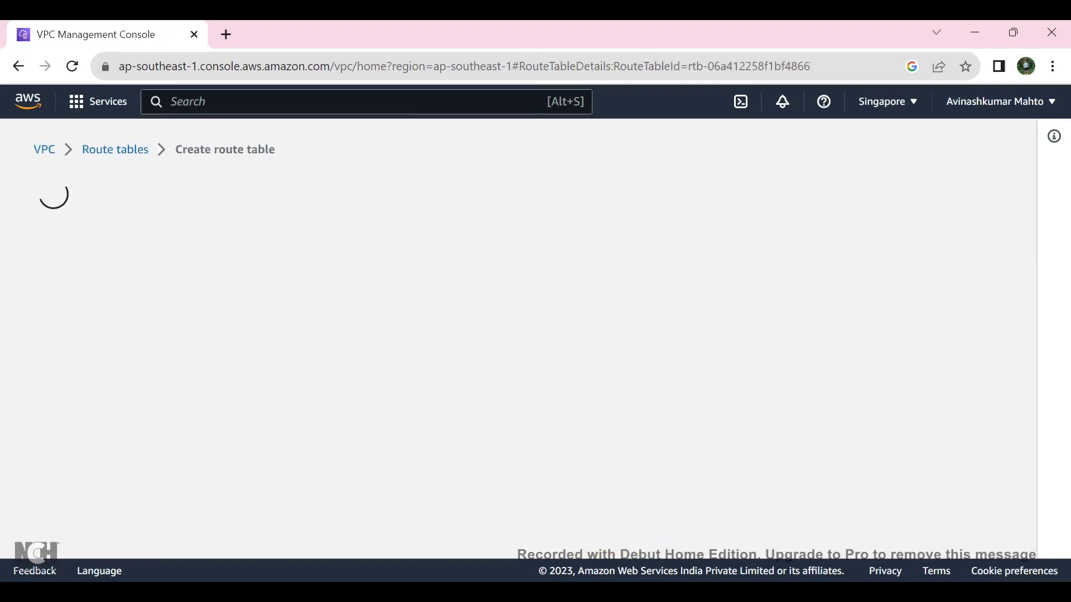
Associate public-subnet-01 and public-subnet-02 with the public-route table and save the associations.
{"action": "scroll", "coordinate": [612, 346], "scroll_direction": "down", "scroll_amount": 3}
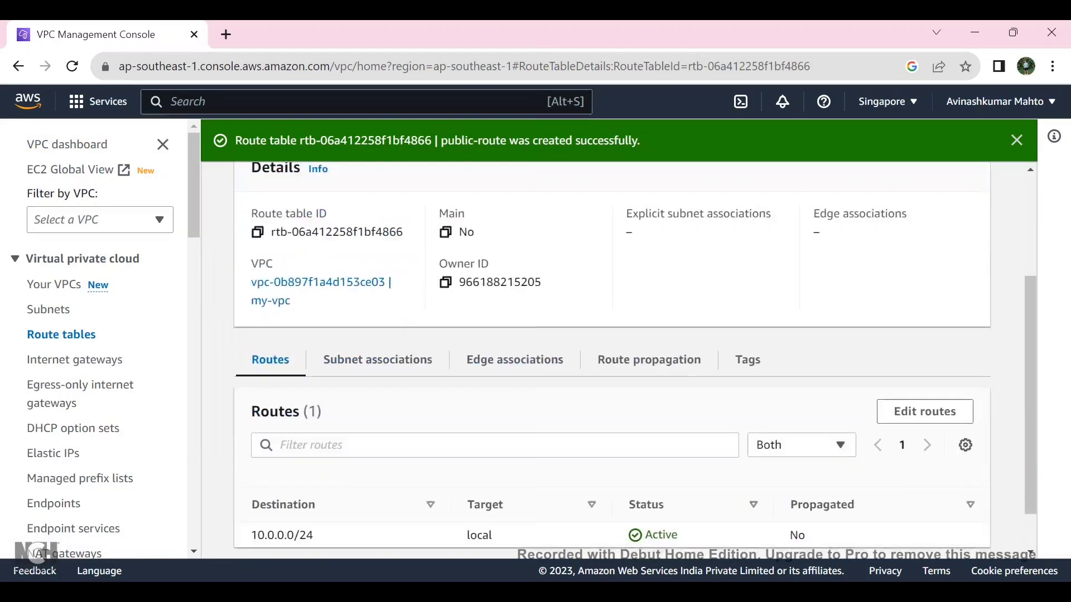
{"action": "left_click", "coordinate": [378, 360]}
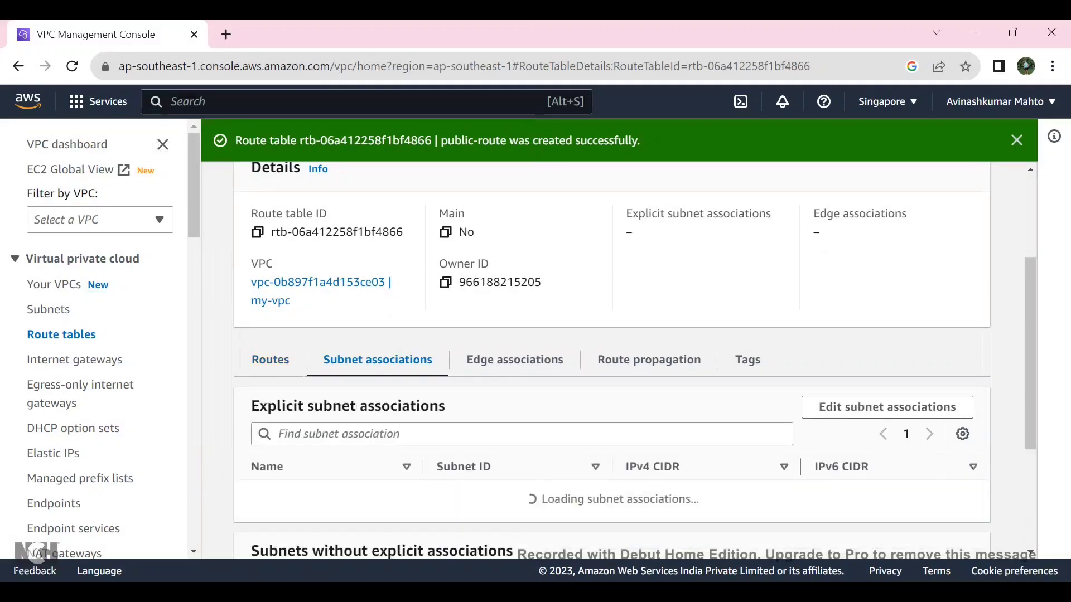
{"action": "scroll", "coordinate": [612, 357], "scroll_direction": "down", "scroll_amount": 5}
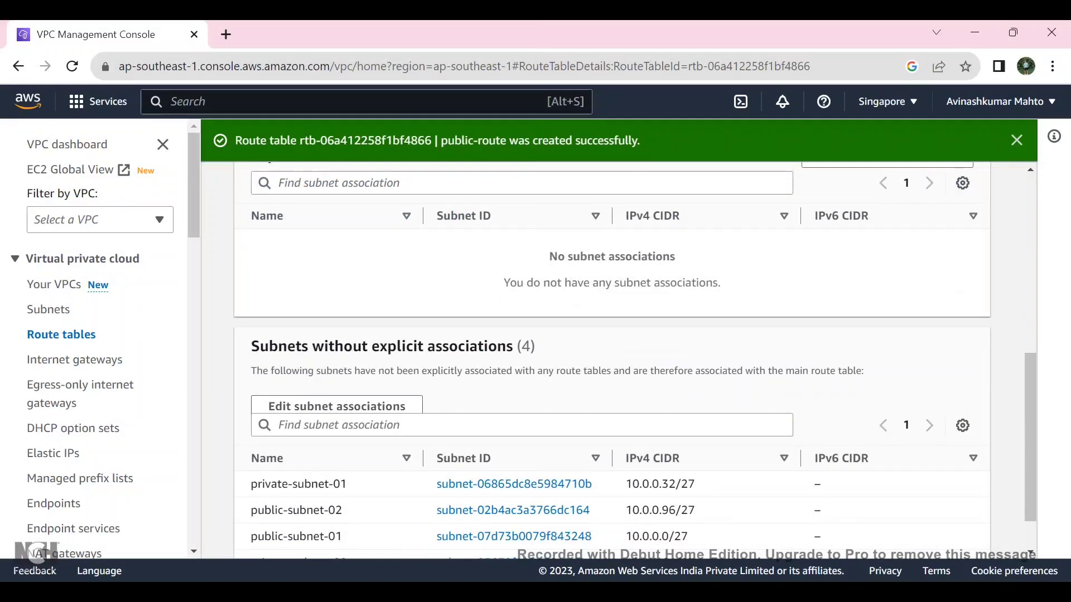
{"action": "scroll", "coordinate": [635, 360], "scroll_direction": "down", "scroll_amount": 1}
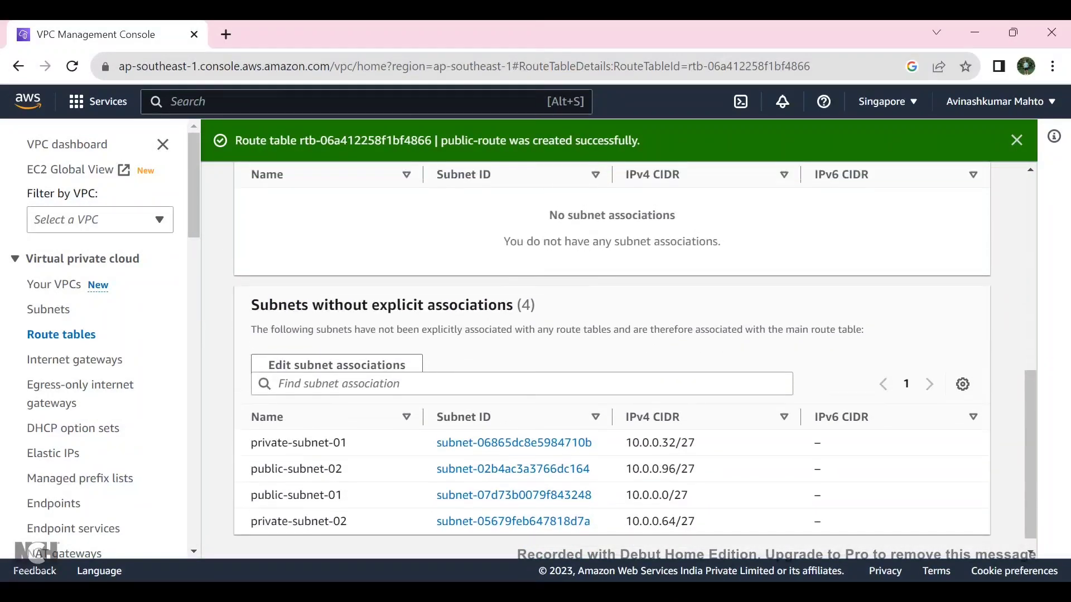
{"action": "scroll", "coordinate": [634, 360], "scroll_direction": "up", "scroll_amount": 4}
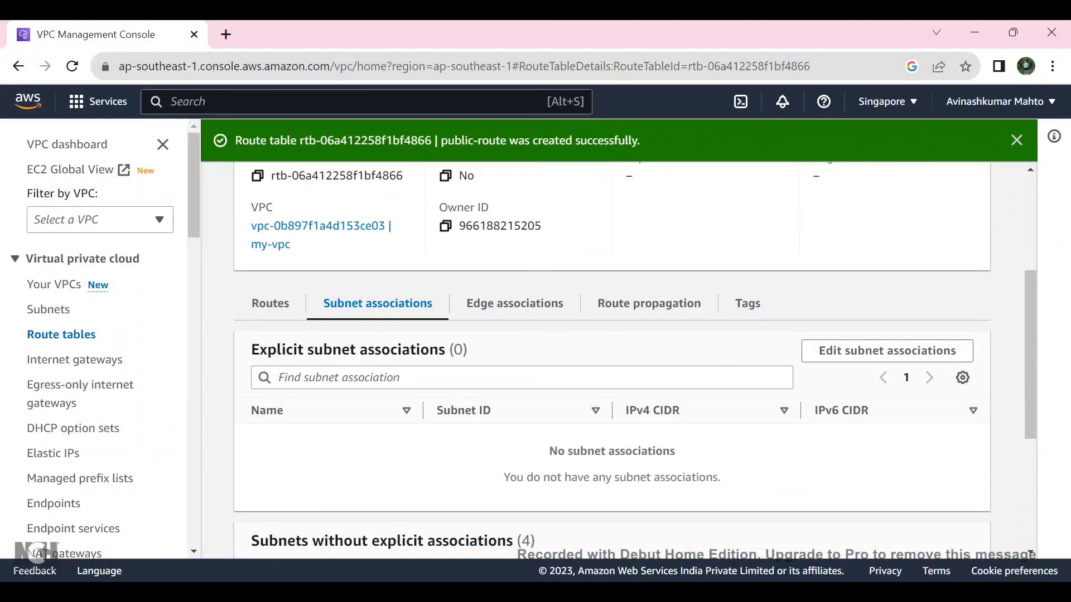
{"action": "scroll", "coordinate": [612, 360], "scroll_direction": "down", "scroll_amount": 5}
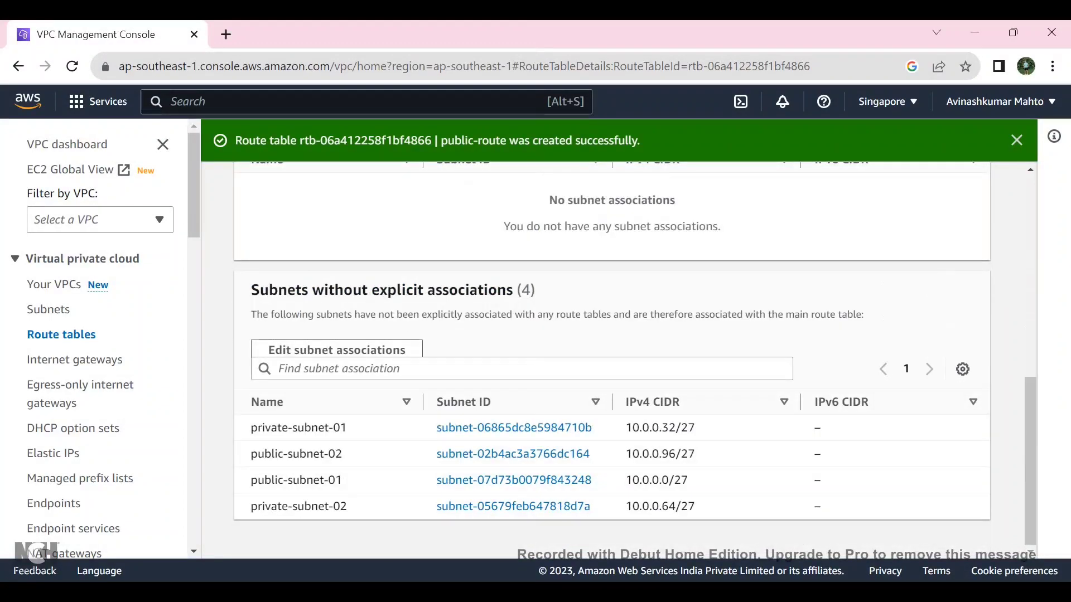
{"action": "scroll", "coordinate": [635, 360], "scroll_direction": "up", "scroll_amount": 5}
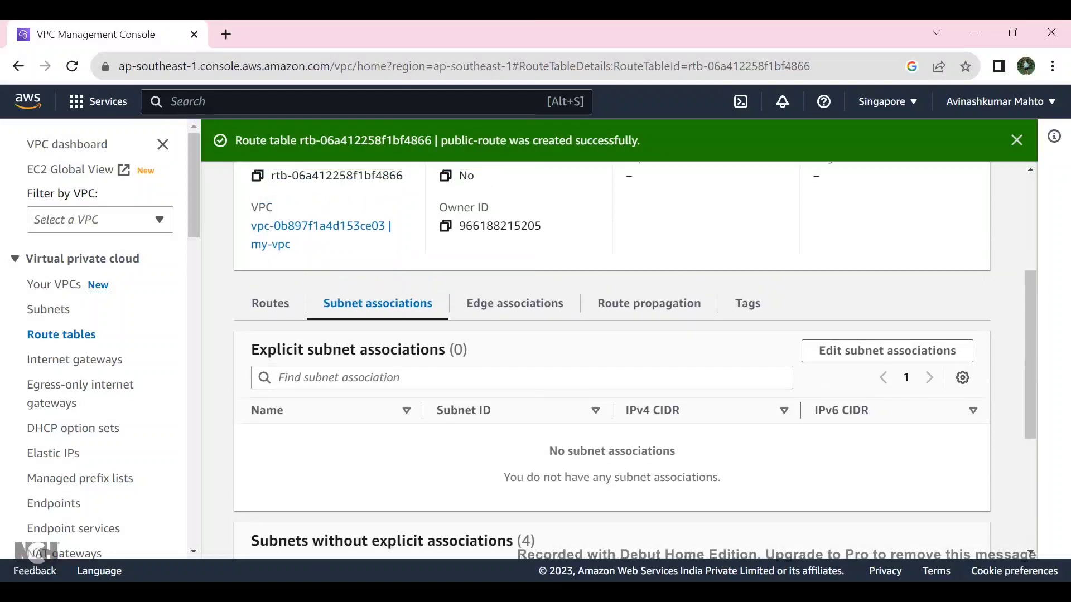
{"action": "scroll", "coordinate": [635, 360], "scroll_direction": "down", "scroll_amount": 5}
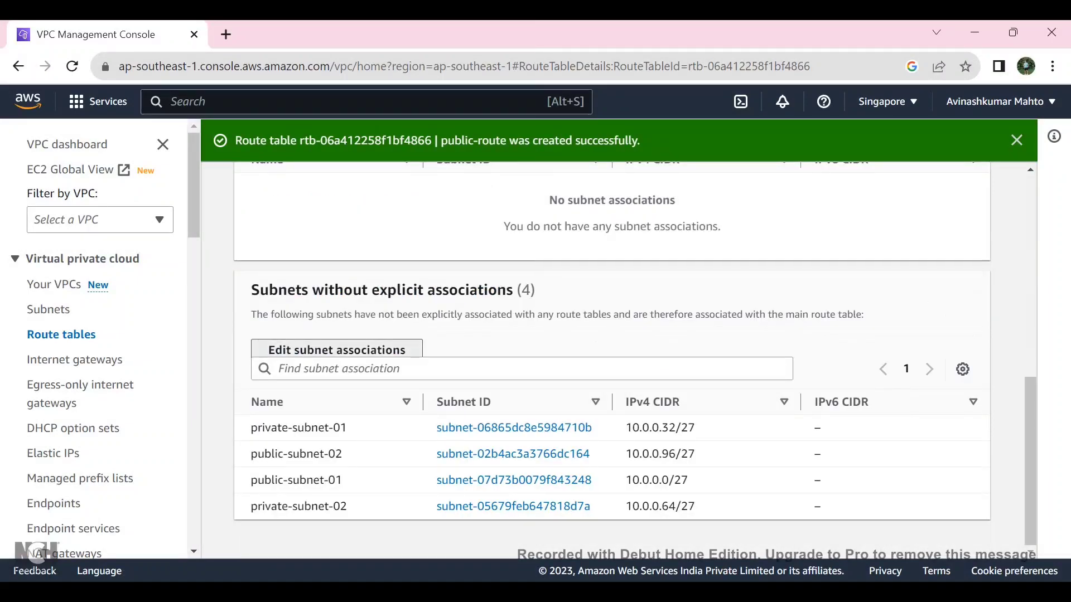
{"action": "left_click", "coordinate": [337, 350]}
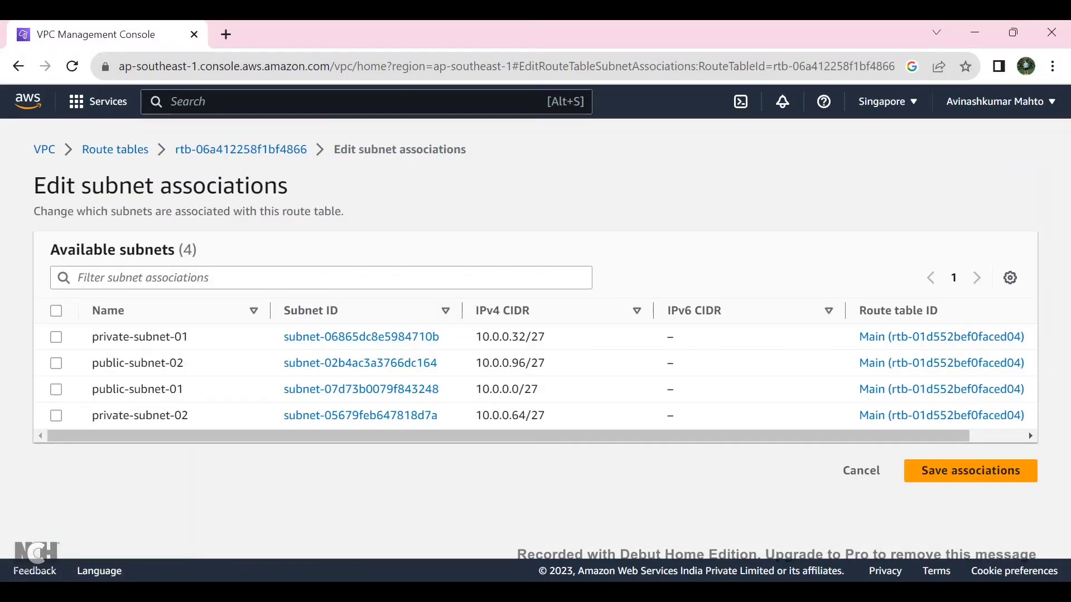
{"action": "left_click", "coordinate": [56, 390]}
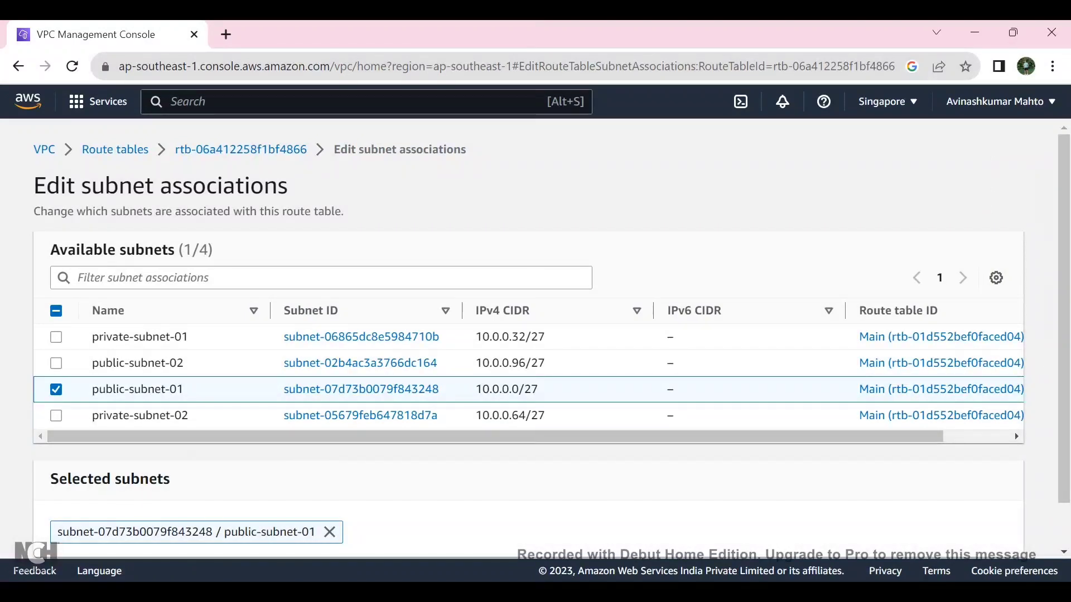
{"action": "left_click", "coordinate": [55, 363]}
{"action": "scroll", "coordinate": [535, 338], "scroll_direction": "down", "scroll_amount": 1}
{"action": "left_click", "coordinate": [956, 530]}
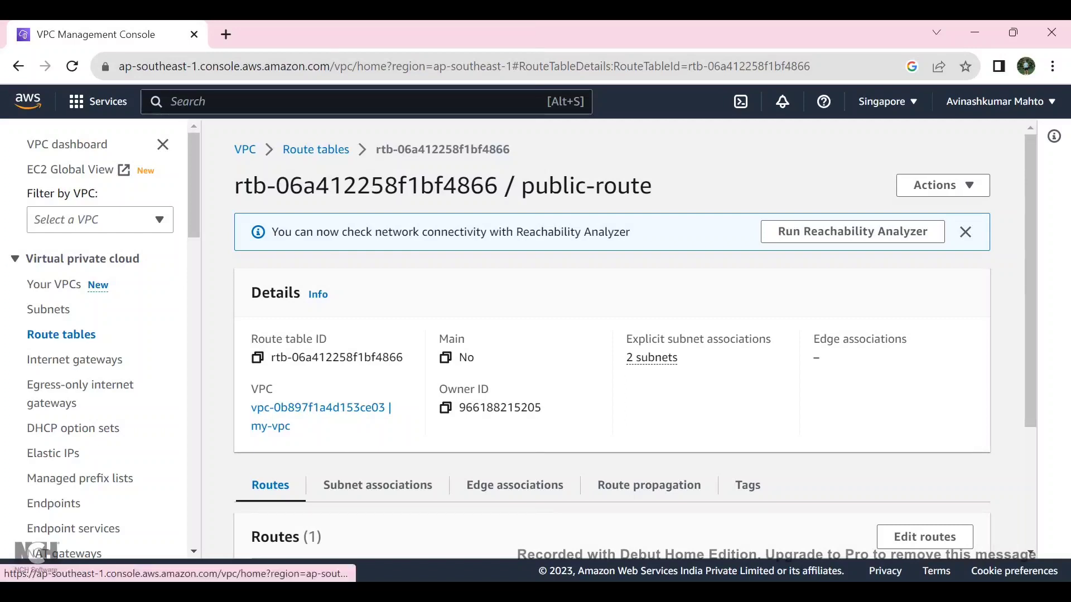
Create a second route table named private-route in my-vpc.
{"action": "left_click", "coordinate": [61, 335]}
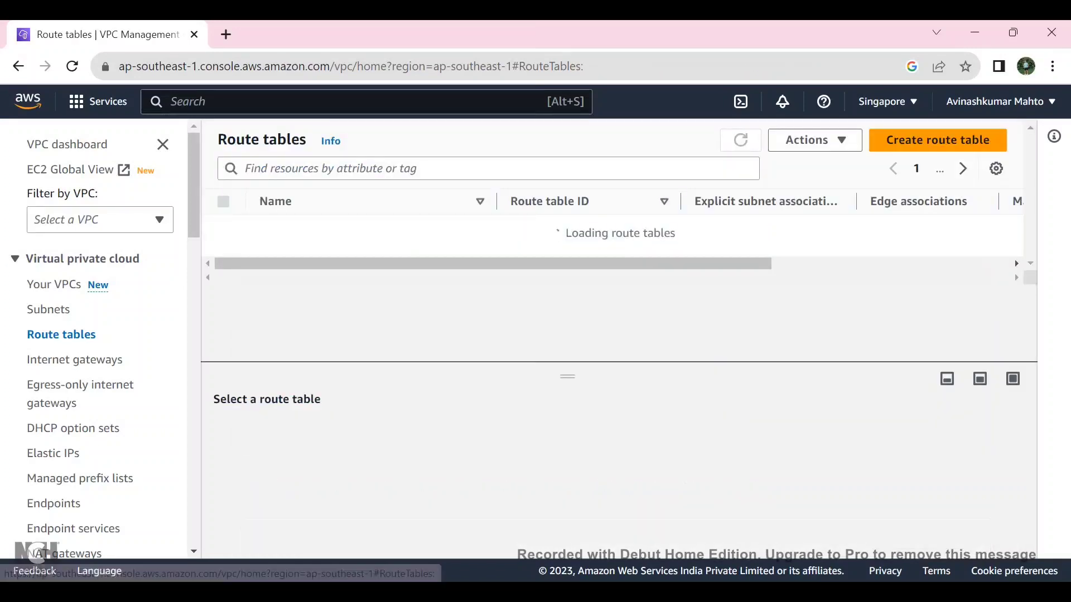
{"action": "left_click", "coordinate": [937, 140]}
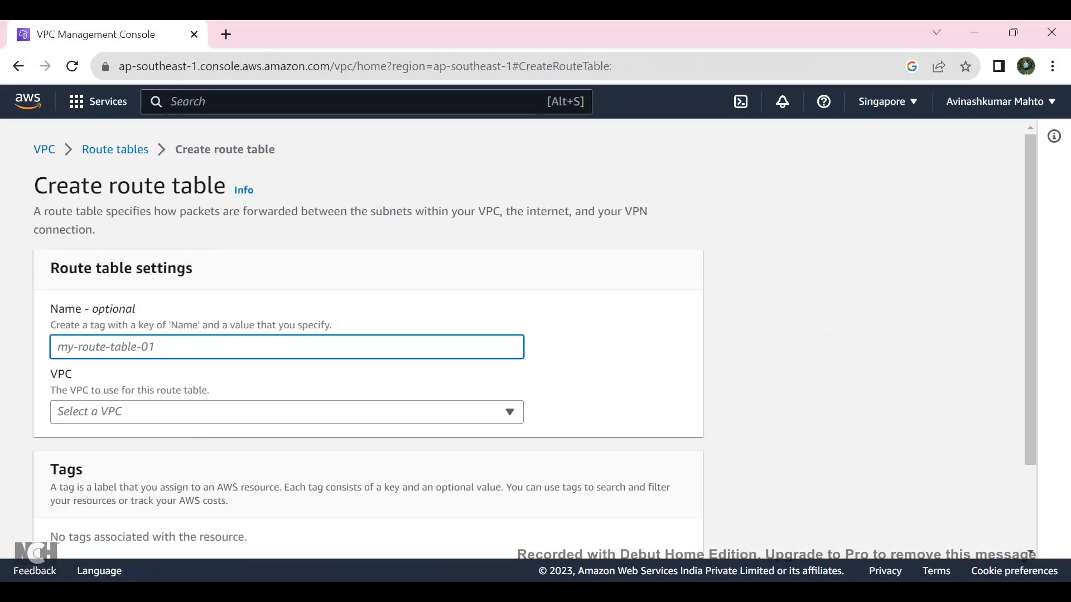
{"action": "type", "text": "private"}
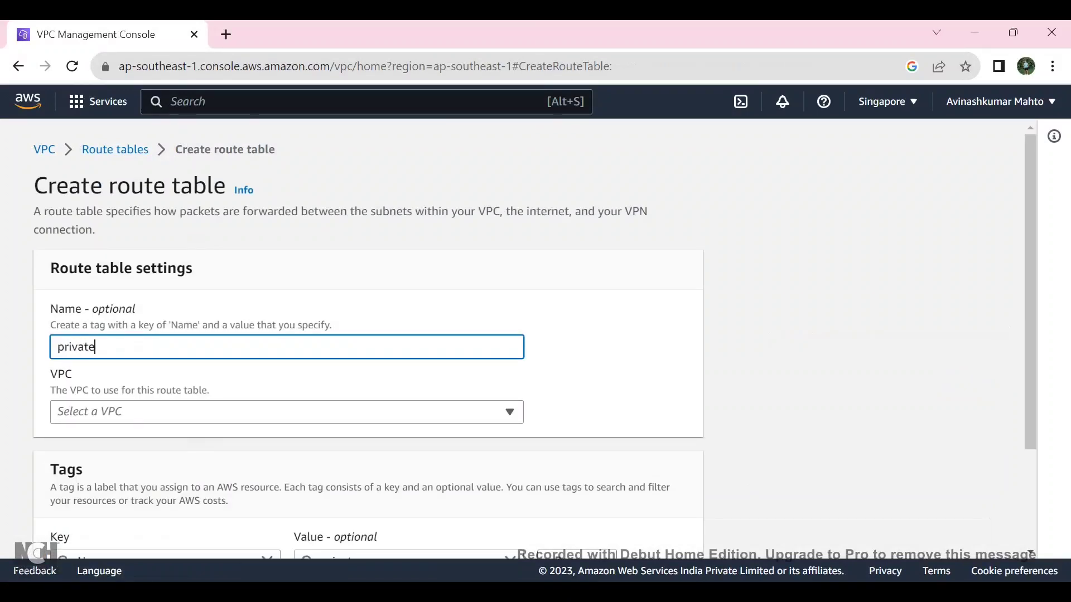
{"action": "type", "text": "-route"}
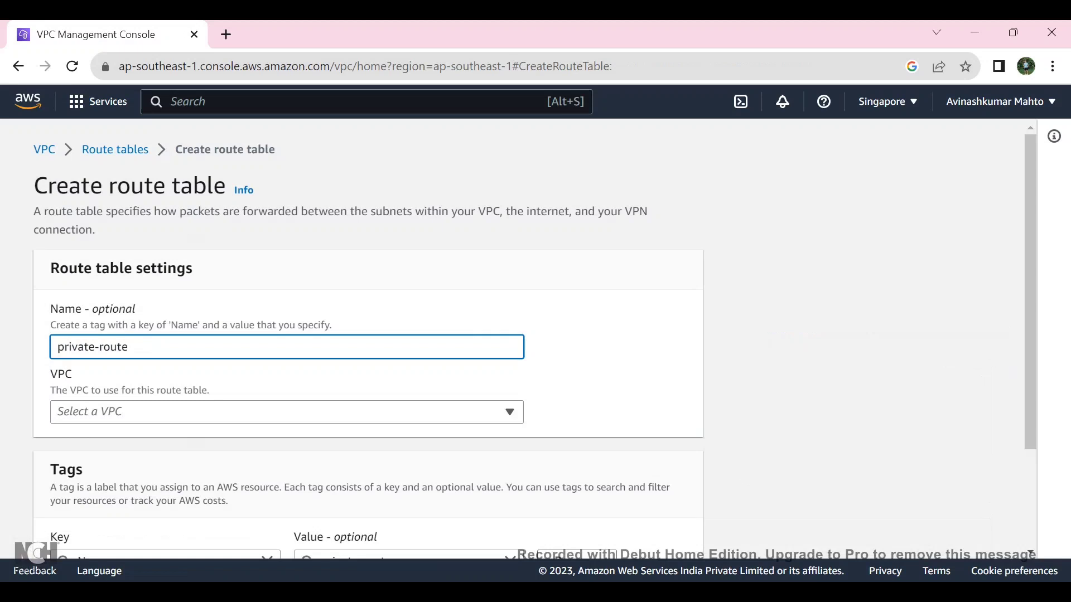
{"action": "scroll", "coordinate": [367, 338], "scroll_direction": "down", "scroll_amount": 2}
{"action": "left_click", "coordinate": [286, 278]}
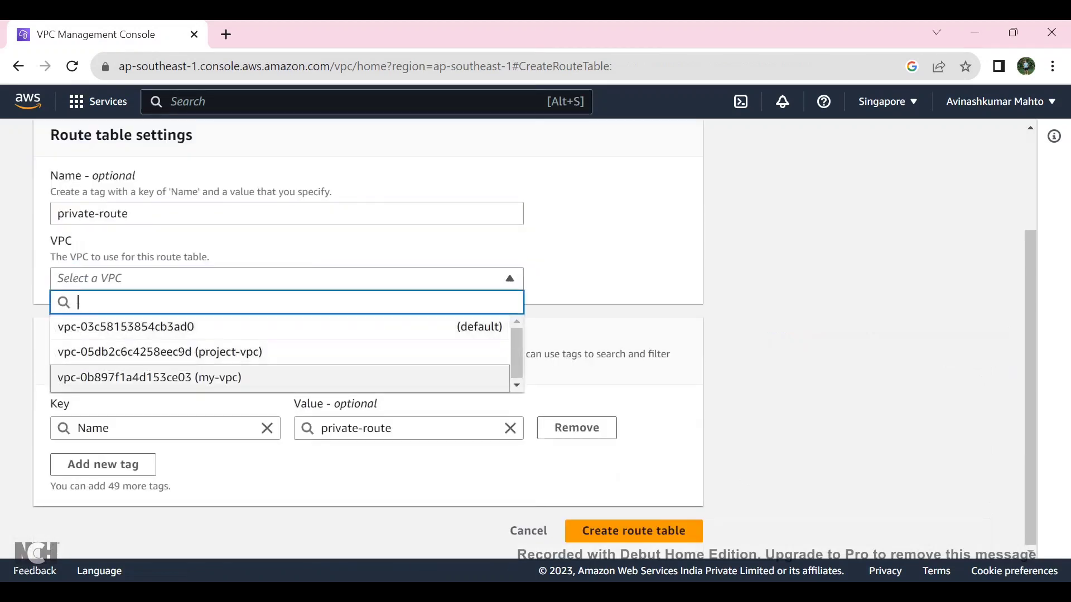
{"action": "left_click", "coordinate": [279, 377]}
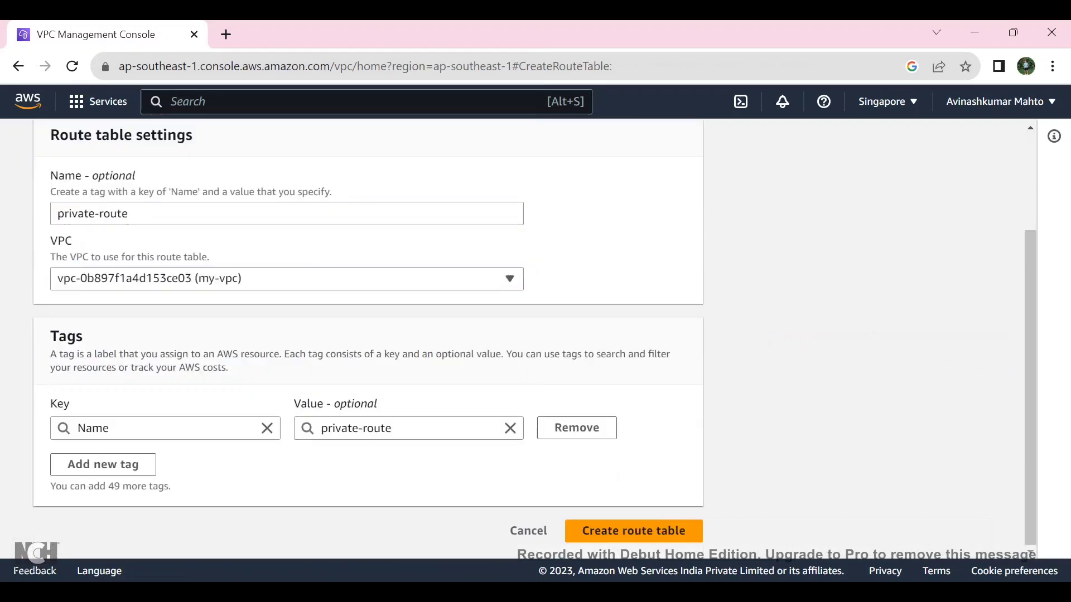
{"action": "left_click", "coordinate": [633, 531]}
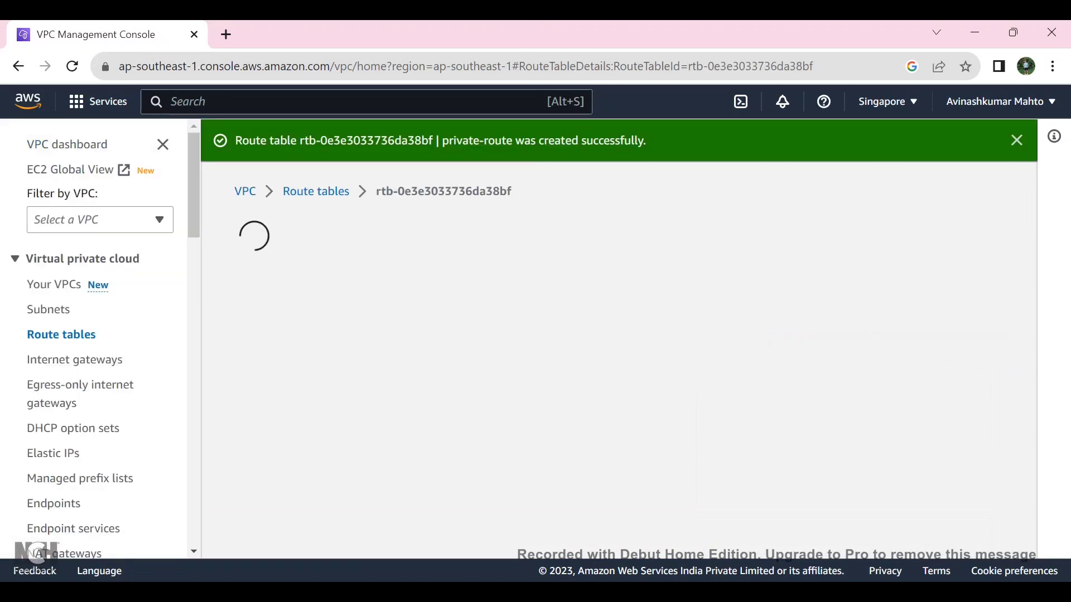
Associate private-subnet-01 and private-subnet-02 with the private-route table and save the associations.
{"action": "scroll", "coordinate": [635, 360], "scroll_direction": "down", "scroll_amount": 4}
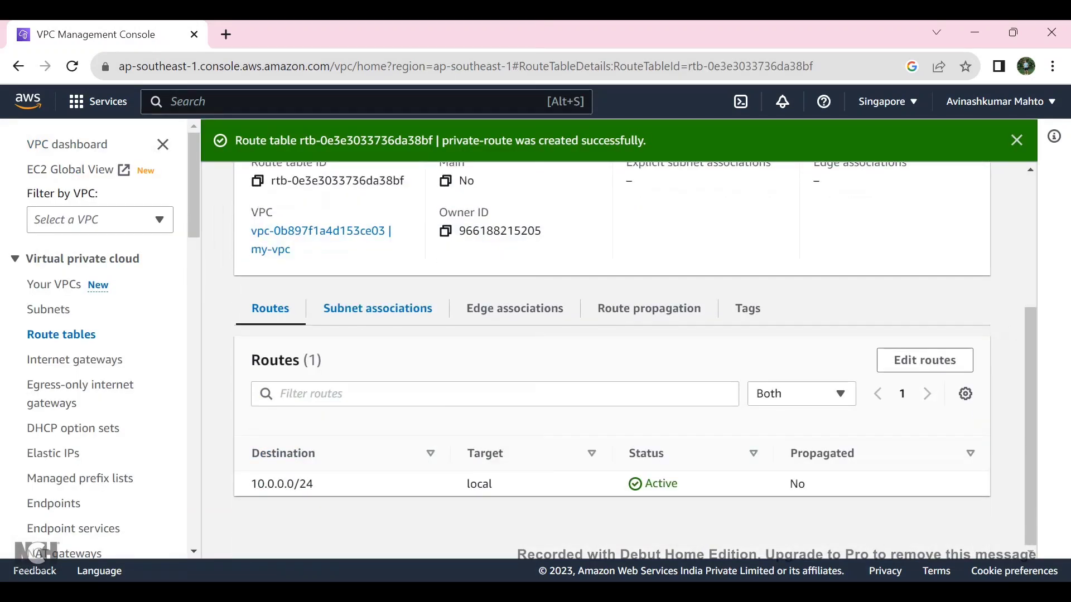
{"action": "left_click", "coordinate": [377, 308]}
{"action": "scroll", "coordinate": [377, 309], "scroll_direction": "down", "scroll_amount": 4}
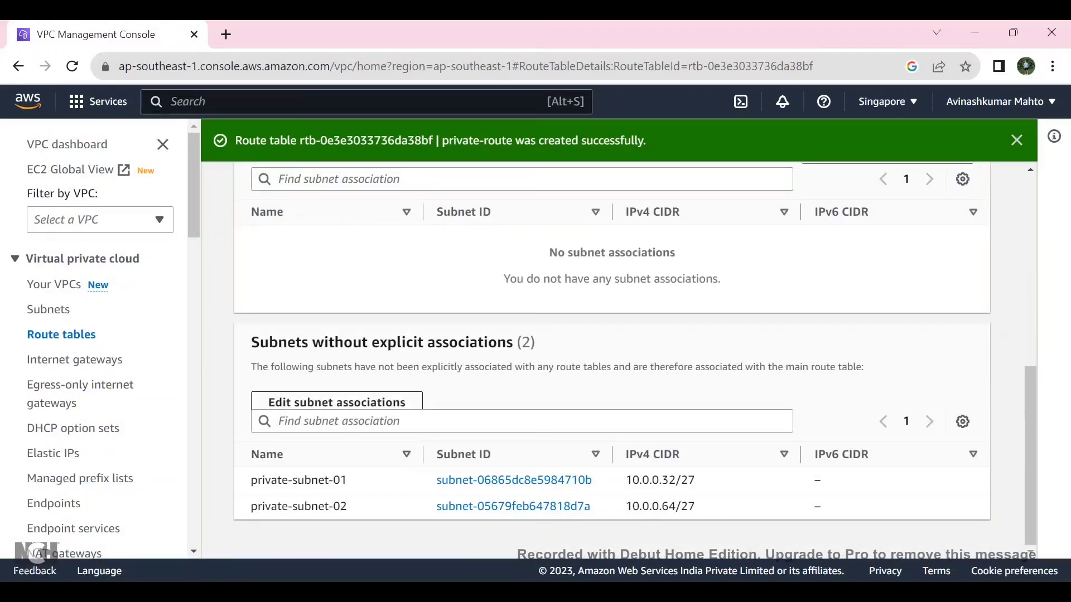
{"action": "left_click", "coordinate": [337, 402]}
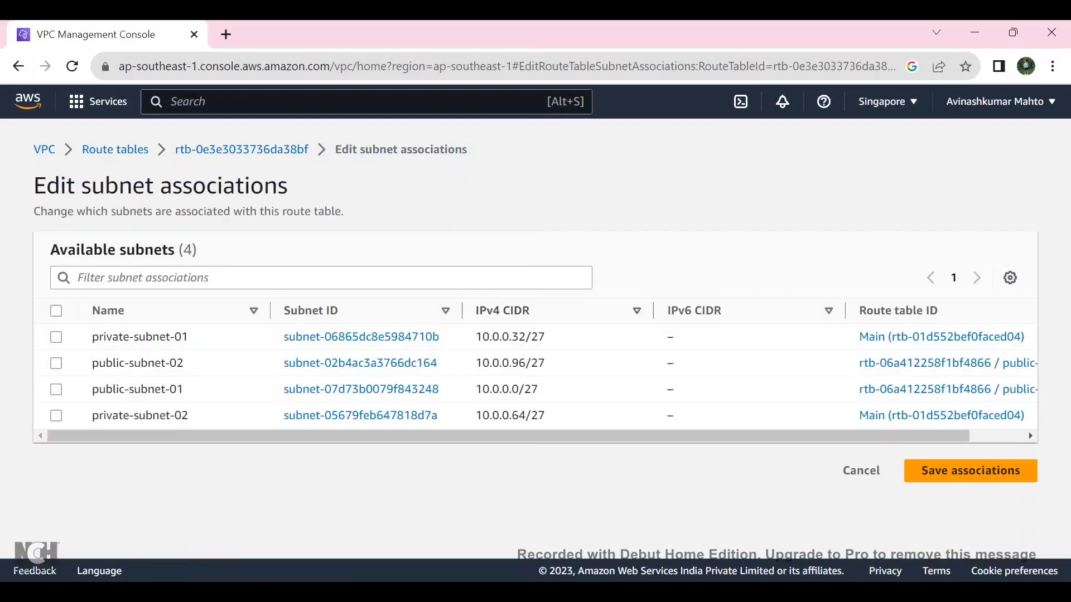
{"action": "left_click", "coordinate": [56, 415]}
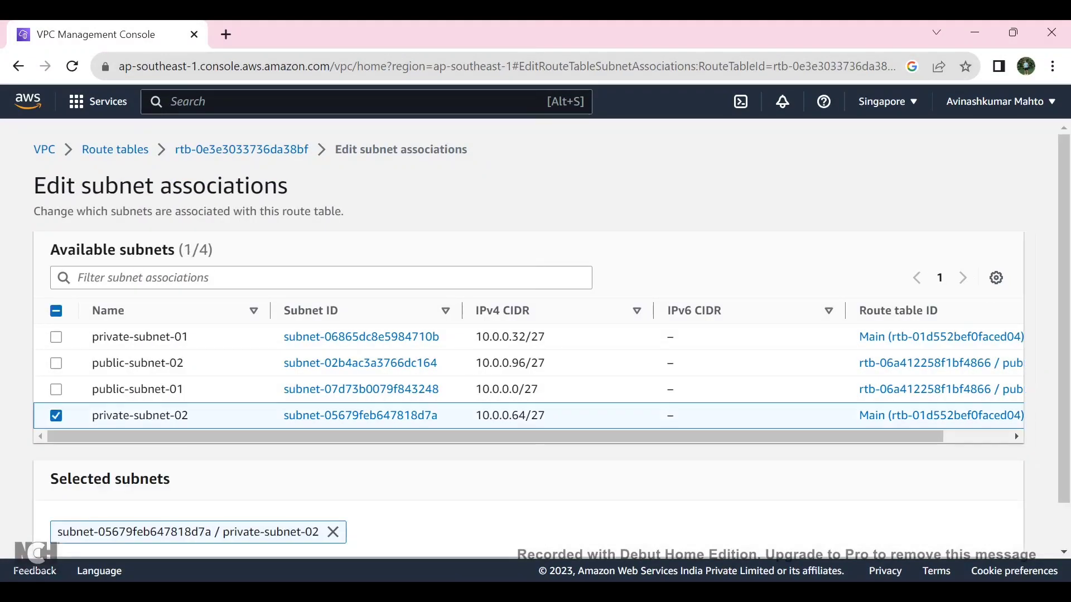
{"action": "left_click", "coordinate": [55, 337]}
{"action": "scroll", "coordinate": [535, 338], "scroll_direction": "down", "scroll_amount": 1}
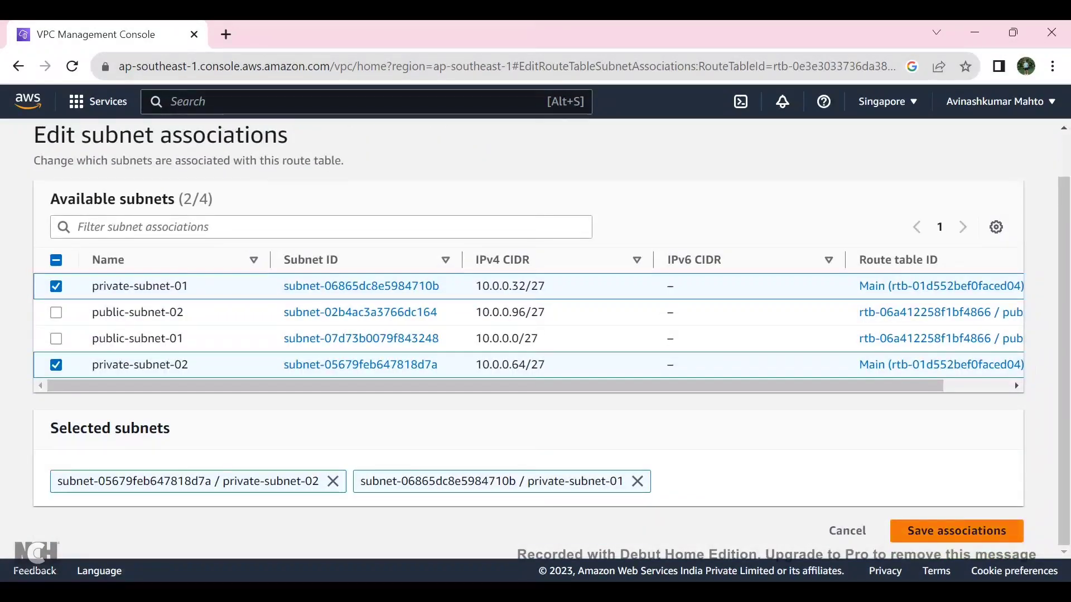
{"action": "left_click", "coordinate": [956, 531]}
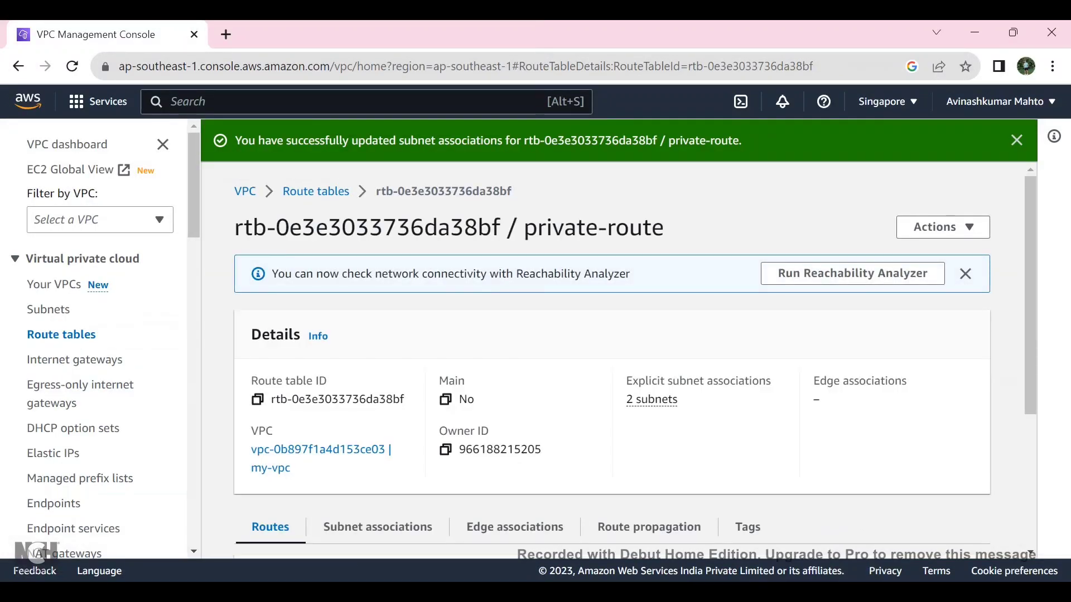
Review the explicit subnet associations of the private-route table.
{"action": "scroll", "coordinate": [619, 359], "scroll_direction": "down", "scroll_amount": 3}
{"action": "left_click", "coordinate": [378, 309]}
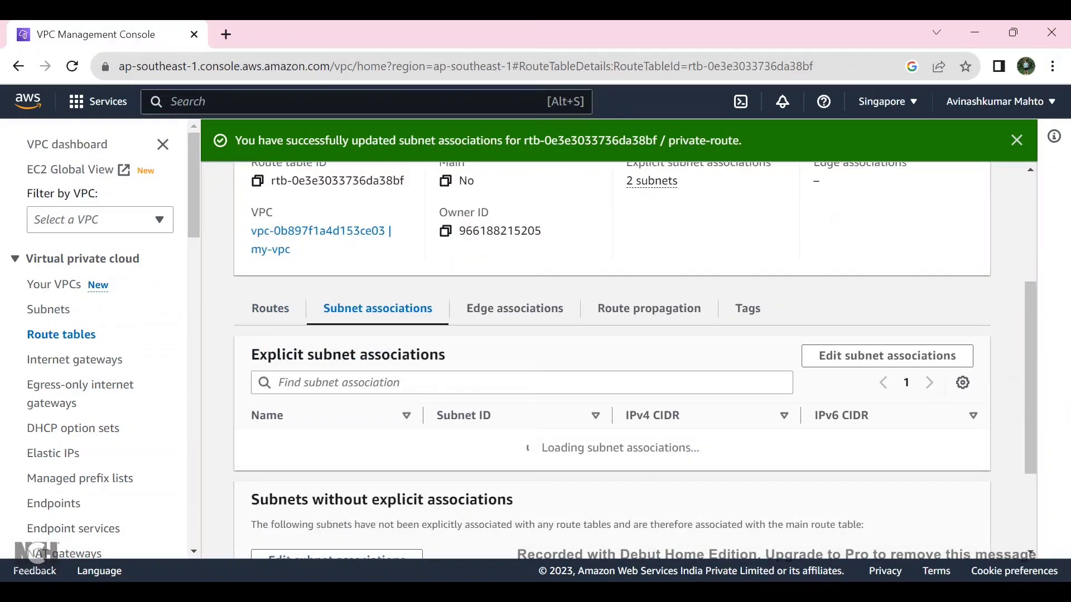
{"action": "scroll", "coordinate": [613, 357], "scroll_direction": "down", "scroll_amount": 4}
{"action": "scroll", "coordinate": [614, 357], "scroll_direction": "up", "scroll_amount": 5}
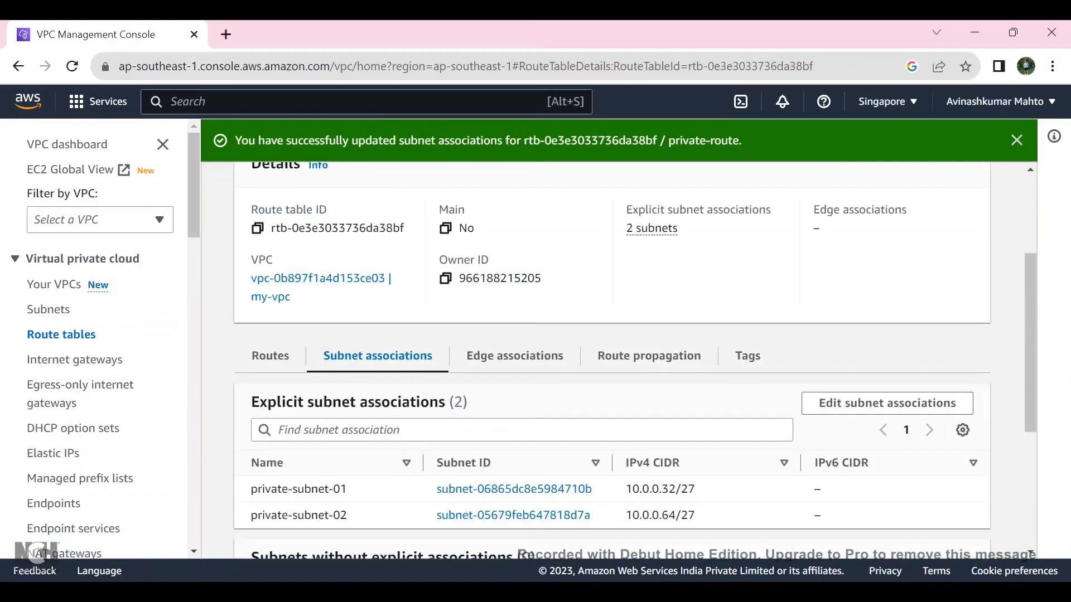
{"action": "scroll", "coordinate": [613, 357], "scroll_direction": "down", "scroll_amount": 2}
{"action": "scroll", "coordinate": [613, 357], "scroll_direction": "up", "scroll_amount": 5}
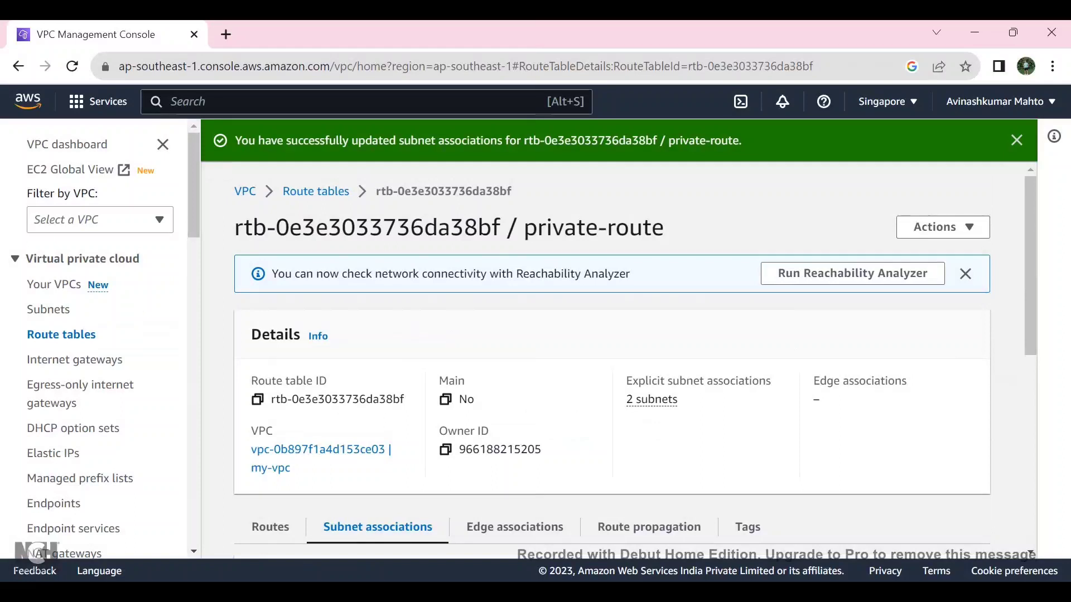
Open the public-route table from the route tables list and review its subnet associations.
{"action": "left_click", "coordinate": [316, 191]}
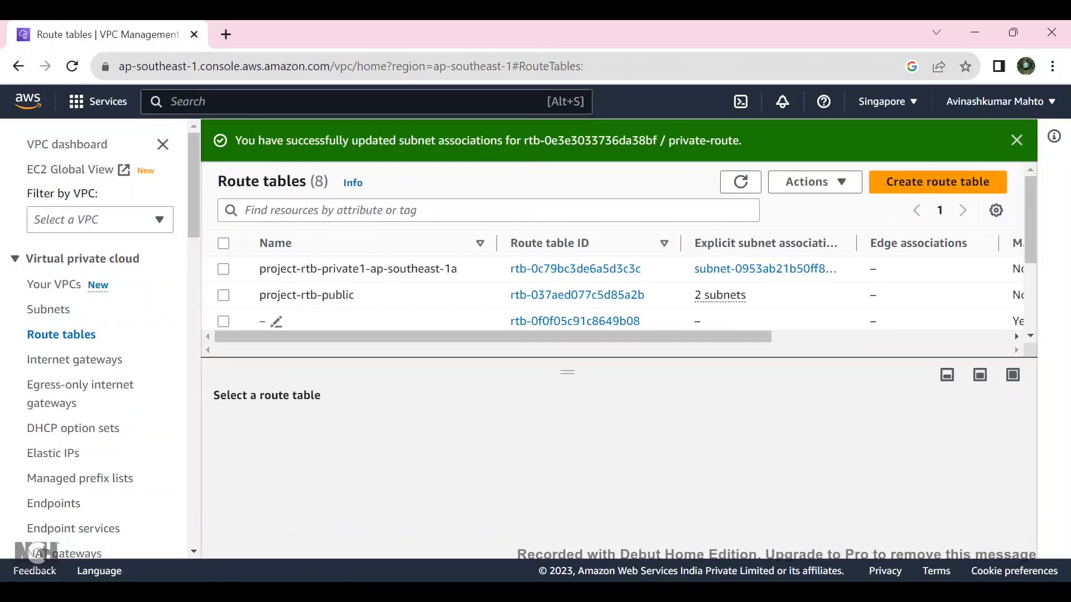
{"action": "scroll", "coordinate": [334, 301], "scroll_direction": "down", "scroll_amount": 3}
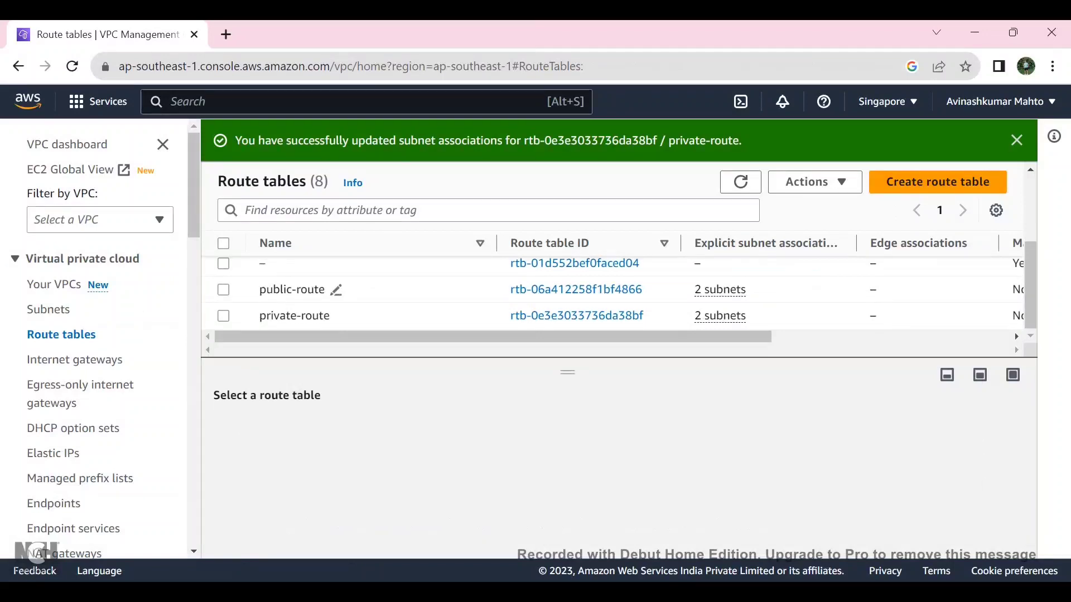
{"action": "left_click", "coordinate": [291, 290]}
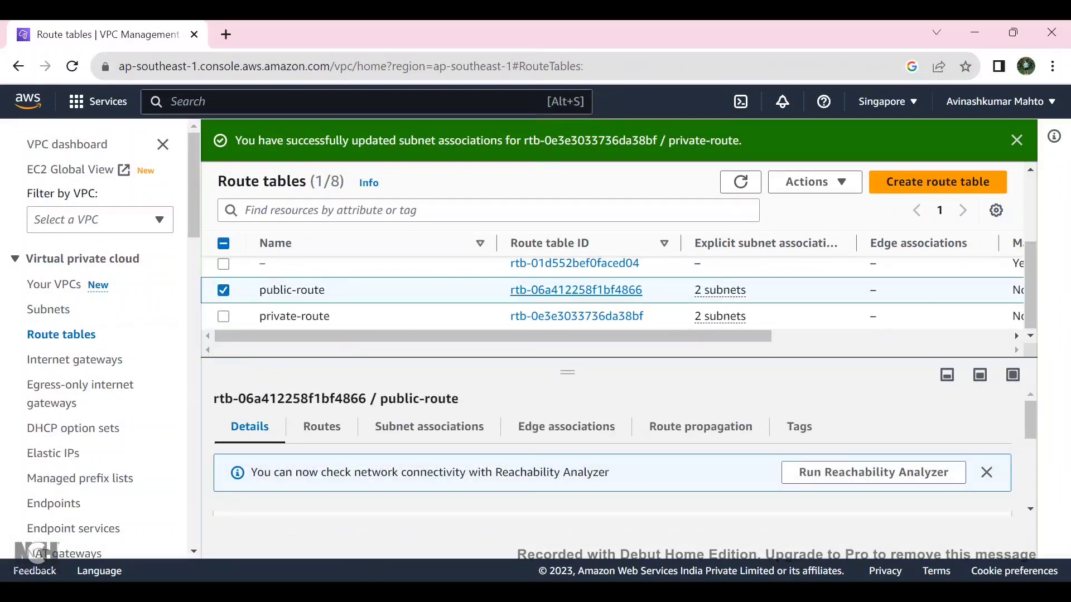
{"action": "left_click", "coordinate": [576, 289]}
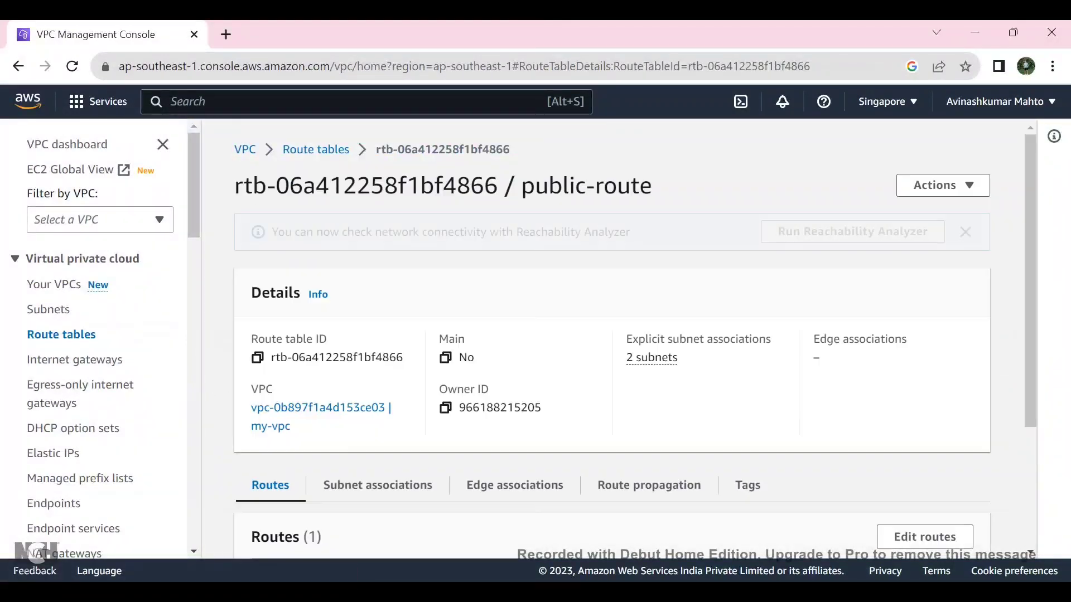
{"action": "left_click", "coordinate": [377, 484]}
{"action": "scroll", "coordinate": [515, 485], "scroll_direction": "down", "scroll_amount": 4}
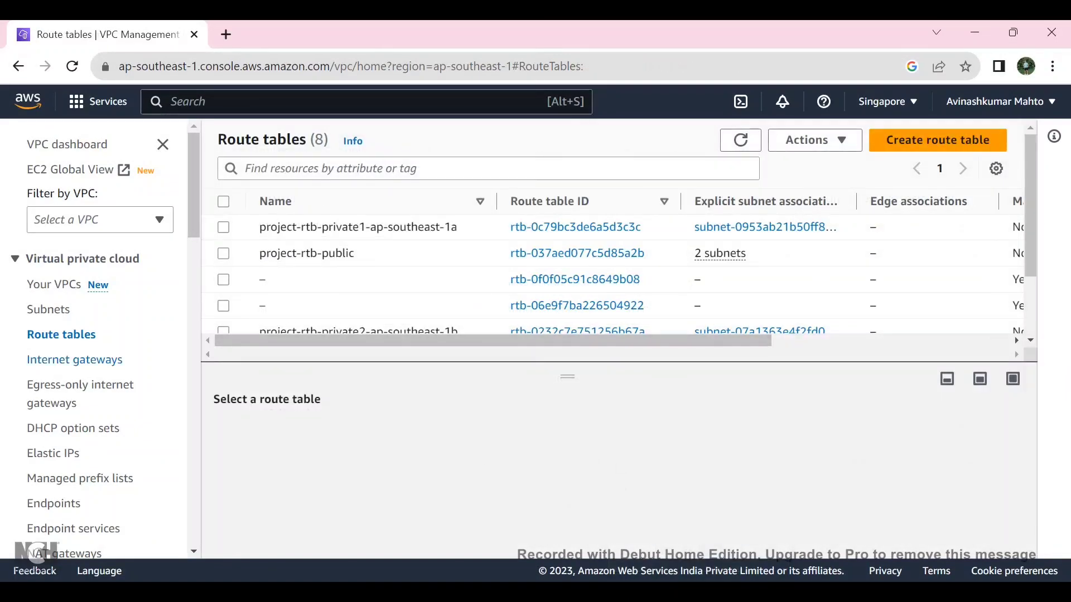
Consult the VPC.jpeg diagram in Photos and create an internet gateway named my-igw in the VPC console.
{"action": "left_click", "coordinate": [74, 359]}
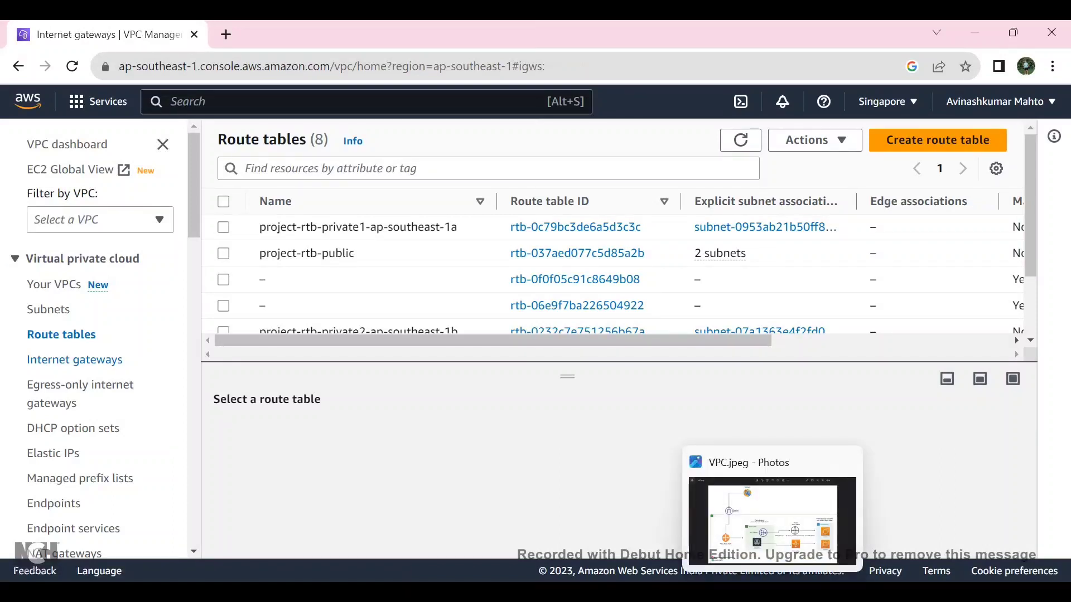
{"action": "left_click", "coordinate": [773, 593]}
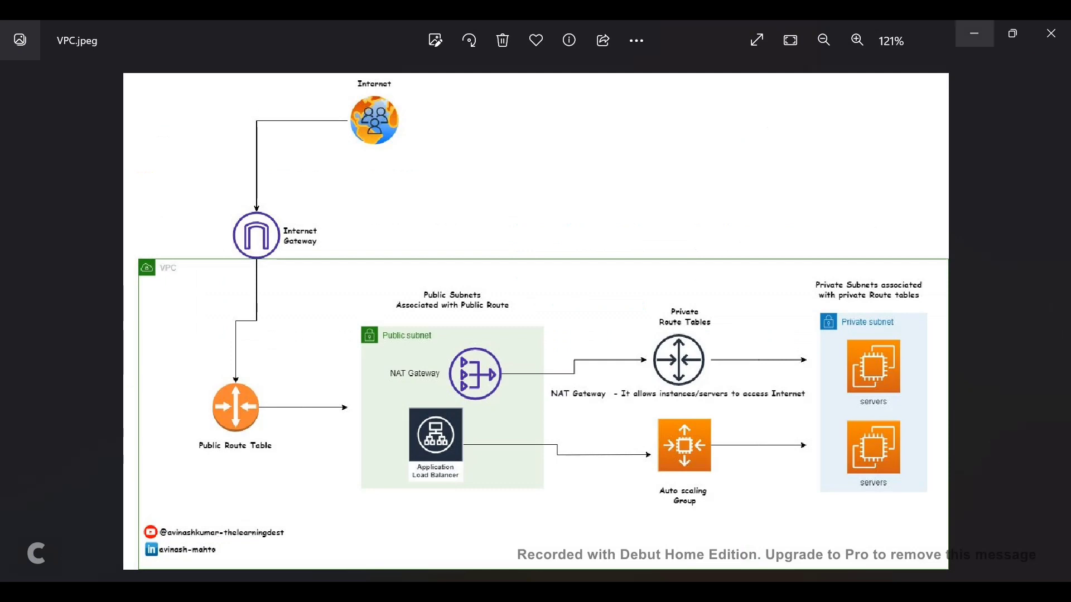
{"action": "left_click", "coordinate": [974, 33]}
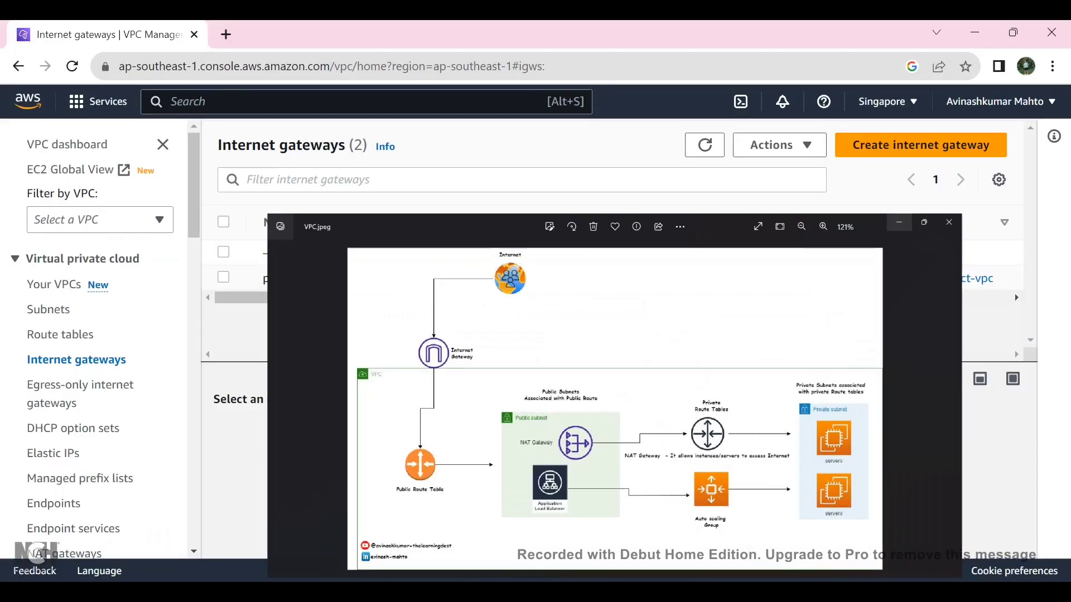
{"action": "left_click", "coordinate": [920, 145]}
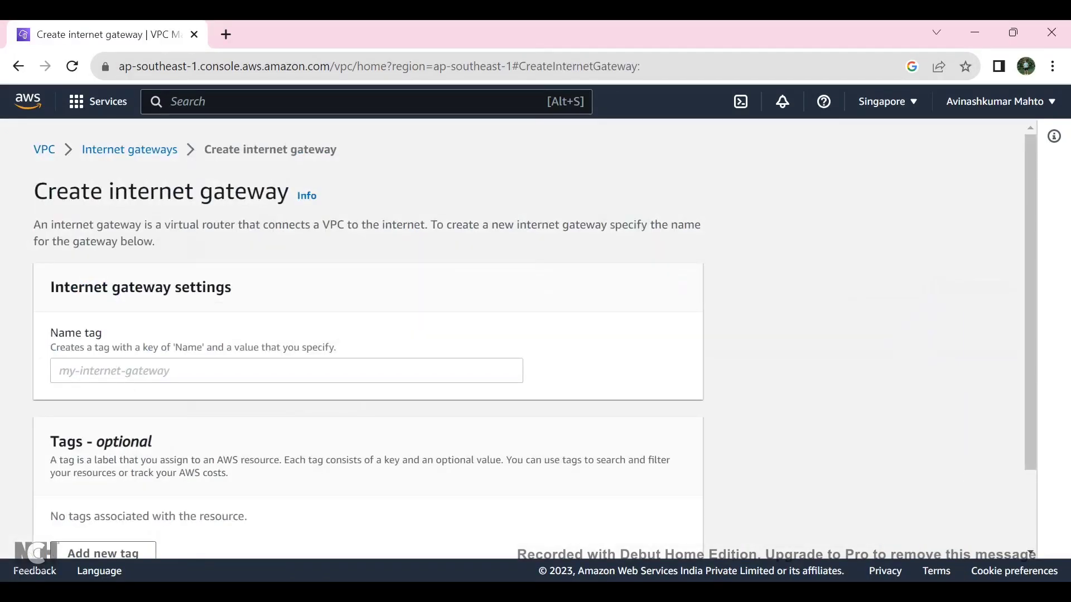
{"action": "left_click", "coordinate": [59, 371]}
{"action": "type", "text": "my"}
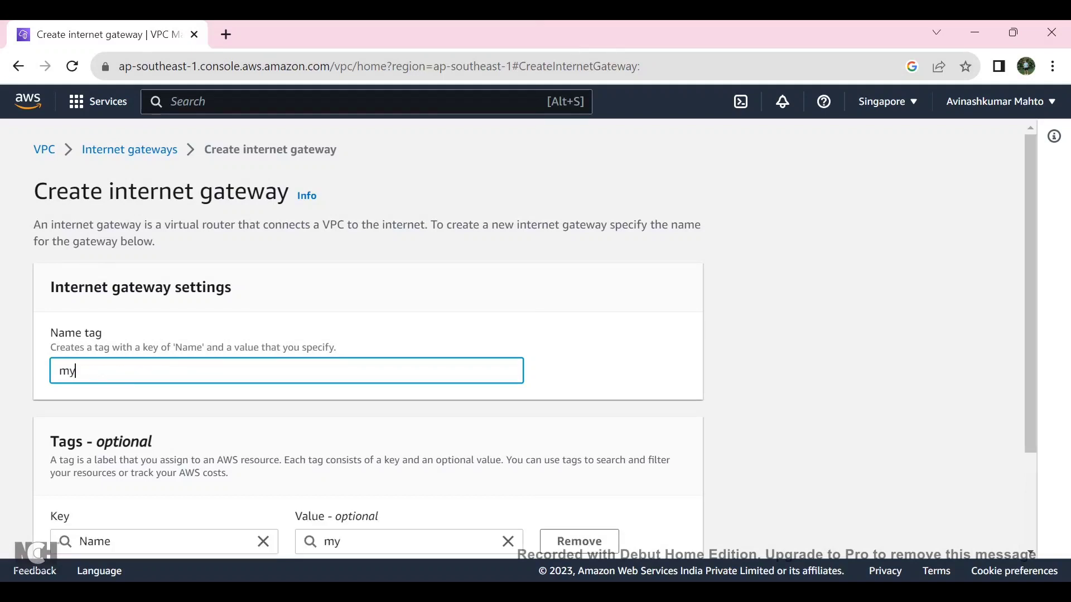
{"action": "type", "text": "-igw"}
{"action": "scroll", "coordinate": [535, 344], "scroll_direction": "down", "scroll_amount": 1}
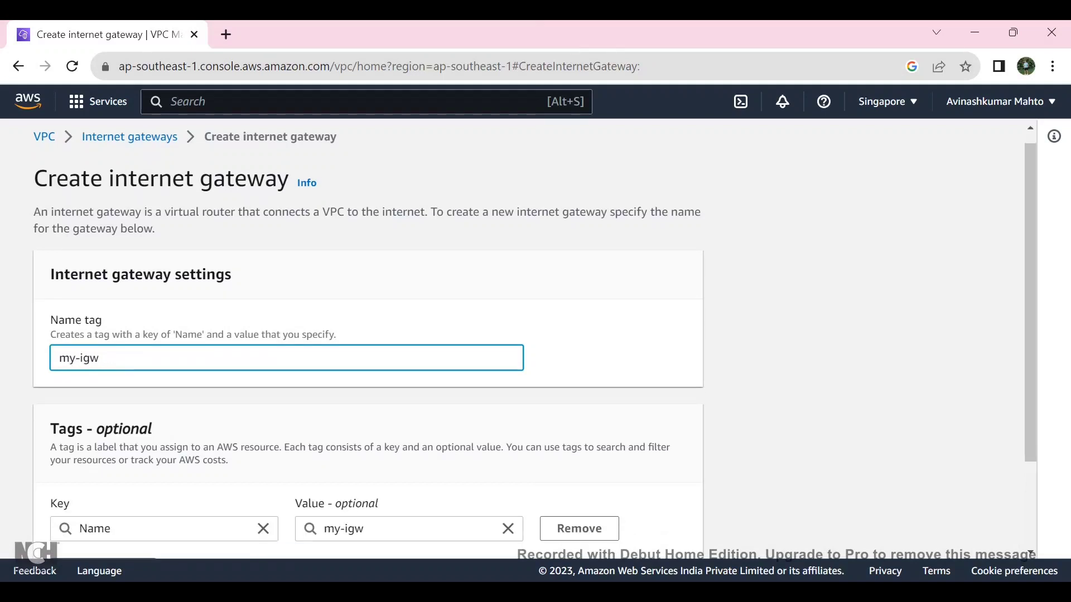
{"action": "scroll", "coordinate": [535, 344], "scroll_direction": "down", "scroll_amount": 2}
{"action": "left_click", "coordinate": [608, 530]}
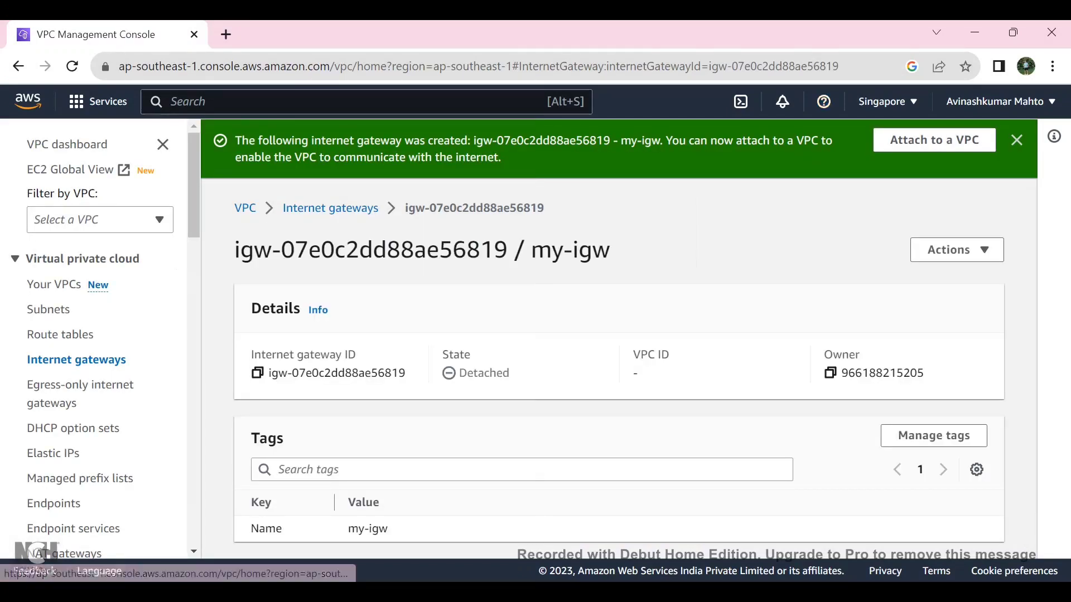
Attach the my-igw internet gateway to my-vpc.
{"action": "left_click", "coordinate": [1017, 140]}
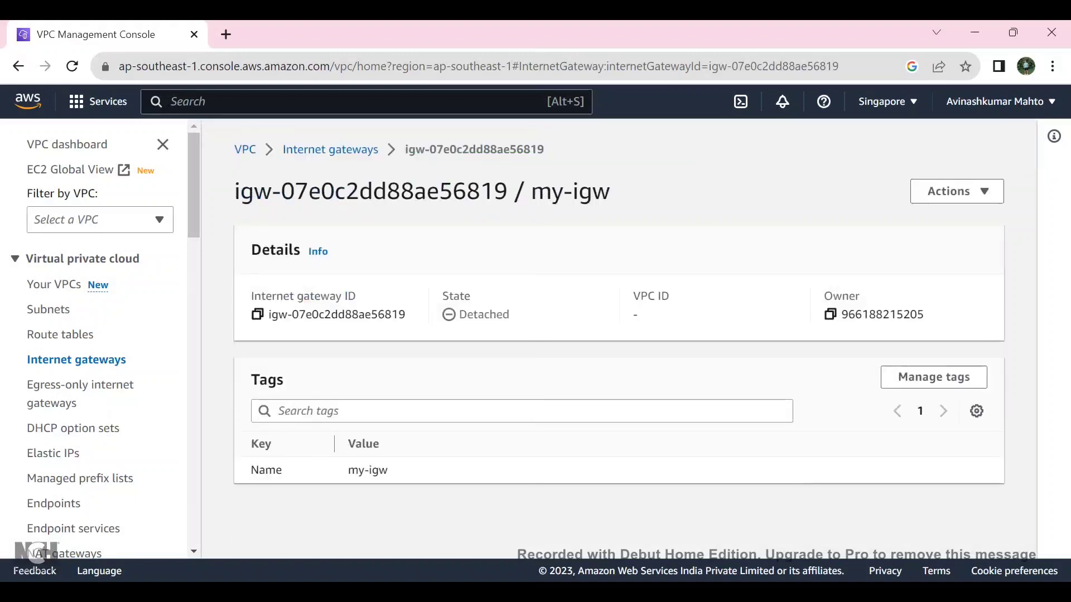
{"action": "left_click", "coordinate": [957, 191]}
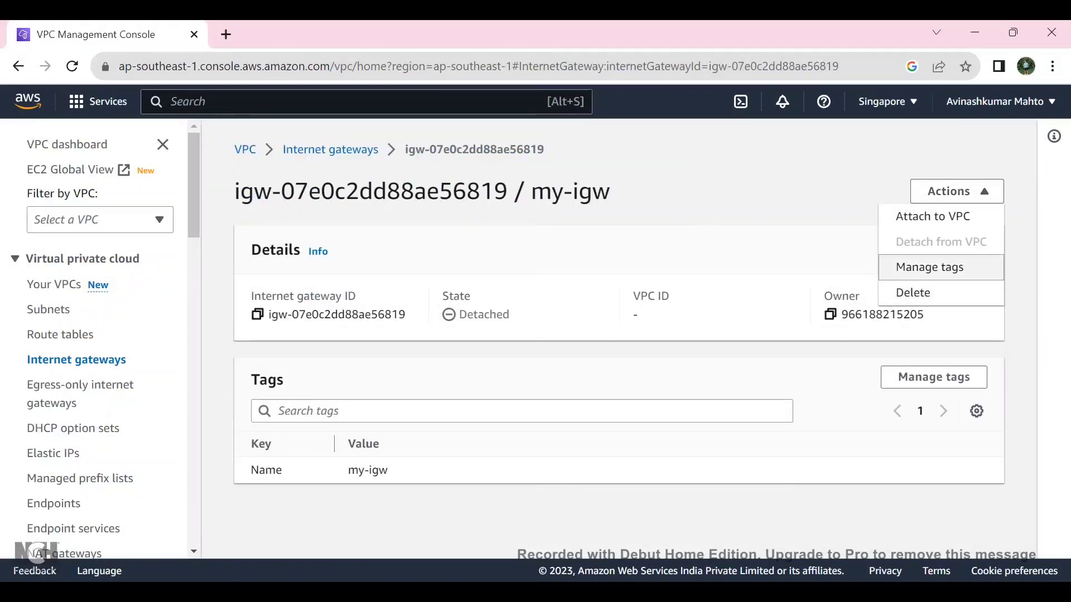
{"action": "left_click", "coordinate": [933, 216]}
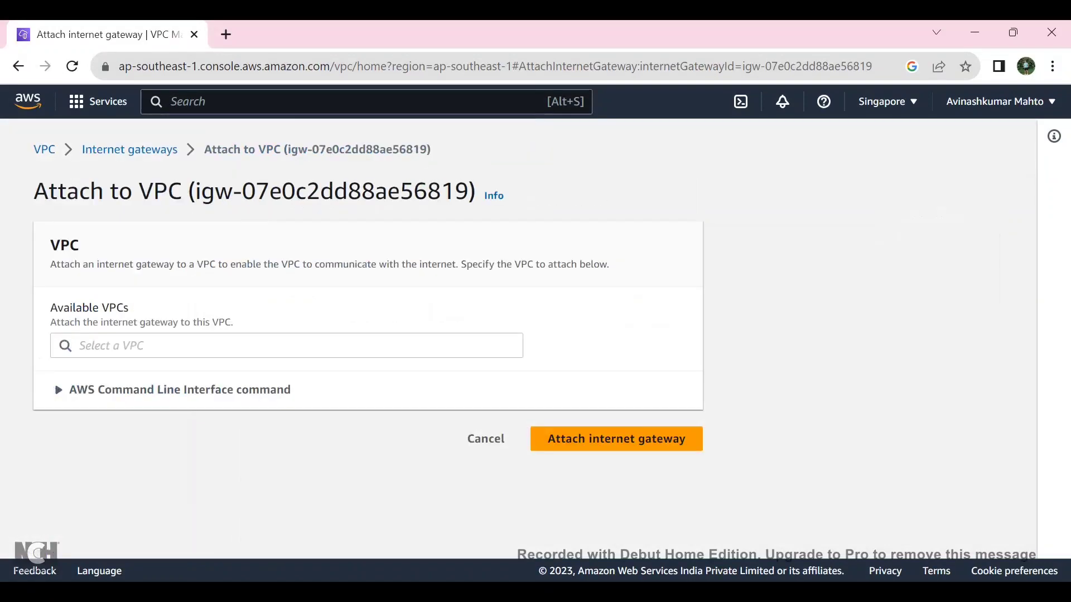
{"action": "left_click", "coordinate": [286, 345]}
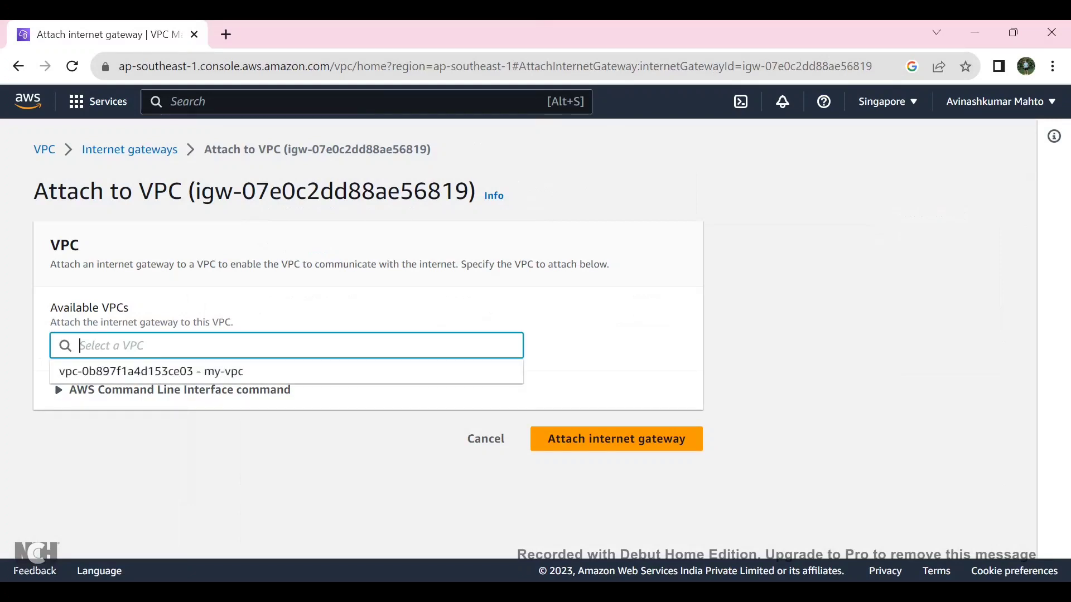
{"action": "left_click", "coordinate": [151, 370]}
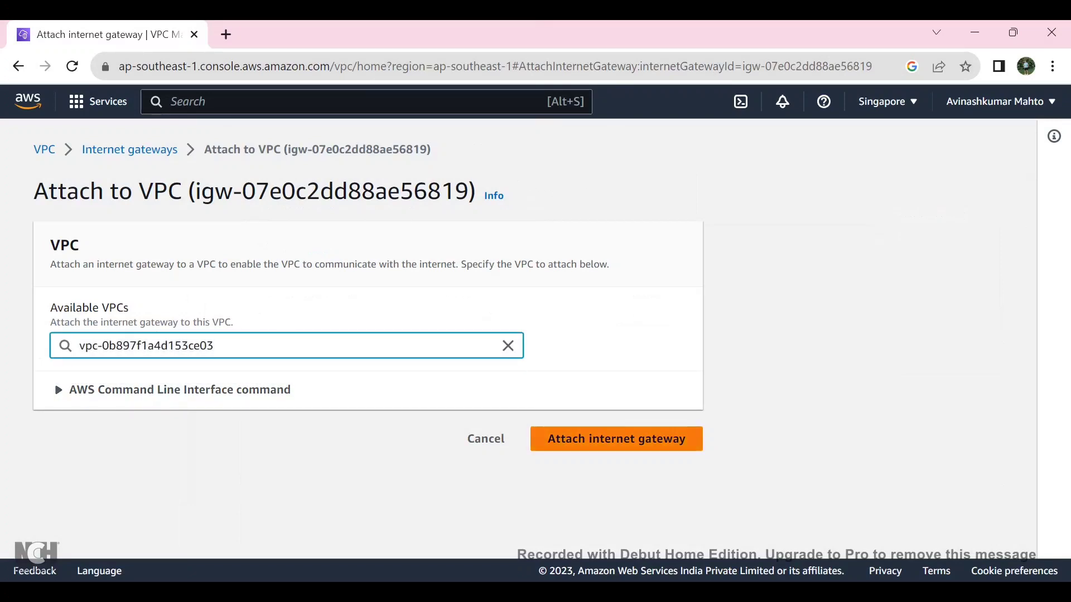
{"action": "left_click", "coordinate": [616, 439]}
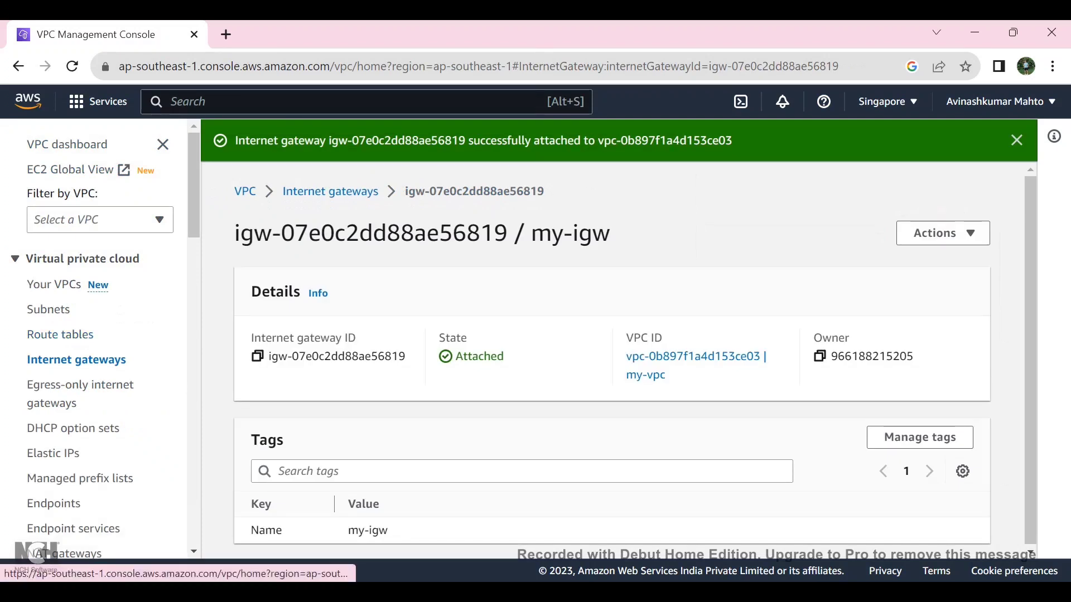
Consult the VPC.jpeg diagram in Photos and open the public-route table's routes for editing in the VPC console.
{"action": "key", "text": "alt+Tab"}
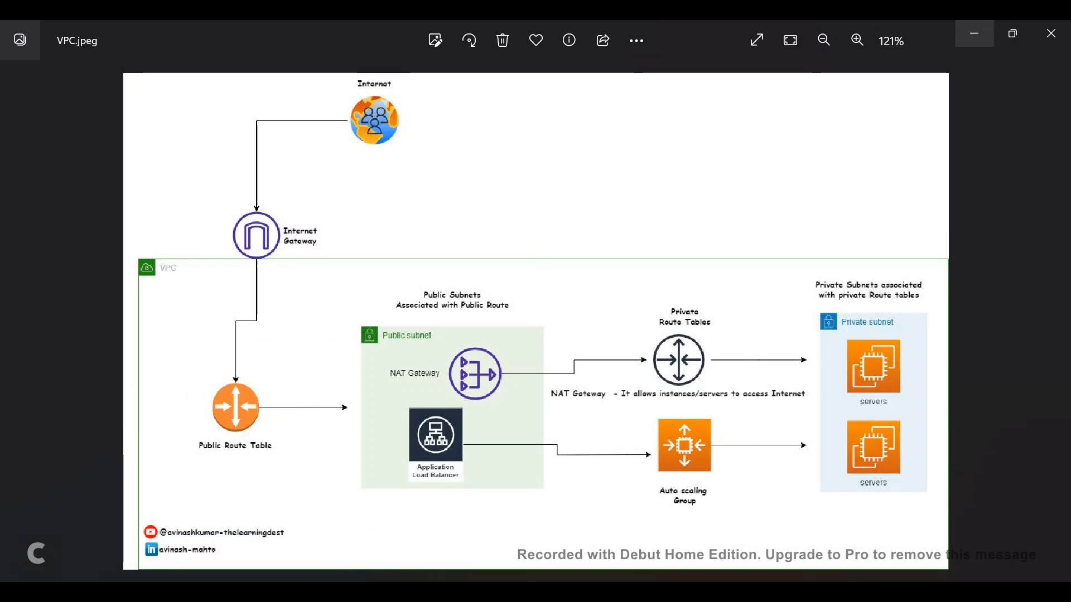
{"action": "left_click", "coordinate": [974, 34]}
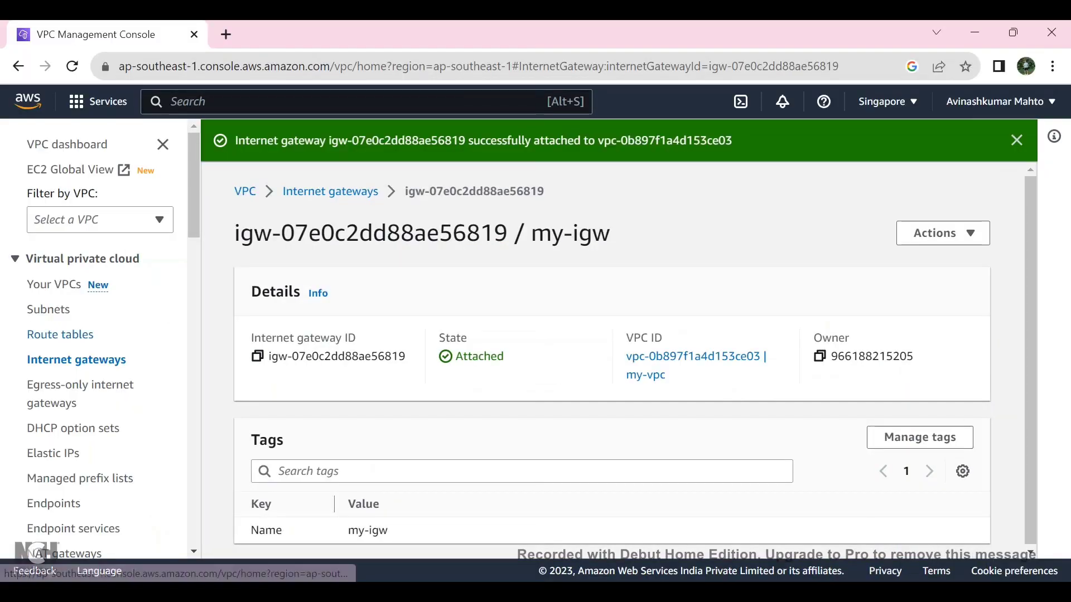
{"action": "left_click", "coordinate": [61, 334]}
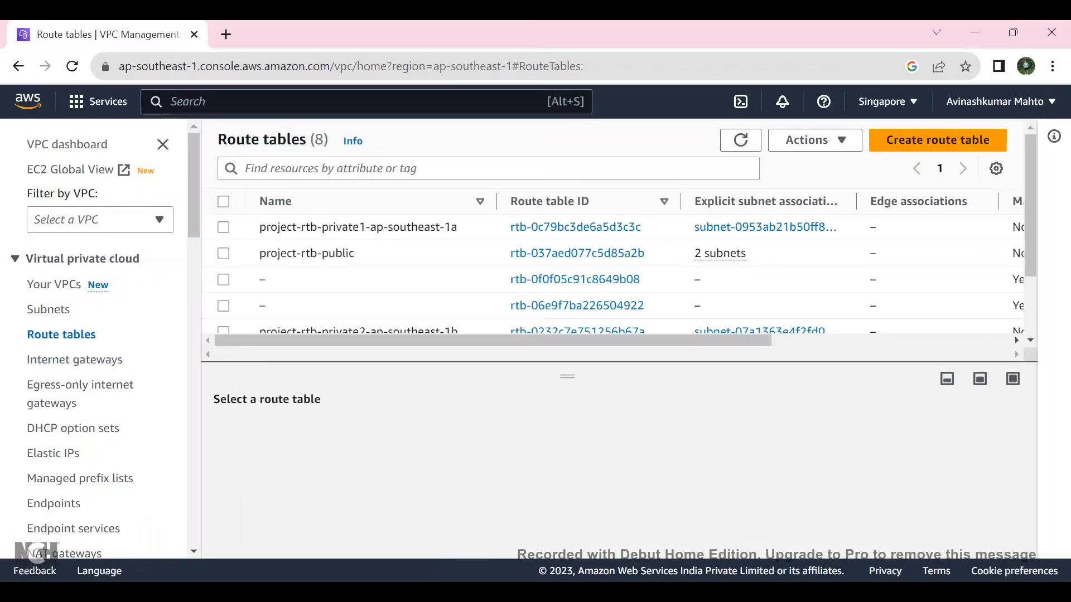
{"action": "scroll", "coordinate": [276, 268], "scroll_direction": "down", "scroll_amount": 3}
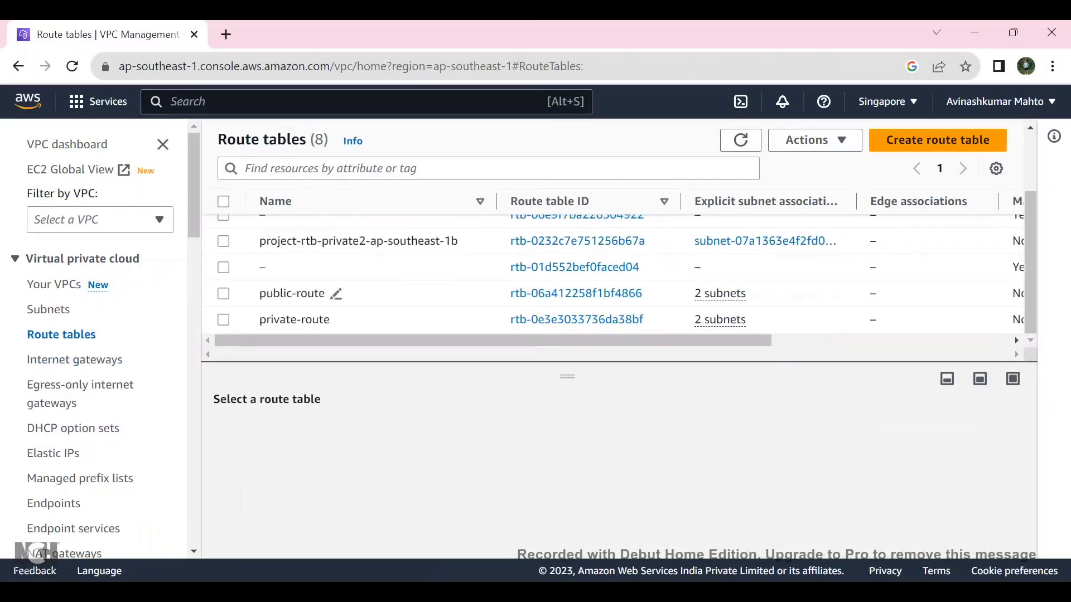
{"action": "left_click", "coordinate": [224, 293]}
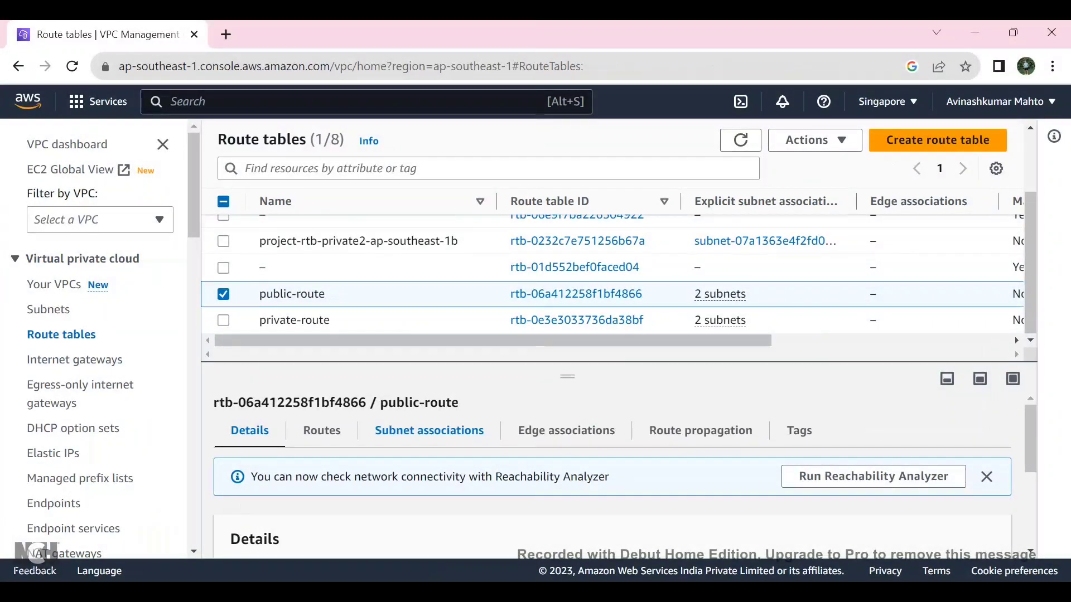
{"action": "left_click", "coordinate": [322, 430]}
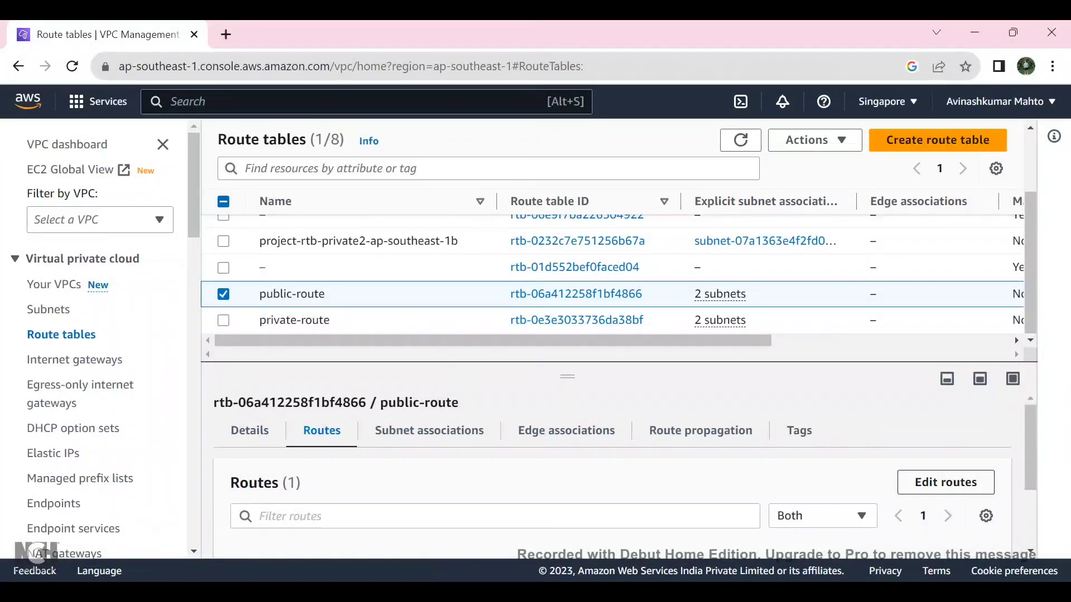
{"action": "left_click", "coordinate": [946, 482]}
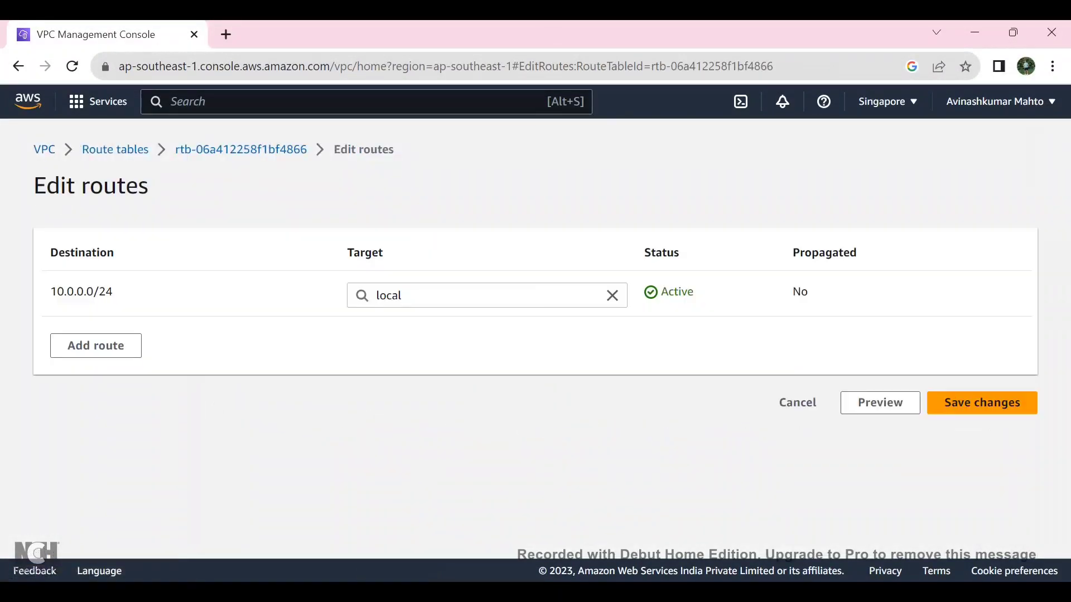
Add a route with destination 0.0.0.0/0 and target my-igw to the public-route table and save the changes.
{"action": "left_click", "coordinate": [95, 345]}
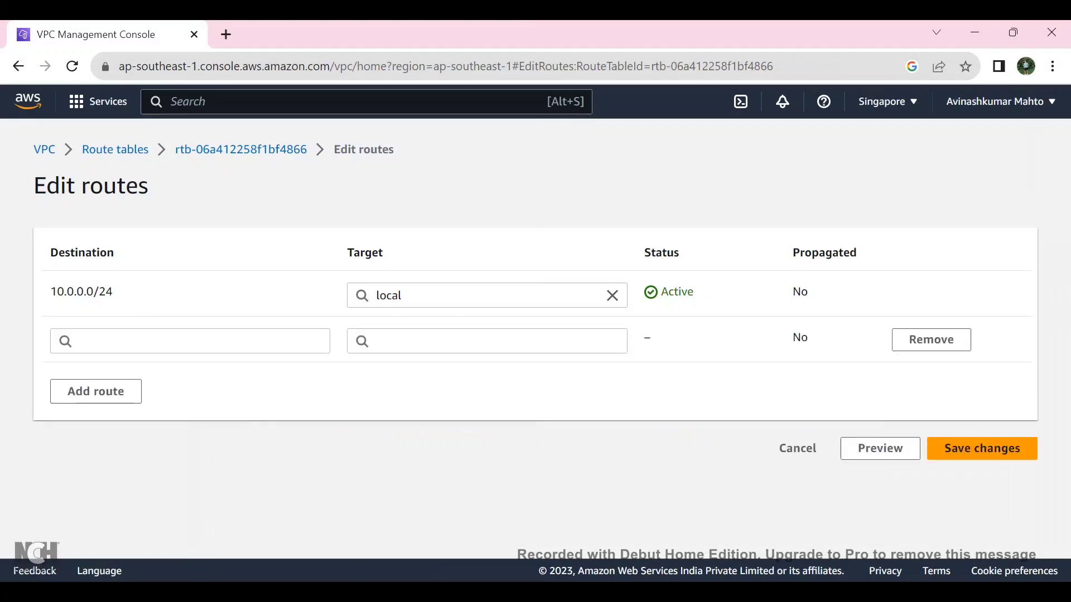
{"action": "left_click", "coordinate": [486, 341]}
{"action": "left_click", "coordinate": [402, 269]}
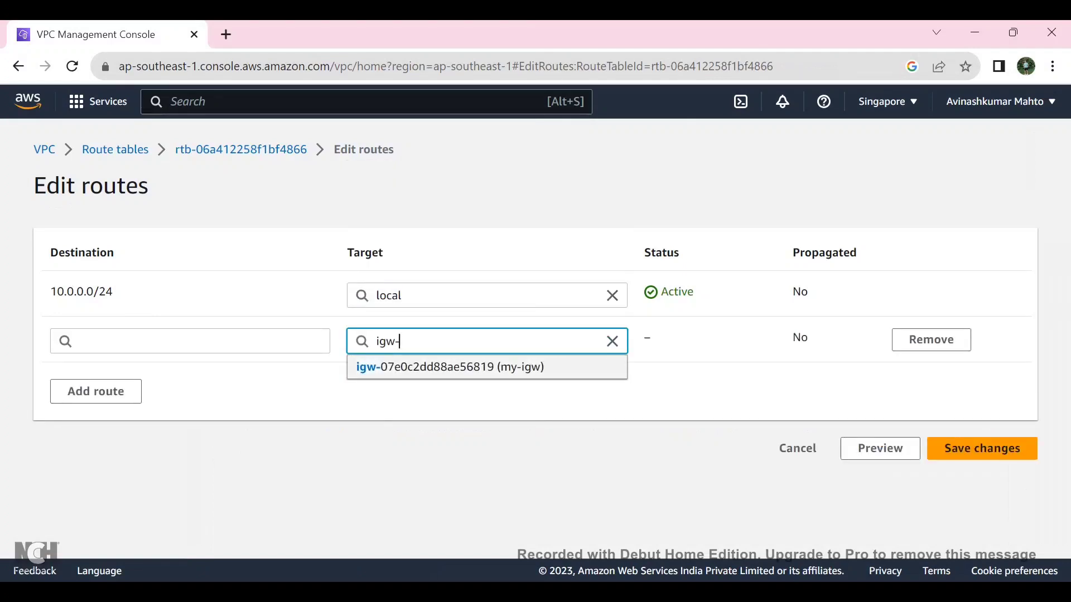
{"action": "key", "text": "Return"}
{"action": "left_click", "coordinate": [982, 448]}
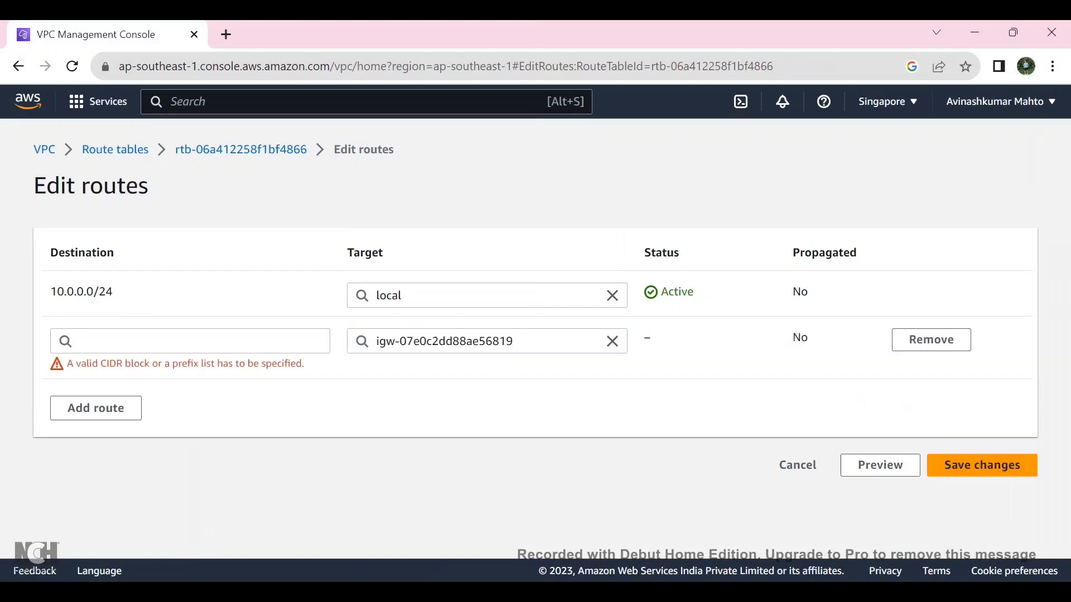
{"action": "left_click", "coordinate": [79, 340]}
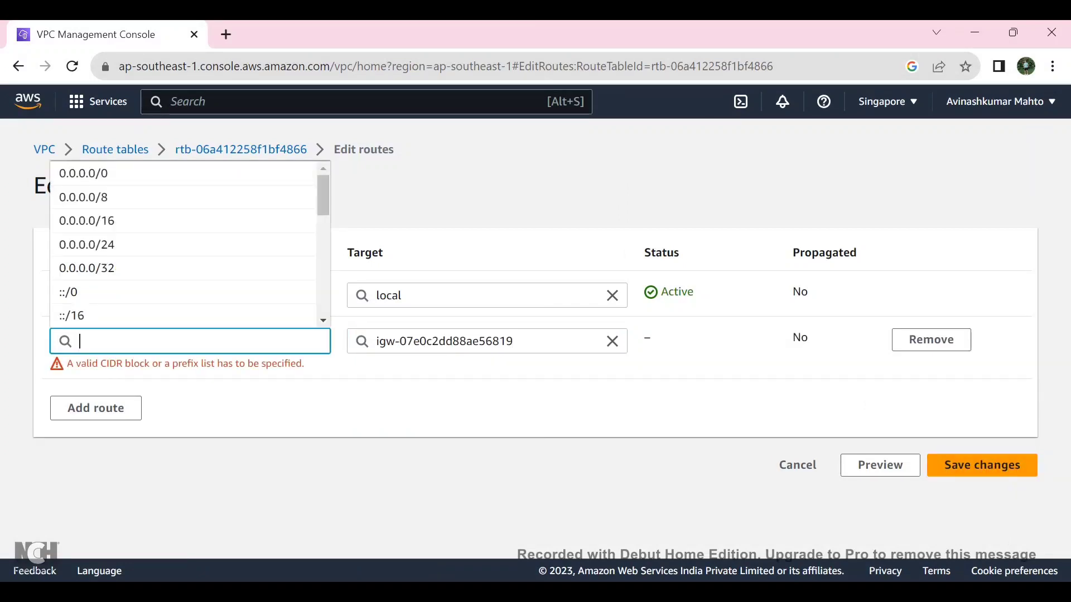
{"action": "left_click", "coordinate": [111, 173]}
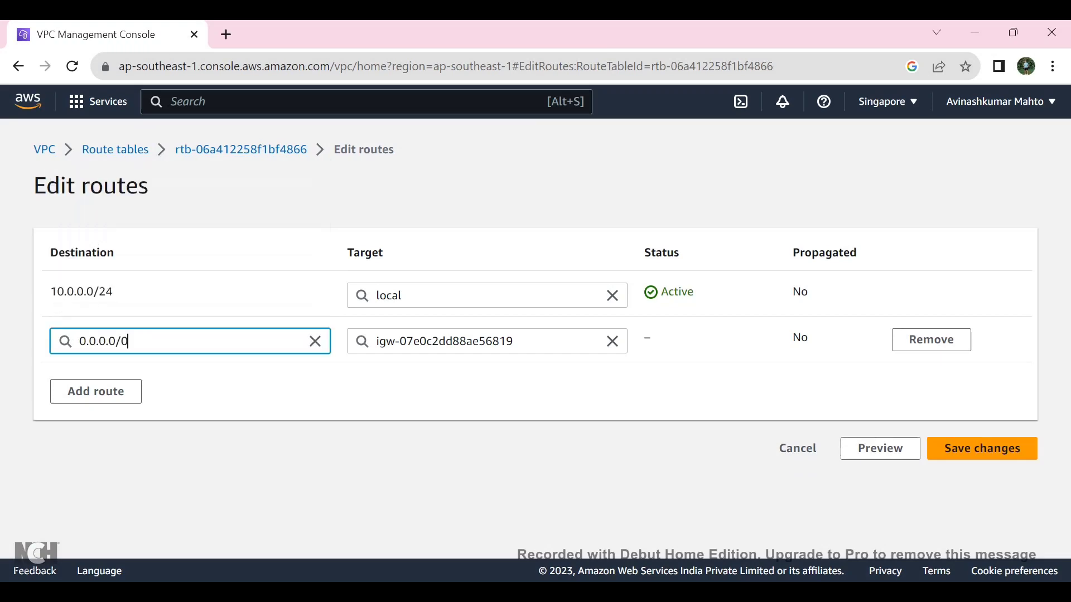
{"action": "left_click", "coordinate": [982, 449]}
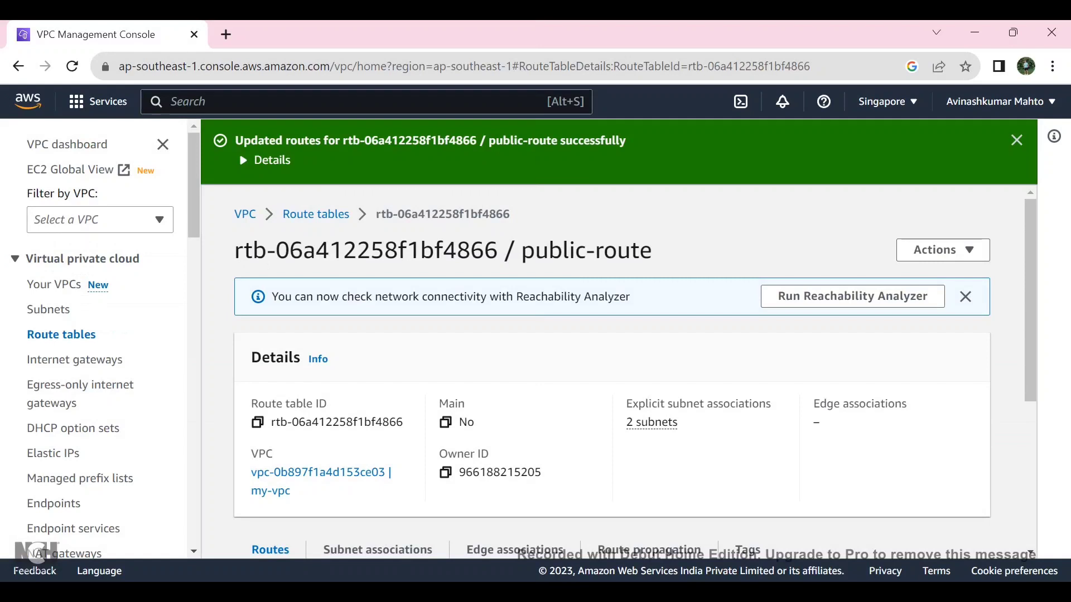
Consult the VPC.jpeg diagram in Photos and start a new NAT gateway named my-nay-gw in the VPC console.
{"action": "key", "text": "alt+Tab"}
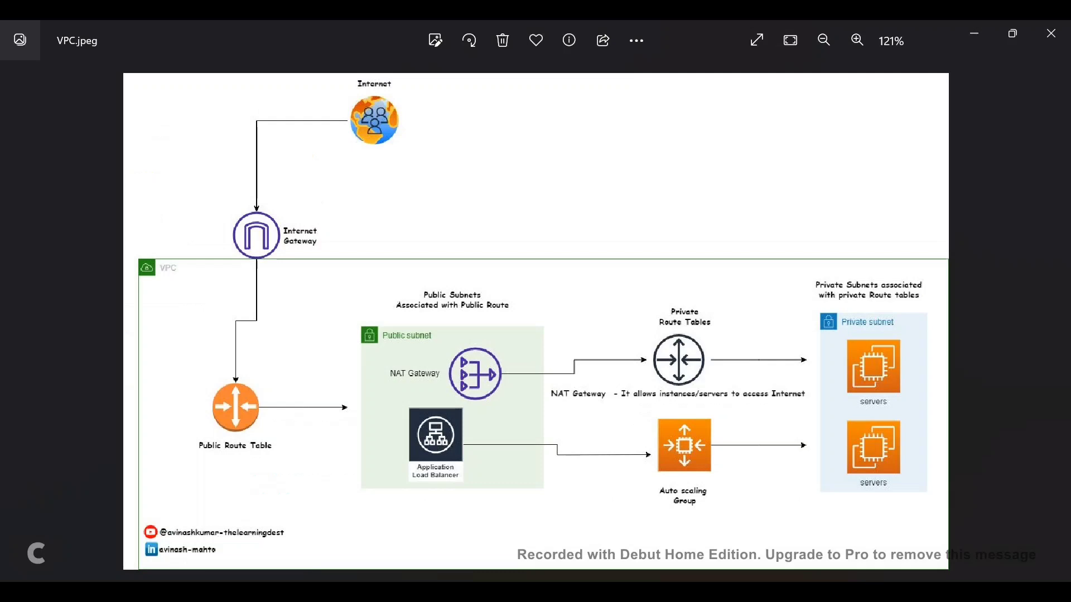
{"action": "left_click", "coordinate": [975, 33]}
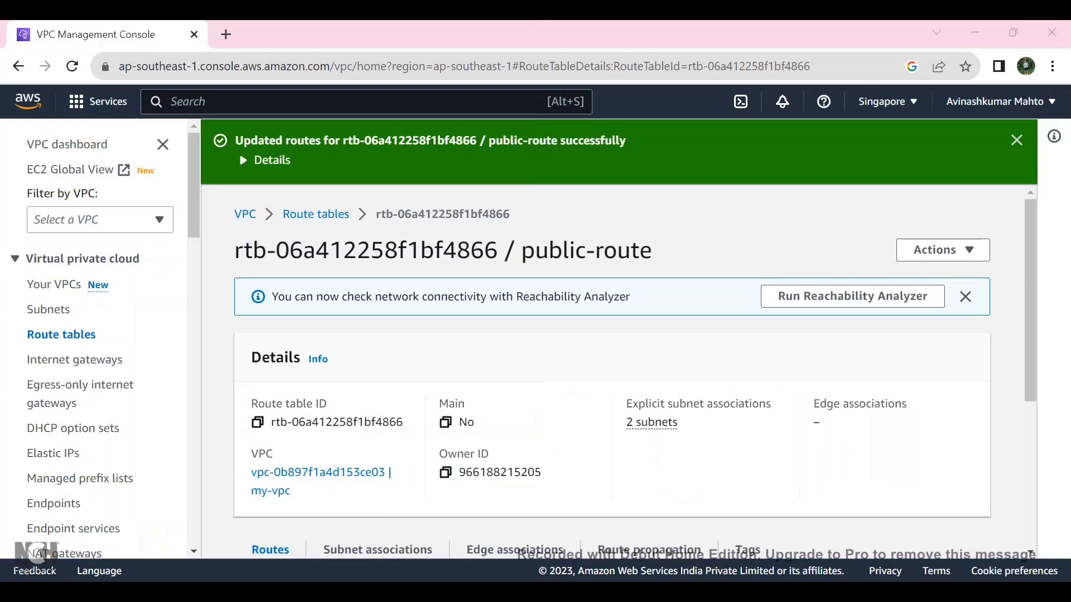
{"action": "scroll", "coordinate": [95, 335], "scroll_direction": "down", "scroll_amount": 3}
{"action": "scroll", "coordinate": [64, 303], "scroll_direction": "down", "scroll_amount": 2}
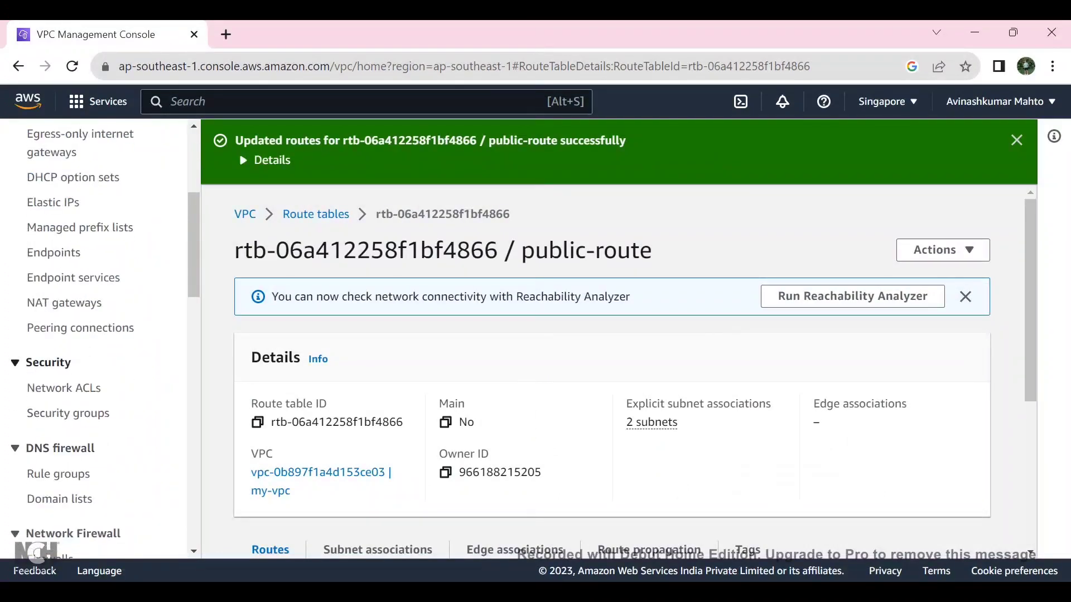
{"action": "left_click", "coordinate": [64, 303]}
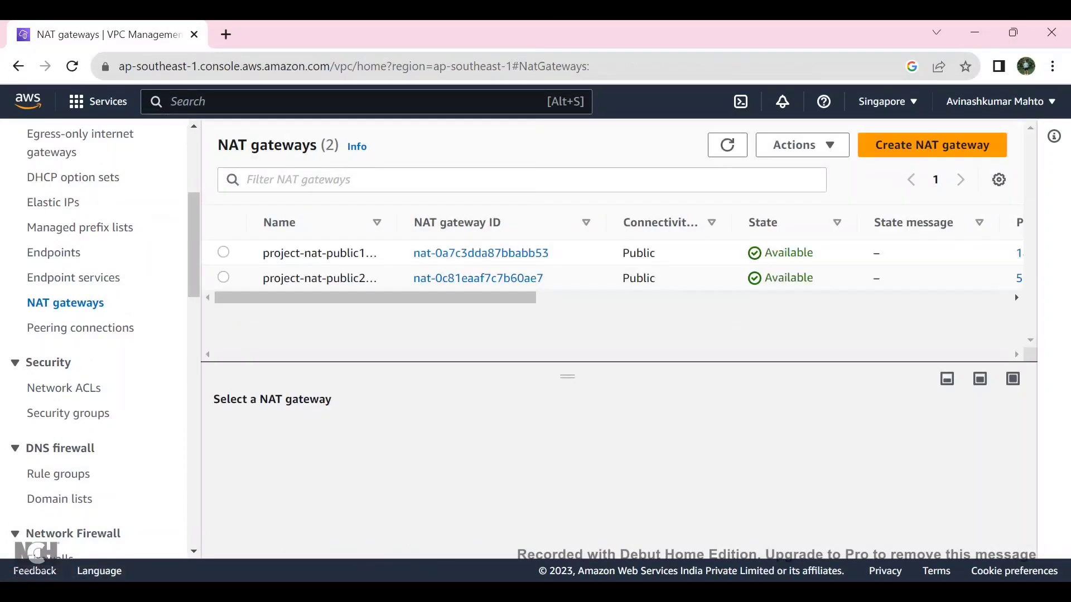
{"action": "left_click", "coordinate": [932, 145]}
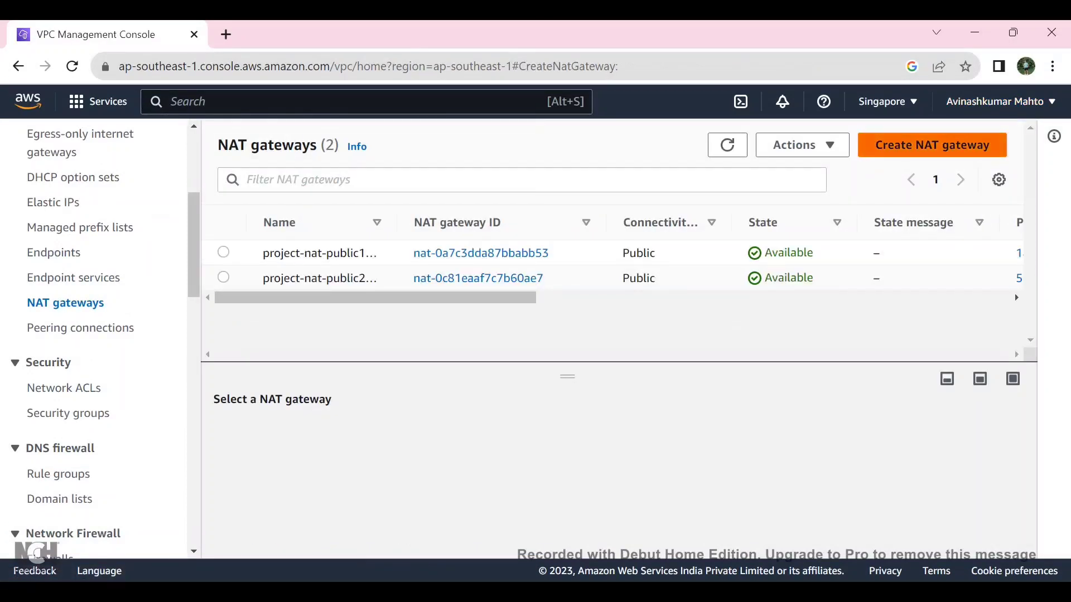
{"action": "left_click", "coordinate": [61, 371]}
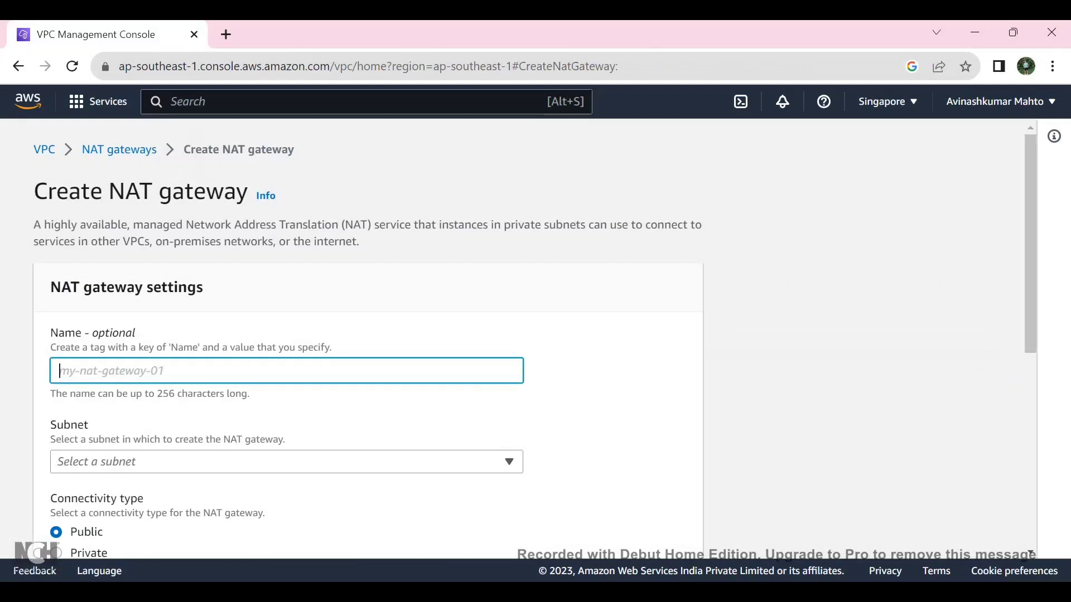
{"action": "type", "text": "my"}
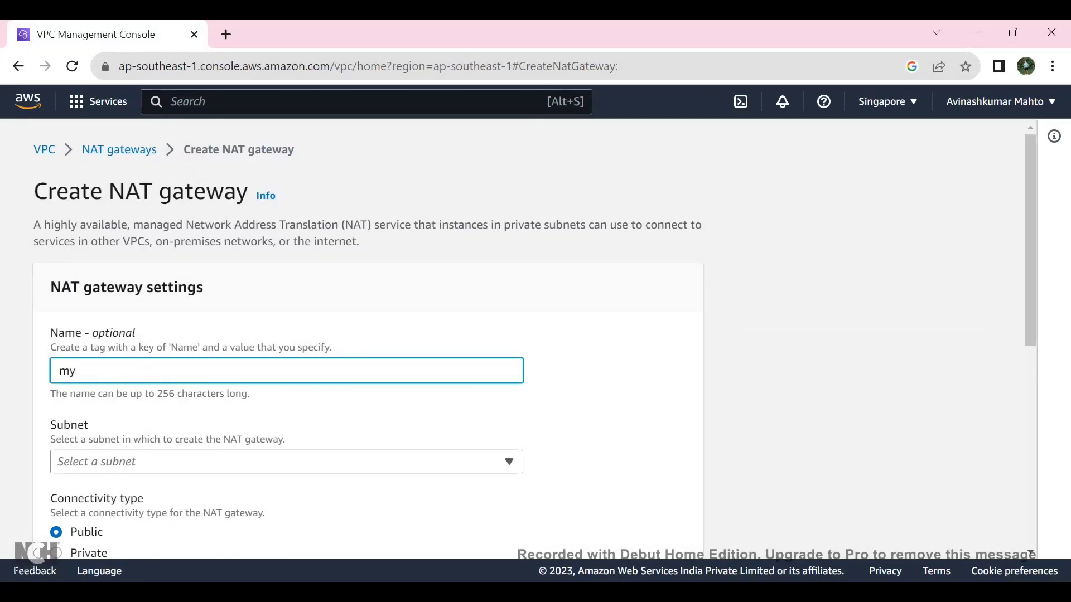
{"action": "type", "text": "-nay-gw"}
Choose public-subnet-01 as the subnet for the new NAT gateway.
{"action": "scroll", "coordinate": [369, 334], "scroll_direction": "down", "scroll_amount": 3}
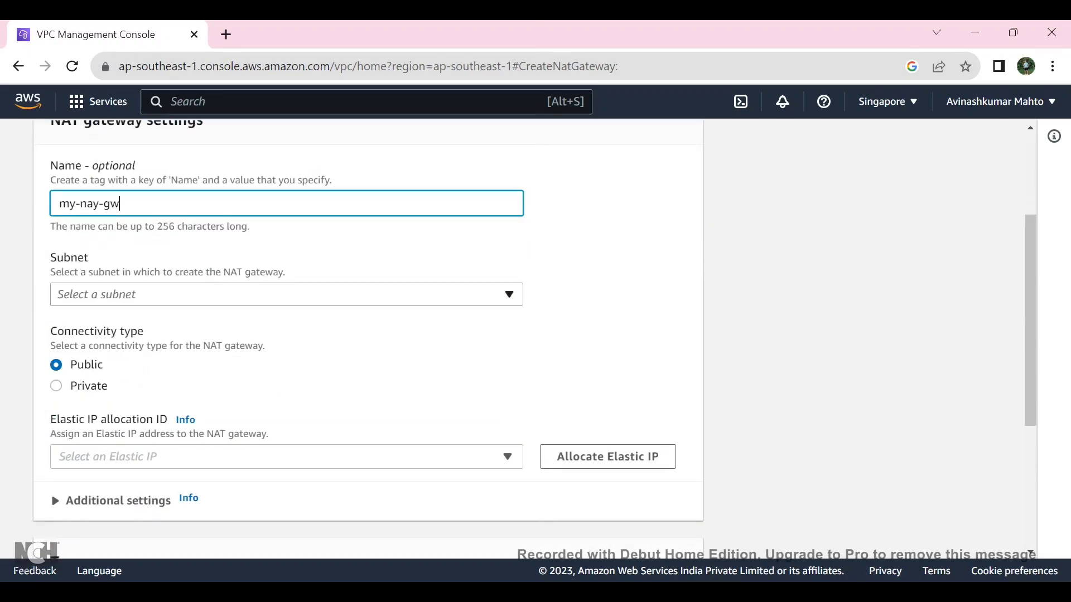
{"action": "left_click", "coordinate": [285, 294]}
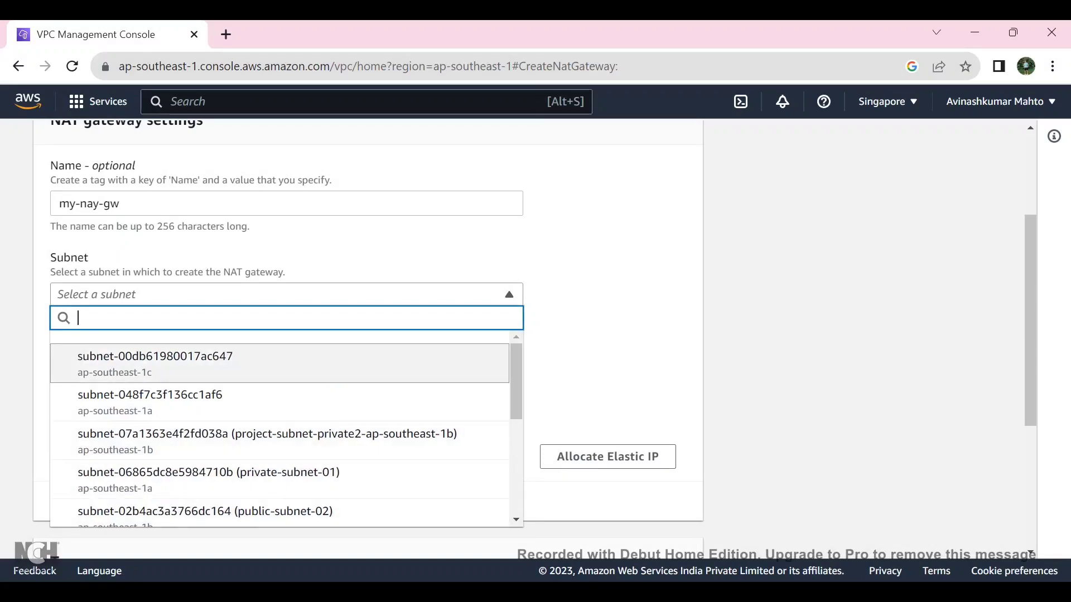
{"action": "scroll", "coordinate": [279, 395], "scroll_direction": "down", "scroll_amount": 1}
{"action": "scroll", "coordinate": [279, 428], "scroll_direction": "down", "scroll_amount": 3}
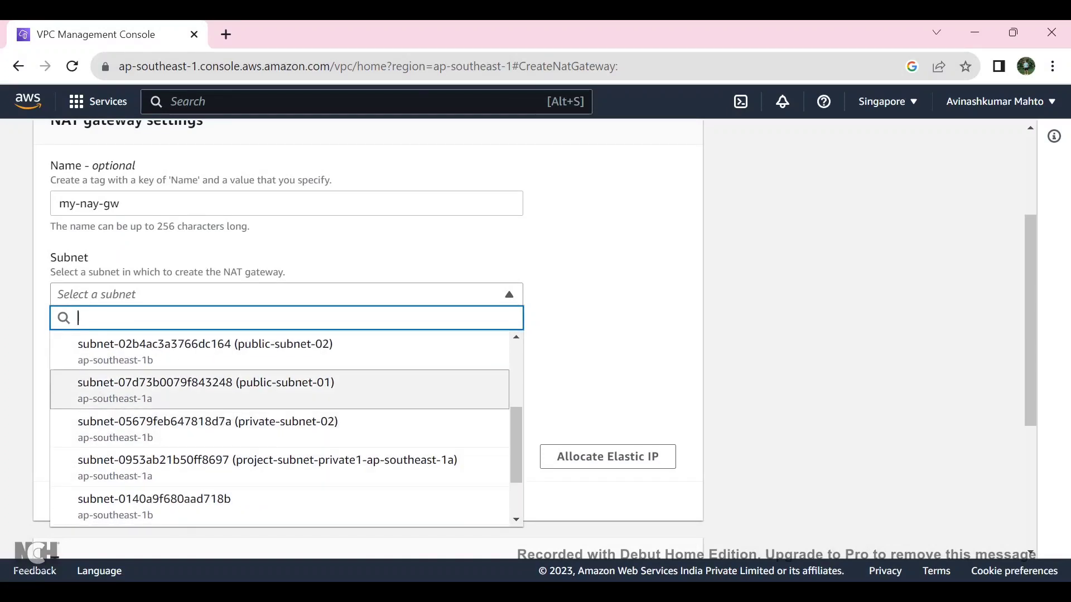
{"action": "left_click", "coordinate": [280, 390]}
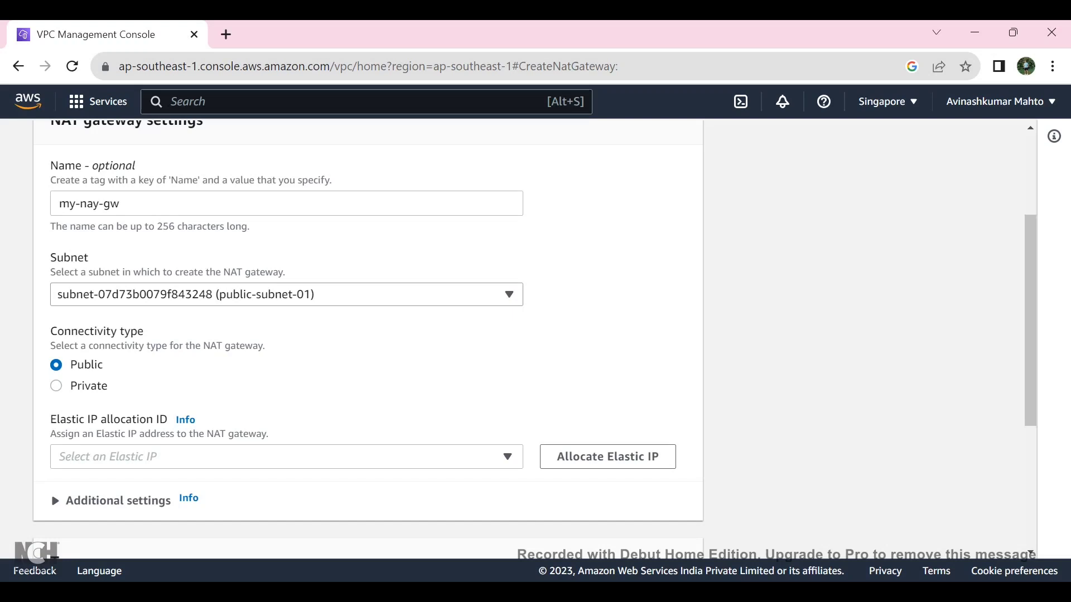
Allocate a new Elastic IP to the my-nay-gw NAT gateway and create the gateway.
{"action": "scroll", "coordinate": [368, 334], "scroll_direction": "down", "scroll_amount": 4}
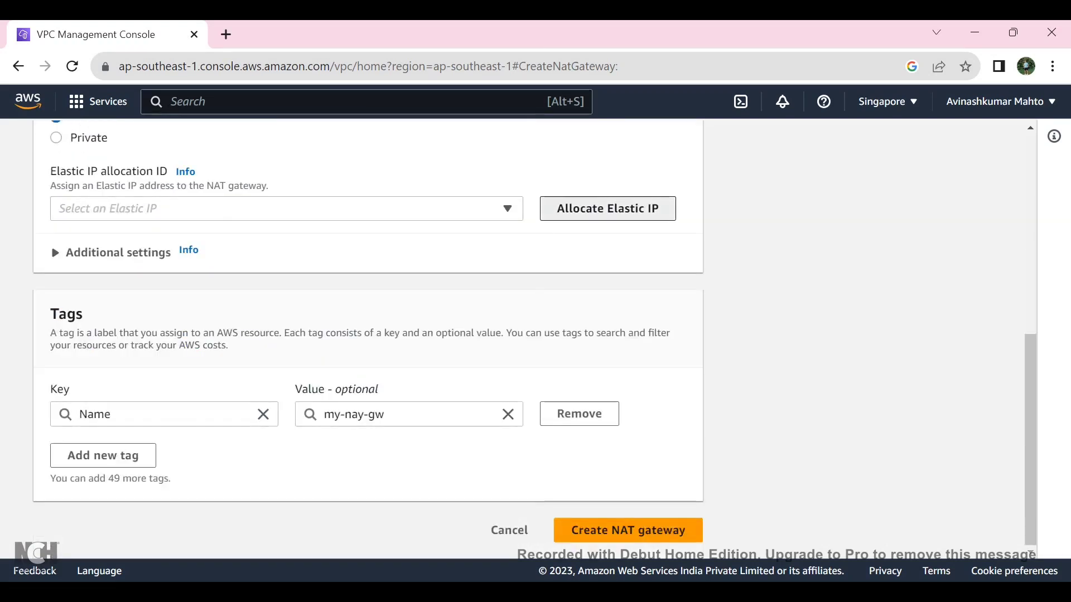
{"action": "left_click", "coordinate": [608, 208]}
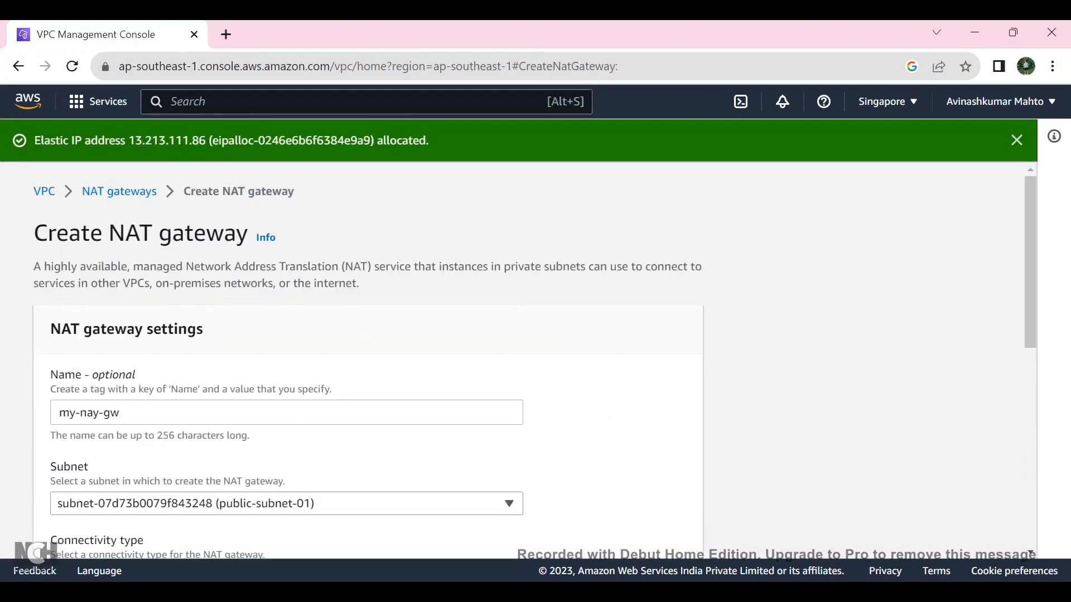
{"action": "scroll", "coordinate": [368, 334], "scroll_direction": "down", "scroll_amount": 7}
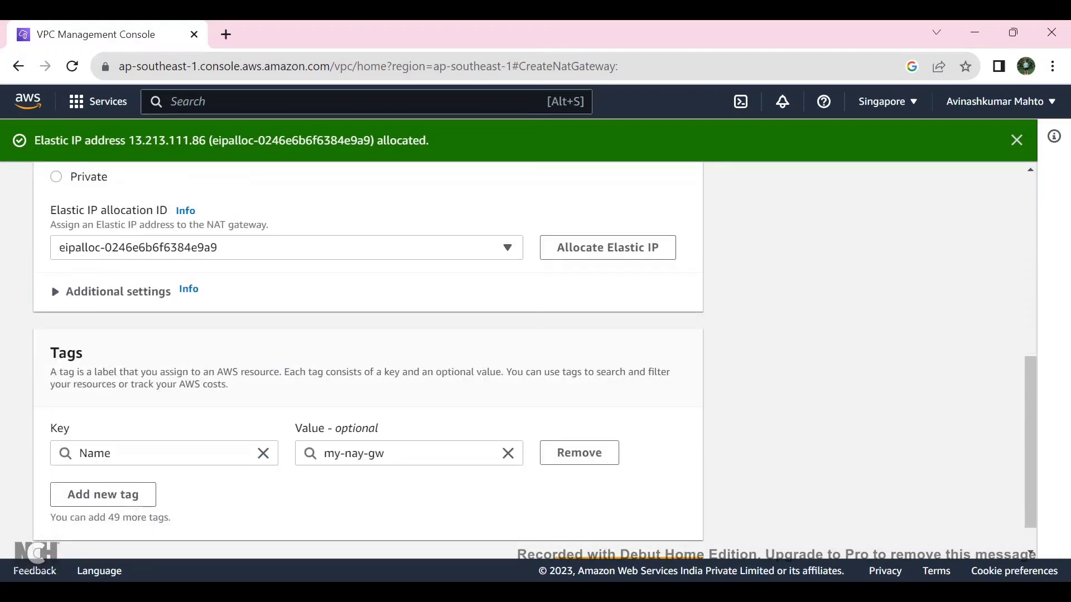
{"action": "scroll", "coordinate": [368, 335], "scroll_direction": "down", "scroll_amount": 1}
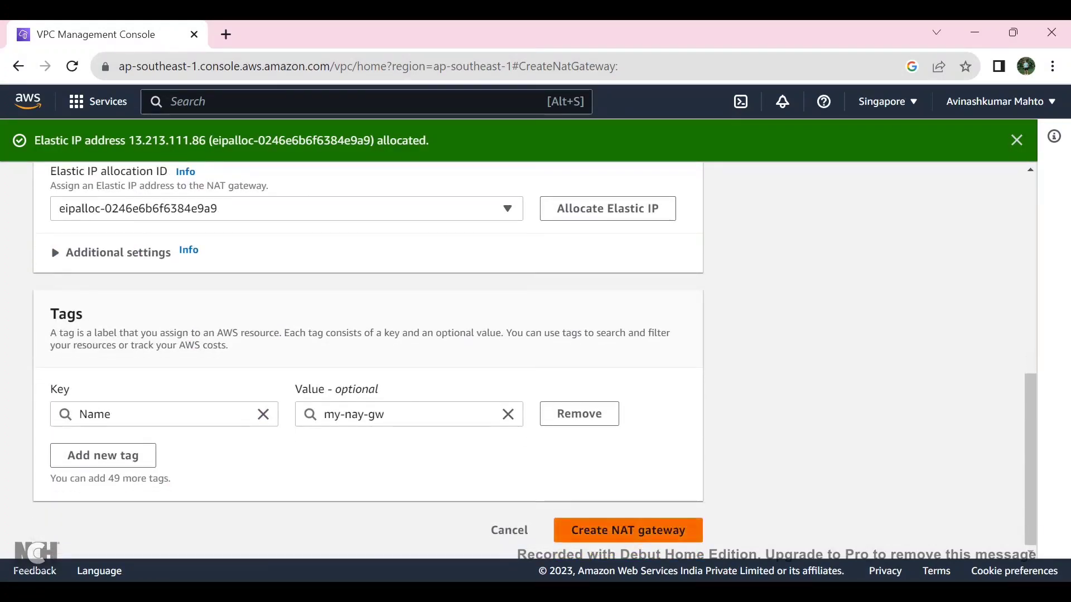
{"action": "left_click", "coordinate": [628, 530]}
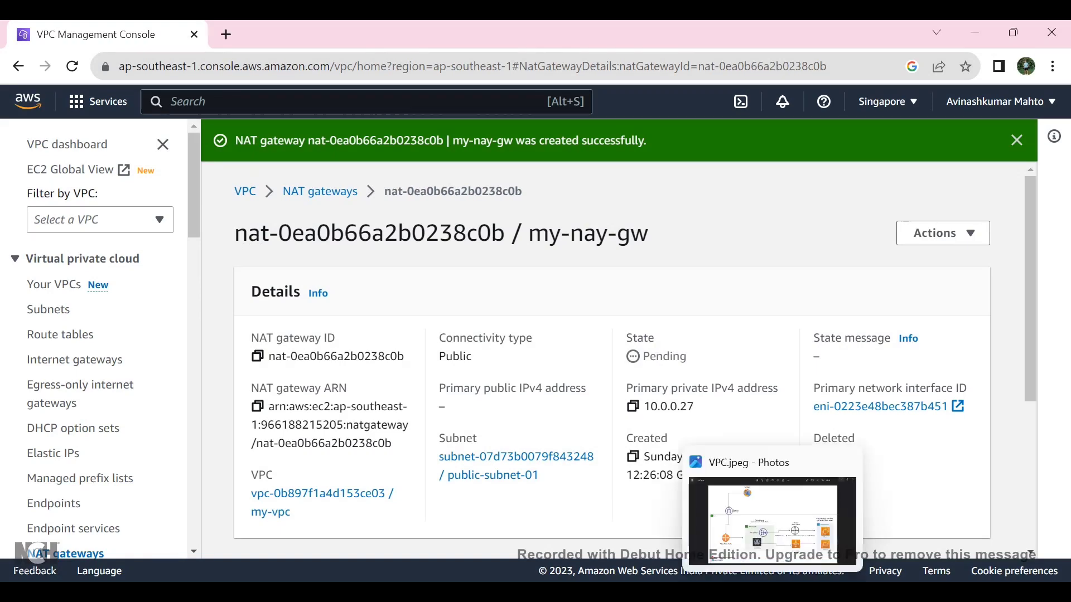
Consult the VPC.jpeg diagram in Photos and open the private-route table's routes for editing in the VPC console.
{"action": "left_click", "coordinate": [773, 593]}
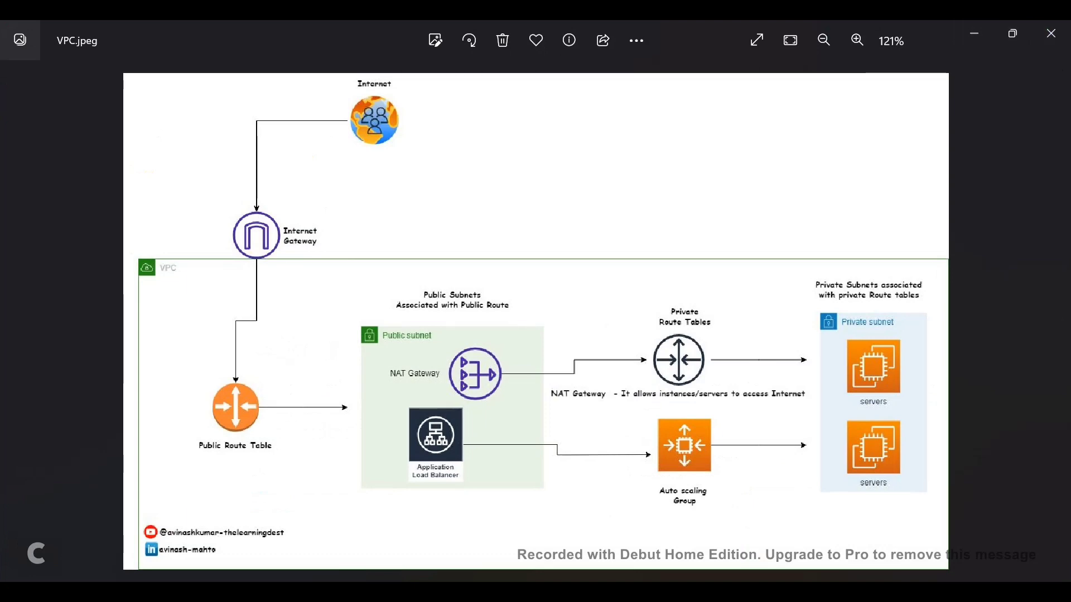
{"action": "left_click", "coordinate": [975, 33]}
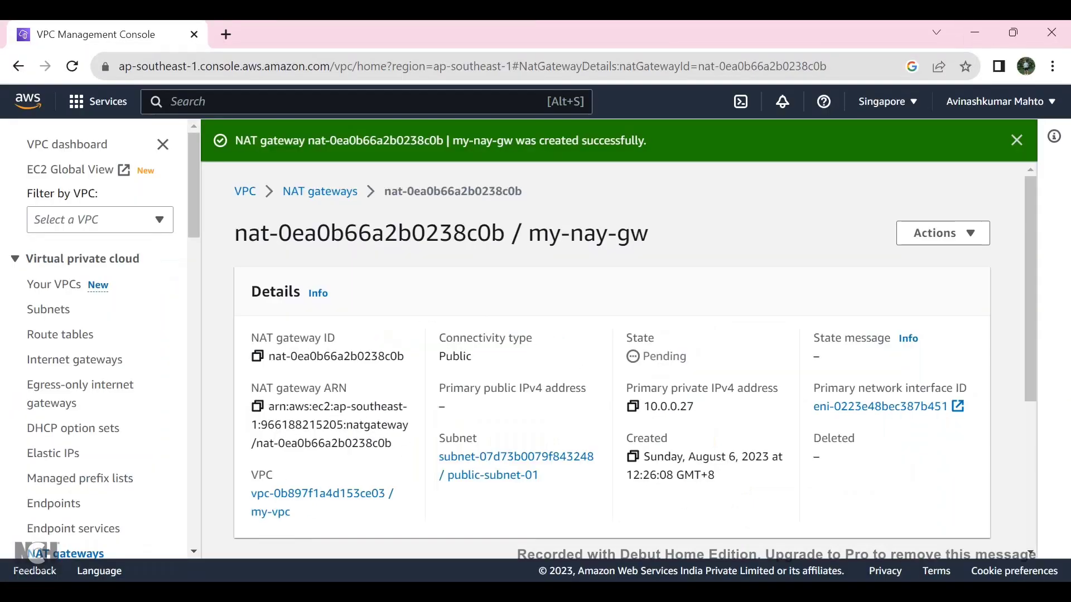
{"action": "left_click", "coordinate": [60, 334]}
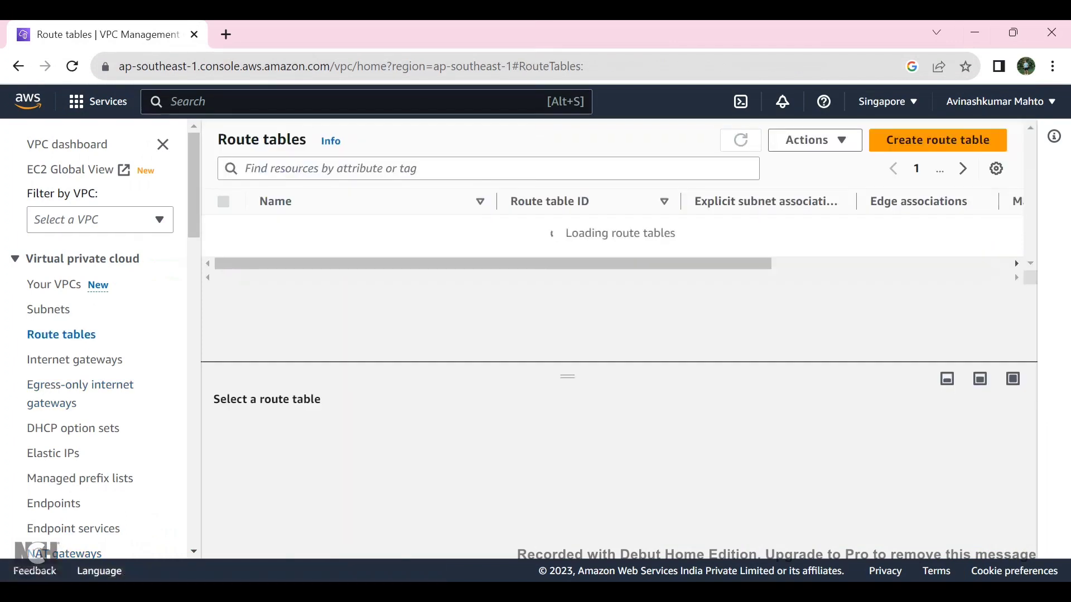
{"action": "scroll", "coordinate": [613, 274], "scroll_direction": "down", "scroll_amount": 2}
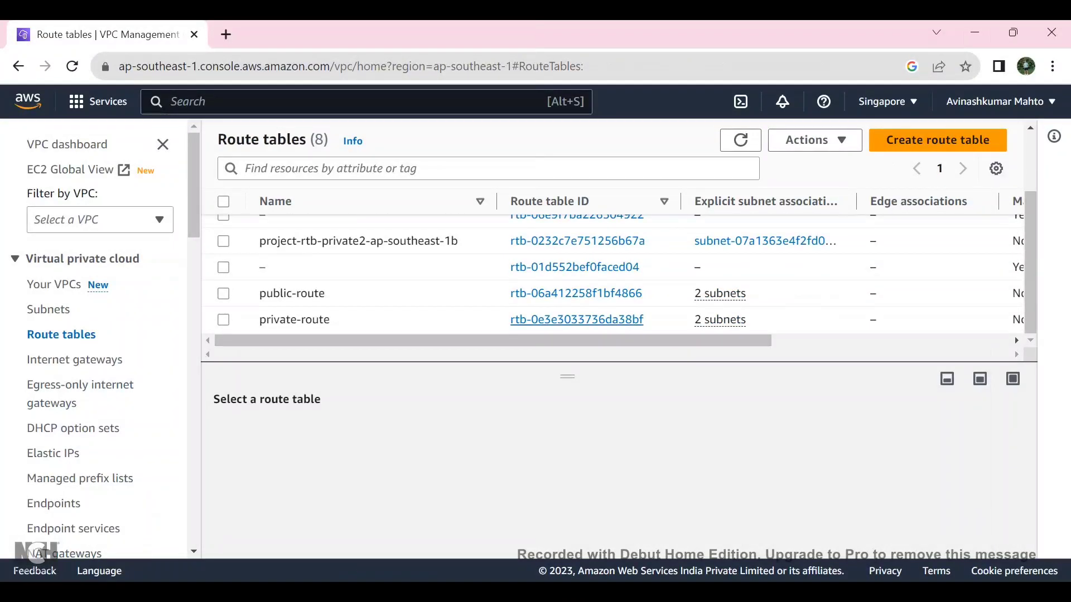
{"action": "left_click", "coordinate": [576, 319]}
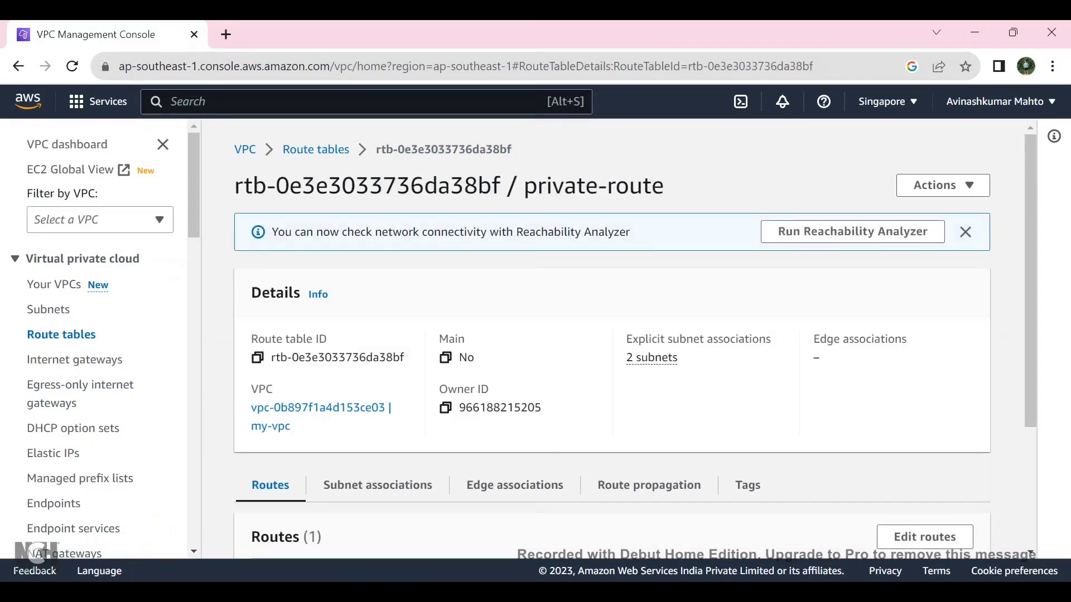
{"action": "scroll", "coordinate": [515, 308], "scroll_direction": "down", "scroll_amount": 3}
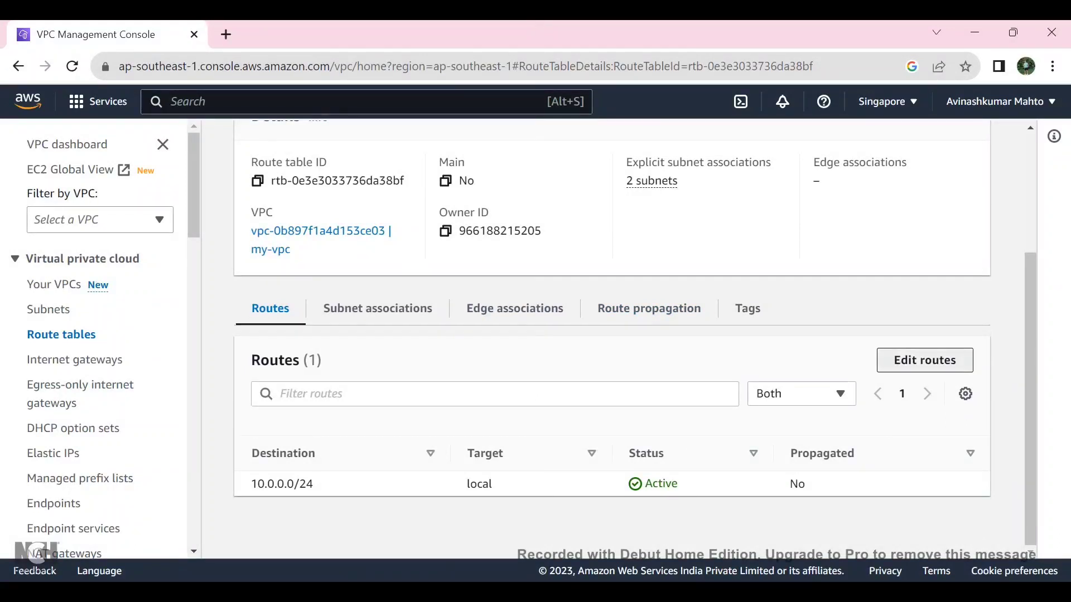
{"action": "left_click", "coordinate": [924, 360]}
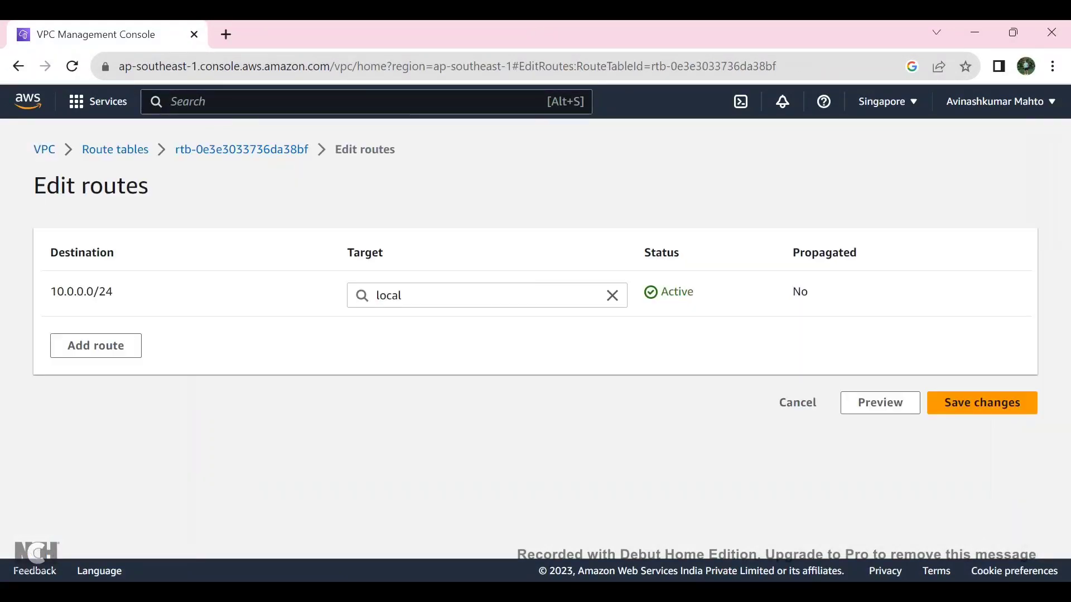
Add a route with destination 0.0.0.0/0 and the my-nay-gw NAT gateway as target to the private-route table and save the changes.
{"action": "left_click", "coordinate": [95, 345]}
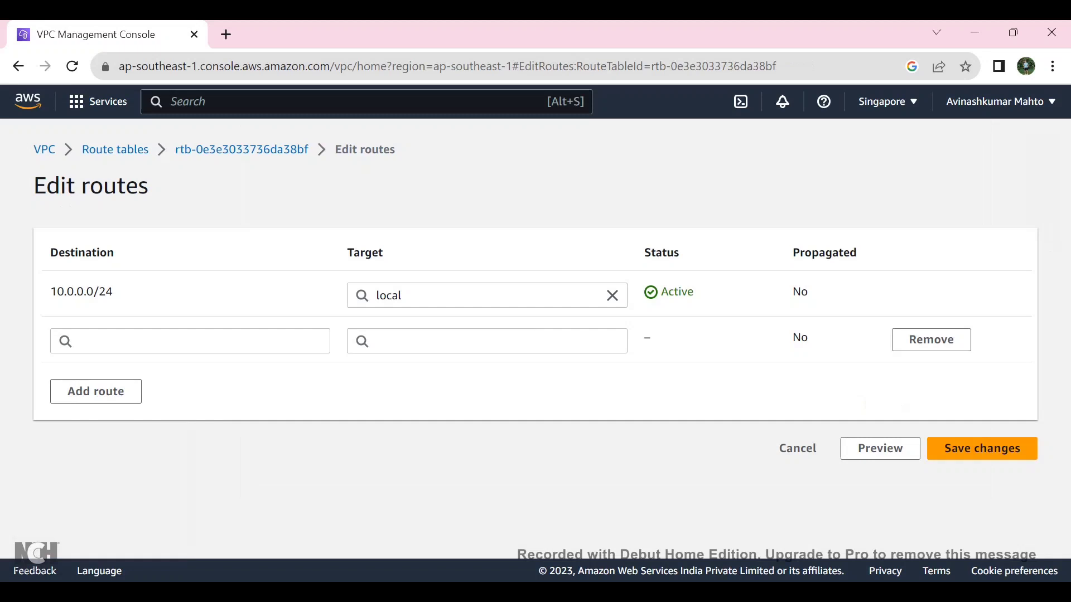
{"action": "left_click", "coordinate": [487, 341]}
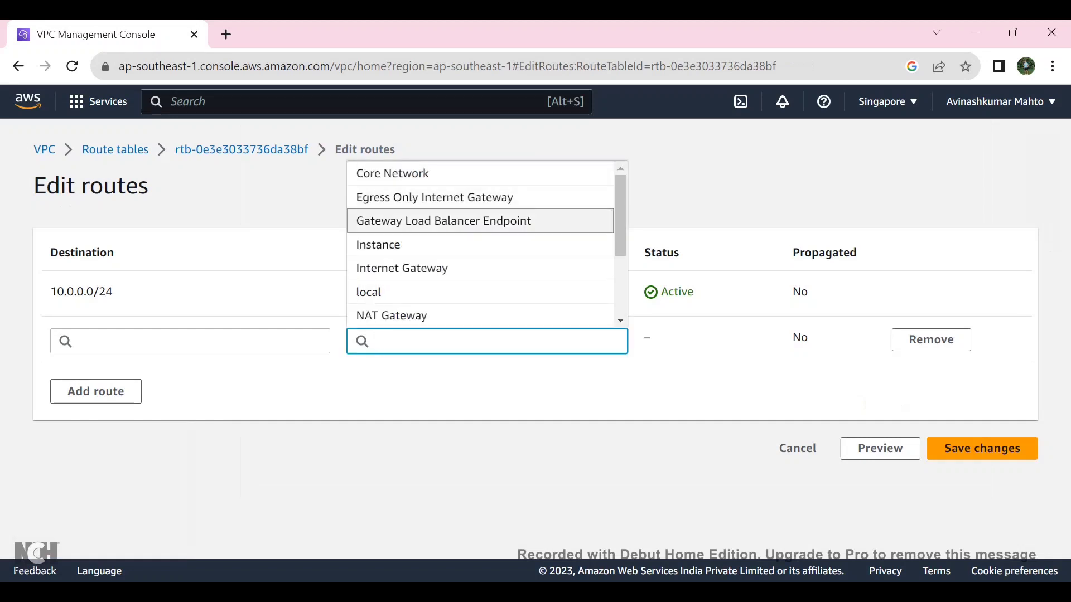
{"action": "key", "text": "Down"}
{"action": "key", "text": "Down"}
{"action": "key", "text": "Down"}
{"action": "key", "text": "Down"}
{"action": "key", "text": "Return"}
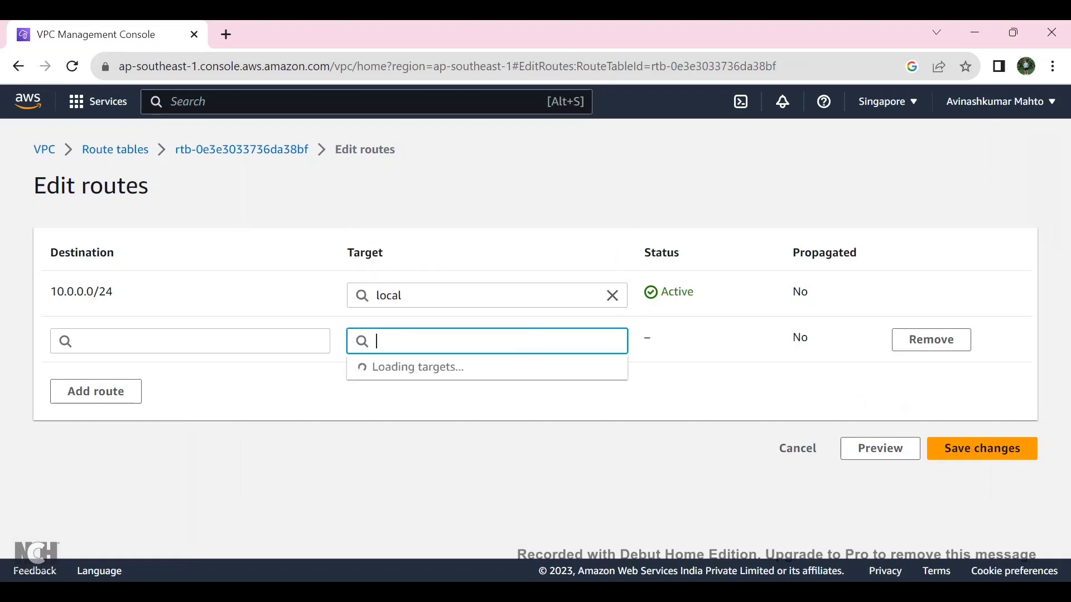
{"action": "left_click", "coordinate": [487, 366]}
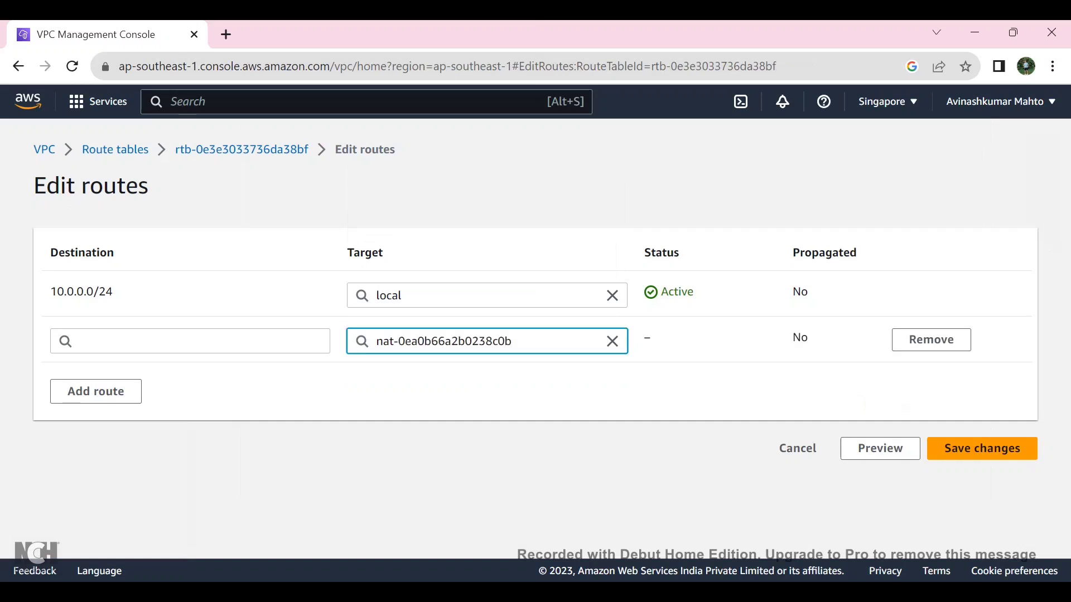
{"action": "left_click", "coordinate": [190, 341]}
{"action": "key", "text": "Return"}
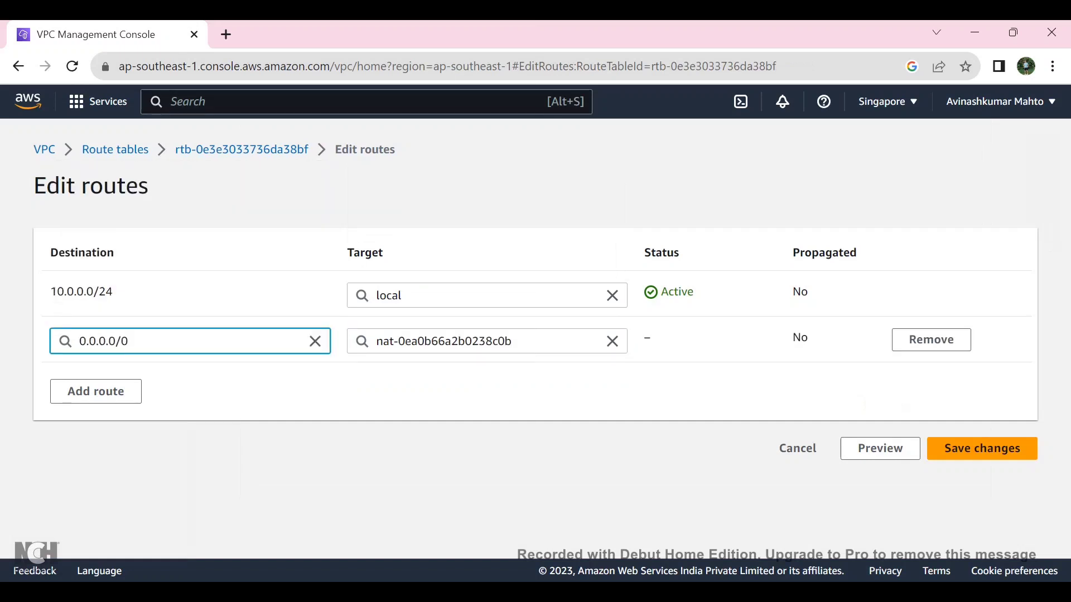
{"action": "left_click", "coordinate": [981, 448]}
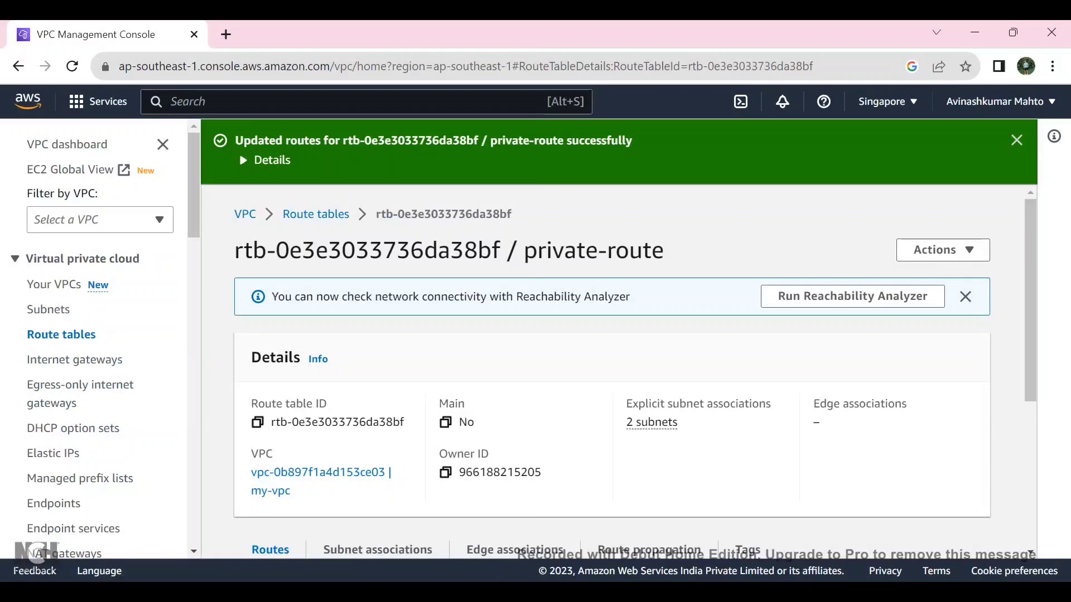
Review the private-route table's subnet associations and routes, and bring up the VPC.jpeg diagram in Photos.
{"action": "scroll", "coordinate": [613, 368], "scroll_direction": "down", "scroll_amount": 3}
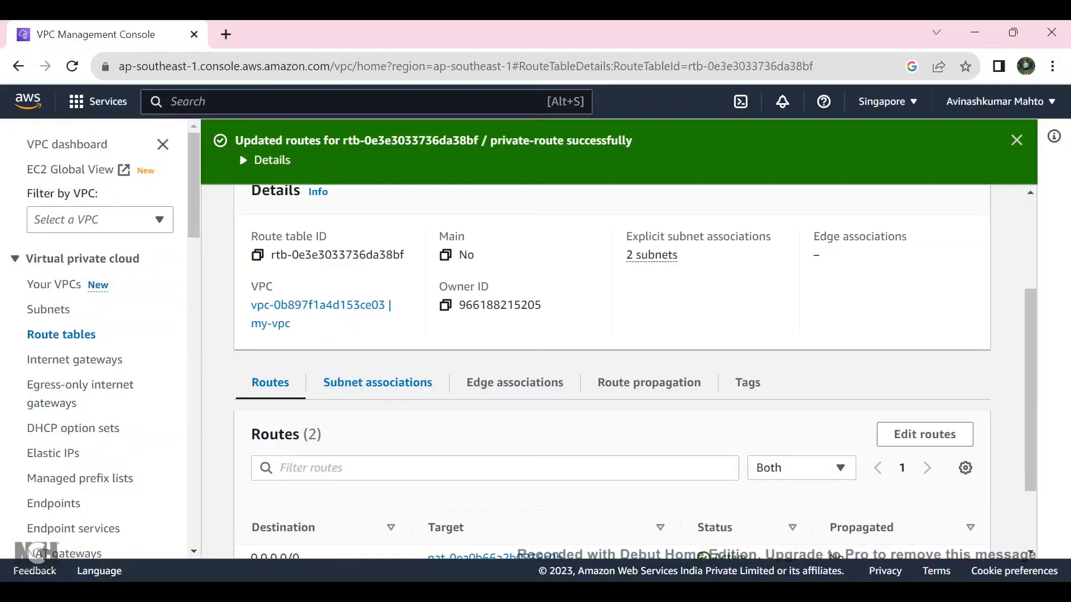
{"action": "left_click", "coordinate": [377, 383]}
{"action": "scroll", "coordinate": [613, 368], "scroll_direction": "down", "scroll_amount": 5}
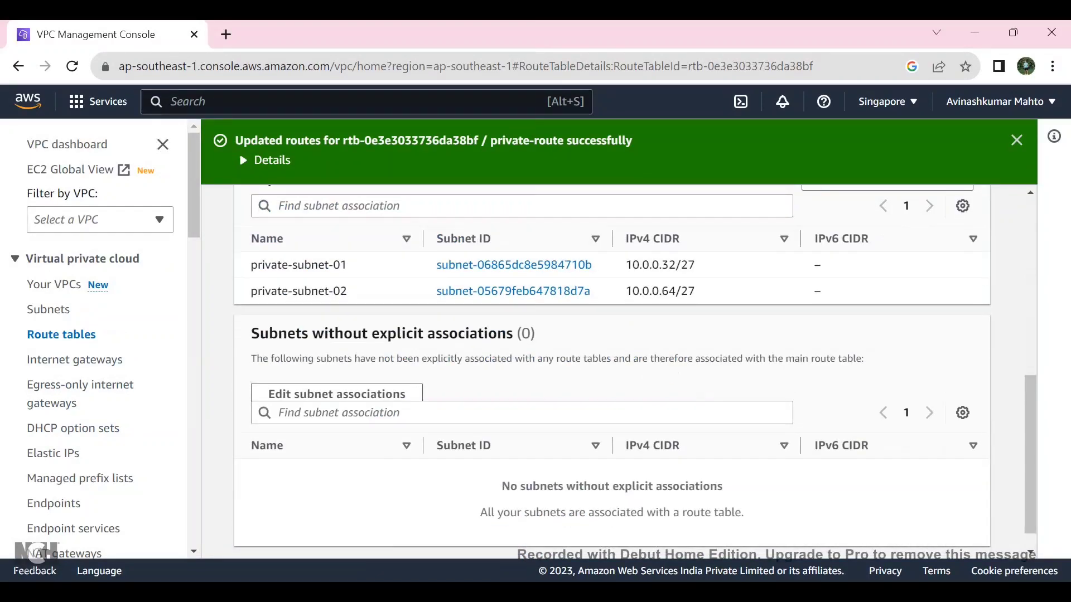
{"action": "scroll", "coordinate": [613, 368], "scroll_direction": "up", "scroll_amount": 3}
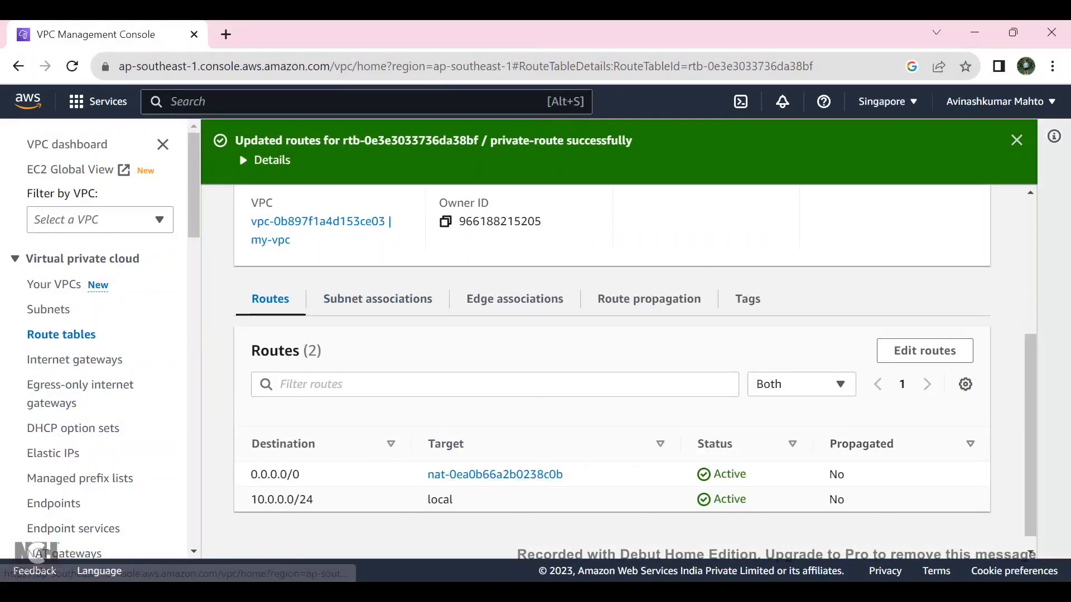
{"action": "scroll", "coordinate": [613, 335], "scroll_direction": "down", "scroll_amount": 1}
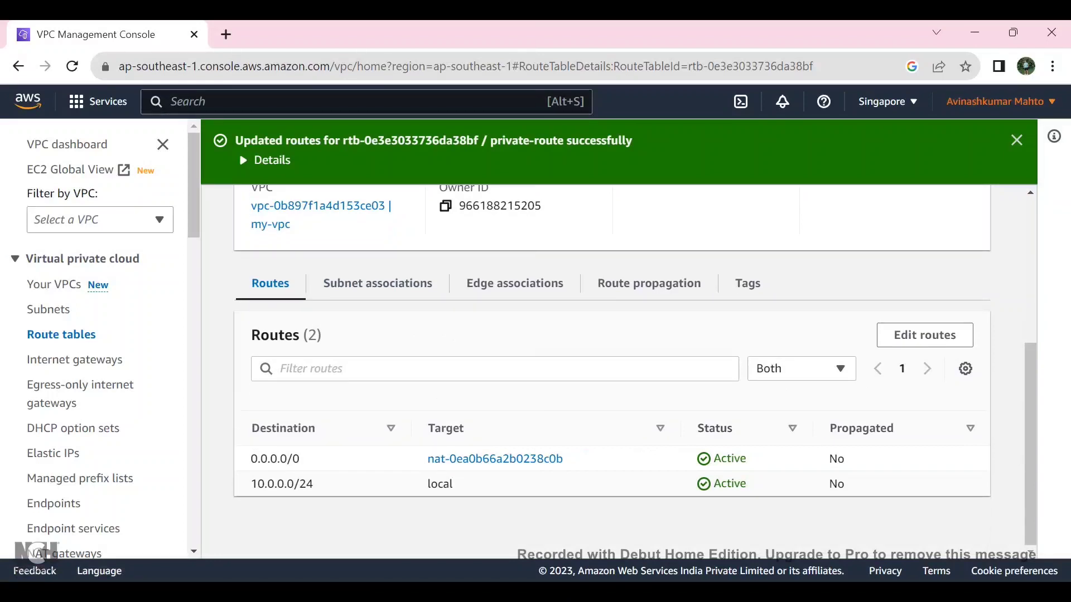
{"action": "left_click", "coordinate": [1016, 140]}
{"action": "left_click", "coordinate": [773, 593]}
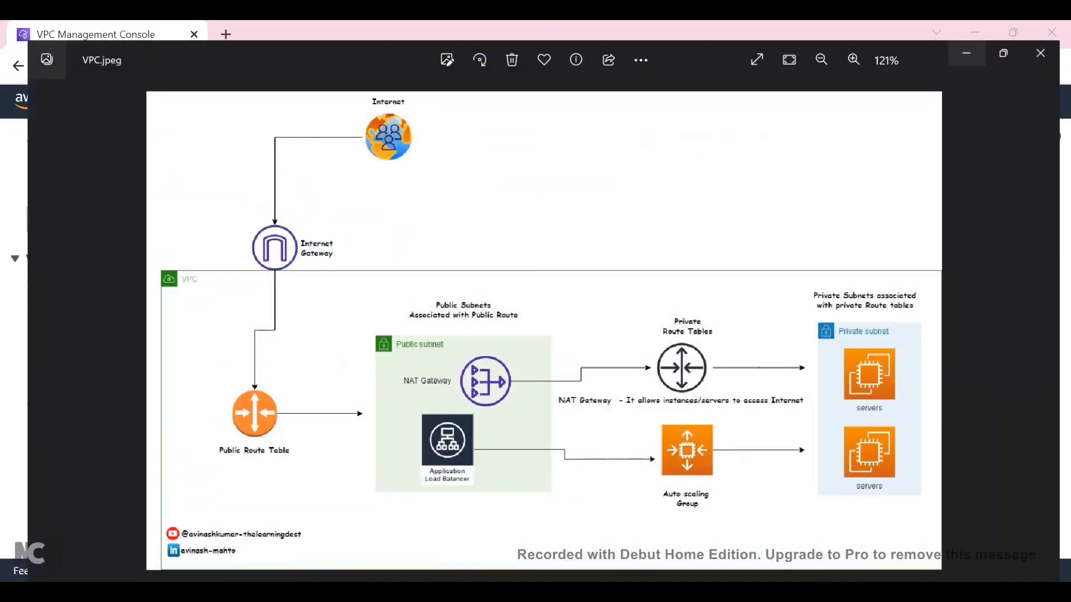
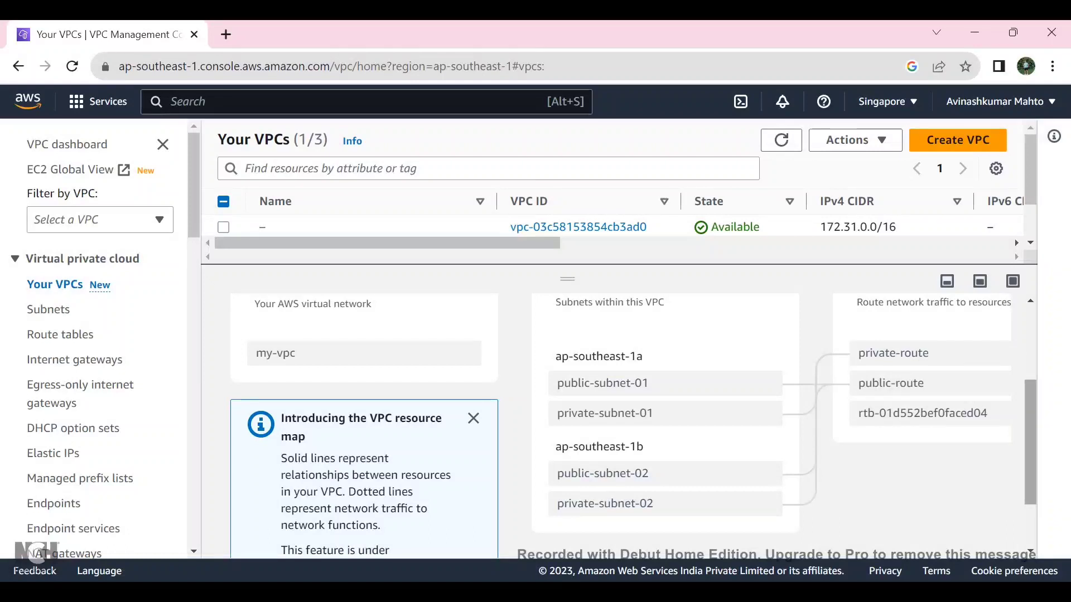
Dismiss the introductory notice in my-vpc's resource map and view its subnets, route tables and network connections.
{"action": "scroll", "coordinate": [633, 427], "scroll_direction": "up", "scroll_amount": 1}
{"action": "scroll", "coordinate": [633, 427], "scroll_direction": "down", "scroll_amount": 3}
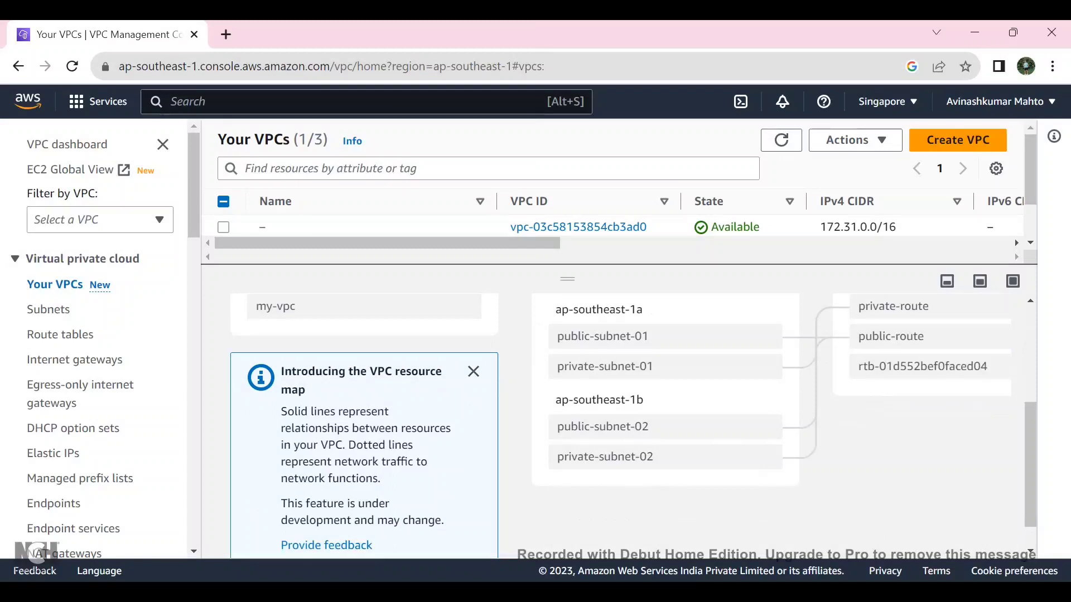
{"action": "left_click", "coordinate": [474, 372]}
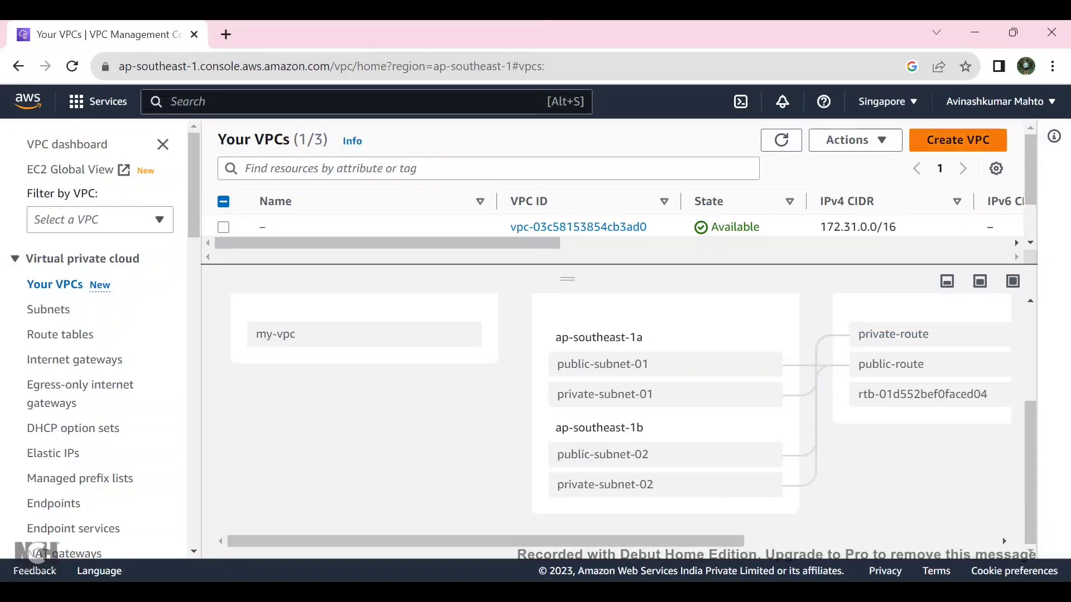
{"action": "left_click_drag", "start_coordinate": [486, 541], "coordinate": [606, 541]}
{"action": "scroll", "coordinate": [612, 421], "scroll_direction": "right", "scroll_amount": 3}
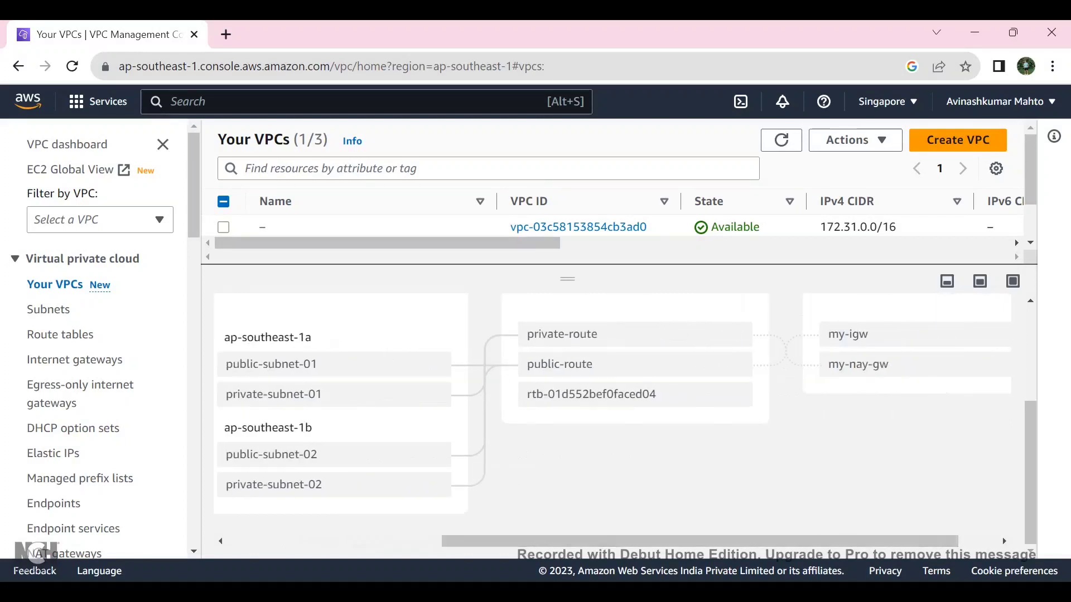
{"action": "left_click_drag", "start_coordinate": [701, 541], "coordinate": [692, 541]}
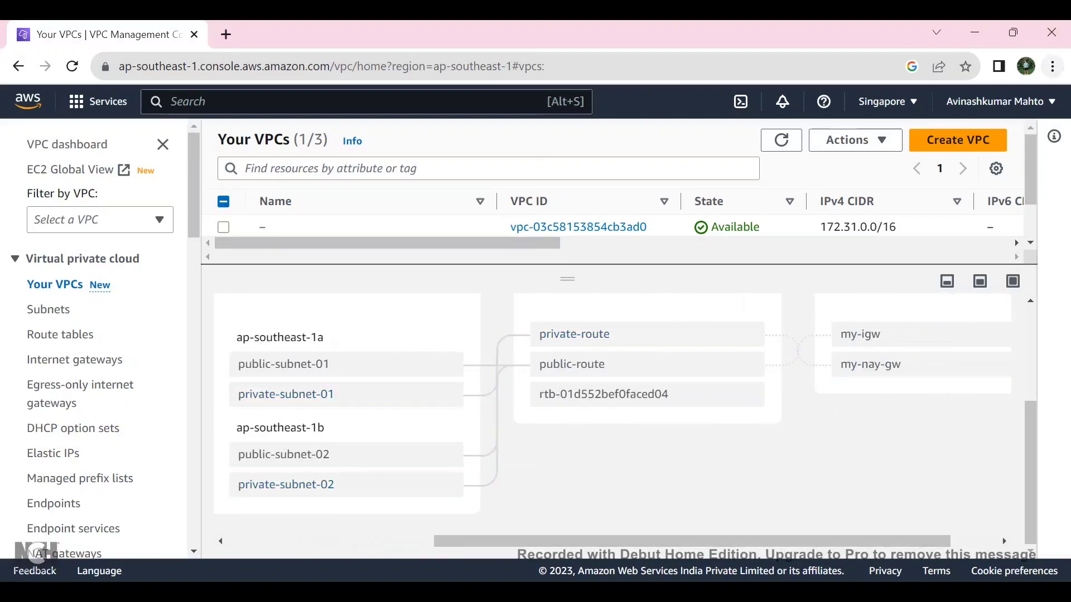
Reduce the page zoom to 80% and trace how my-igw and my-nay-gw link to my-vpc's route tables and subnets.
{"action": "left_click", "coordinate": [1051, 65]}
{"action": "key", "text": "ctrl+minus"}
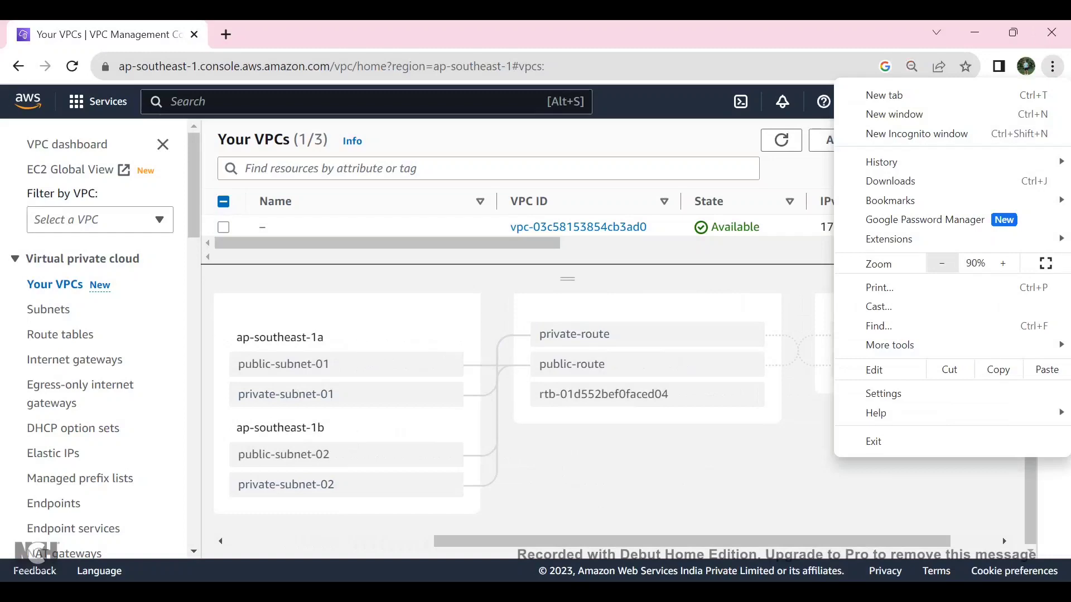
{"action": "key", "text": "ctrl+minus"}
{"action": "key", "text": "Escape"}
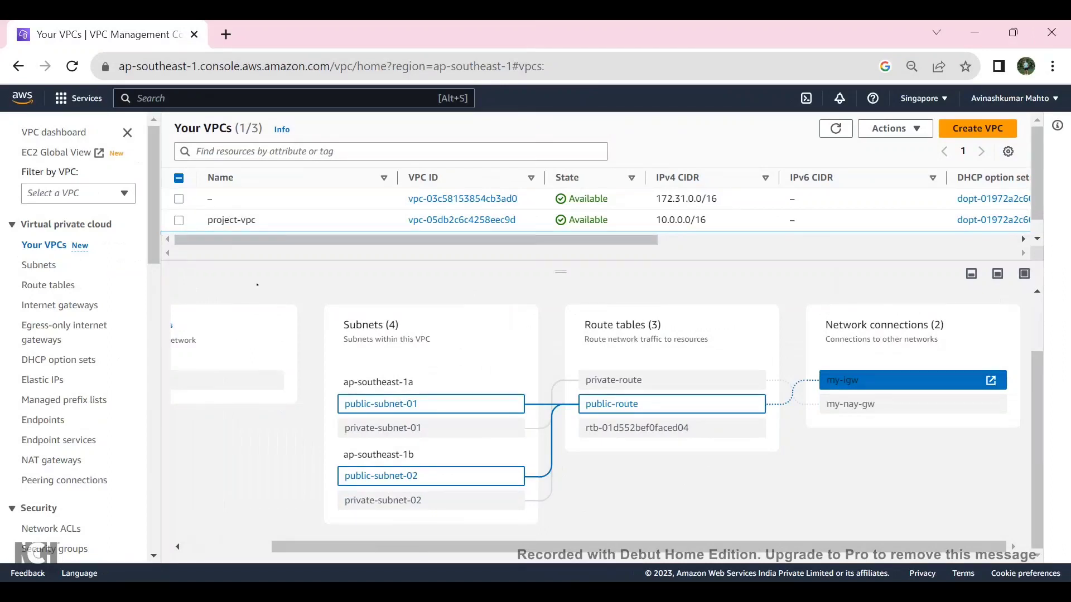
{"action": "left_click", "coordinate": [913, 404]}
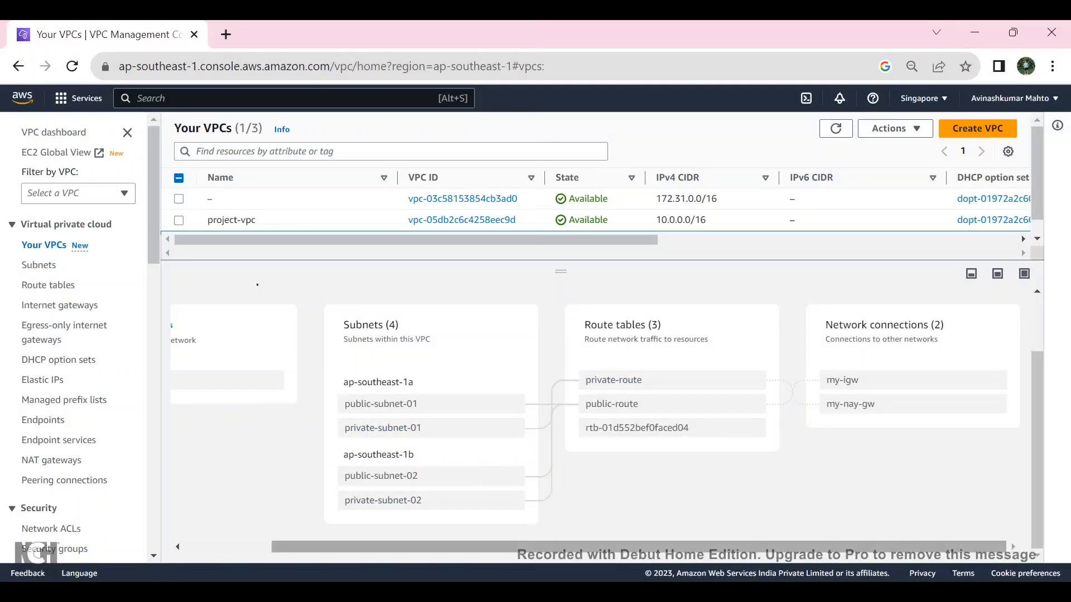
{"action": "left_click_drag", "start_coordinate": [639, 546], "coordinate": [552, 547]}
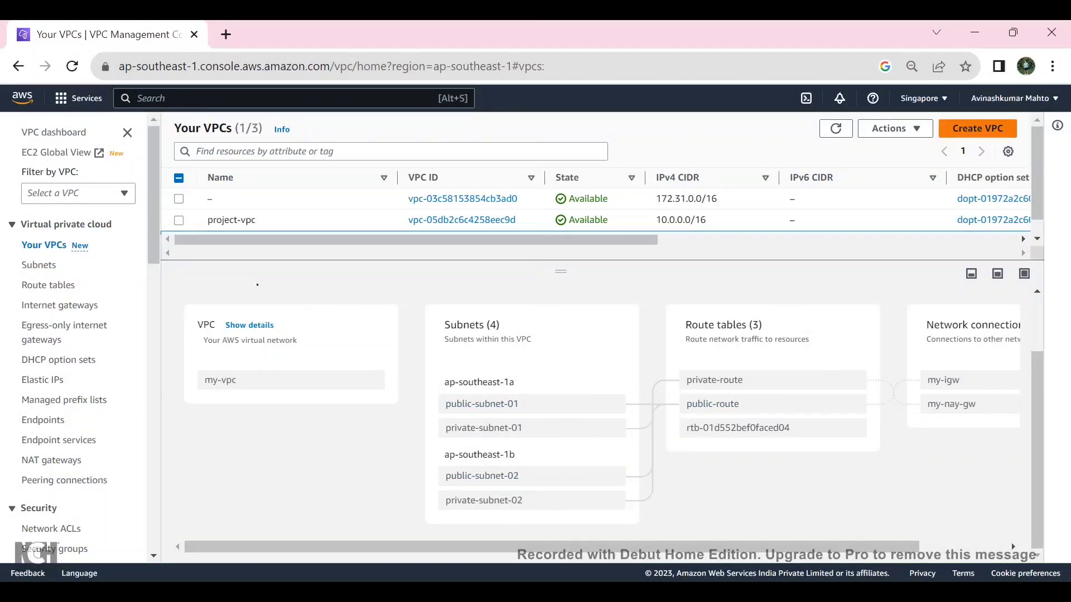
Start creating another VPC with the VPC and more option and set the page zoom to 90%.
{"action": "left_click", "coordinate": [978, 128]}
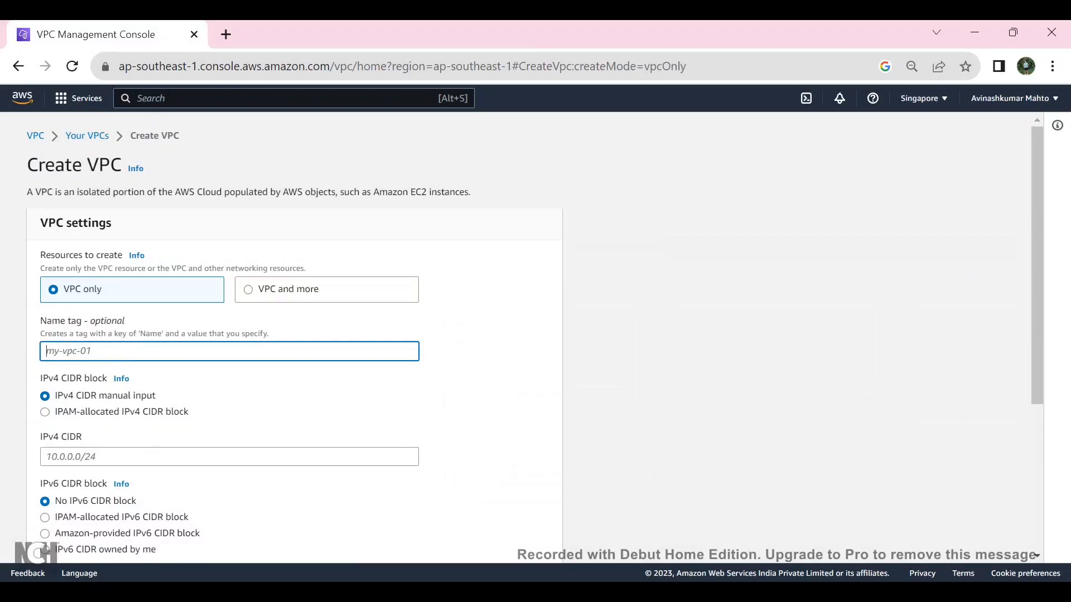
{"action": "left_click", "coordinate": [288, 290]}
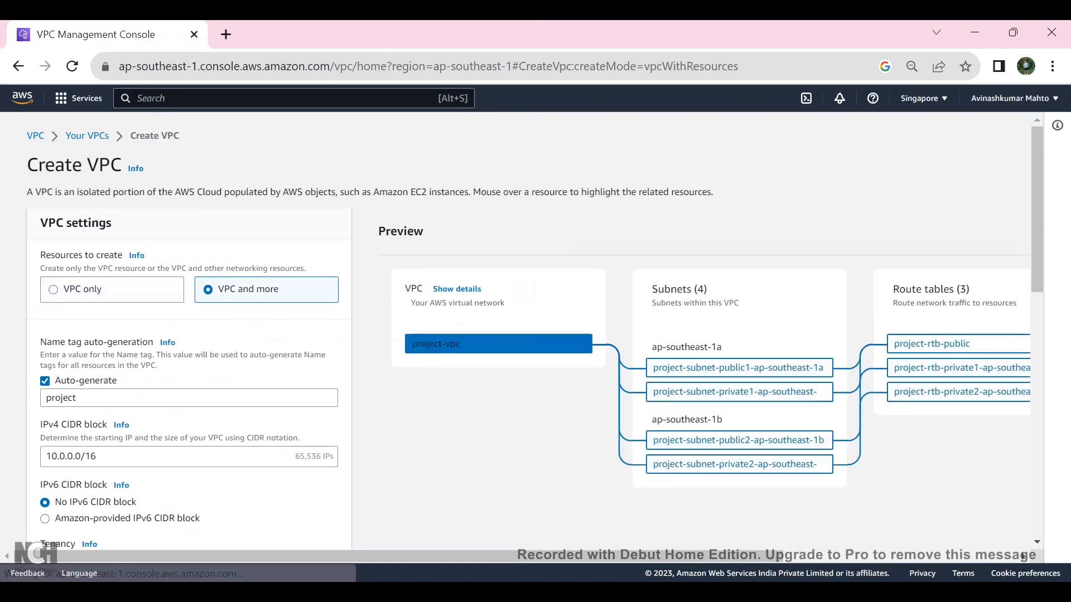
{"action": "left_click", "coordinate": [1052, 66]}
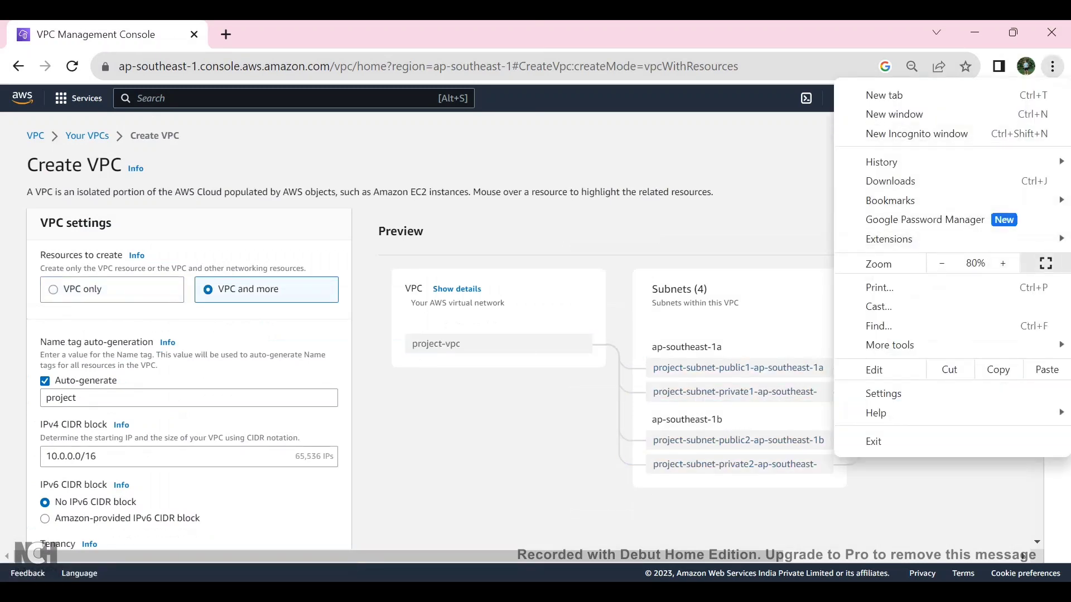
{"action": "left_click", "coordinate": [1003, 263]}
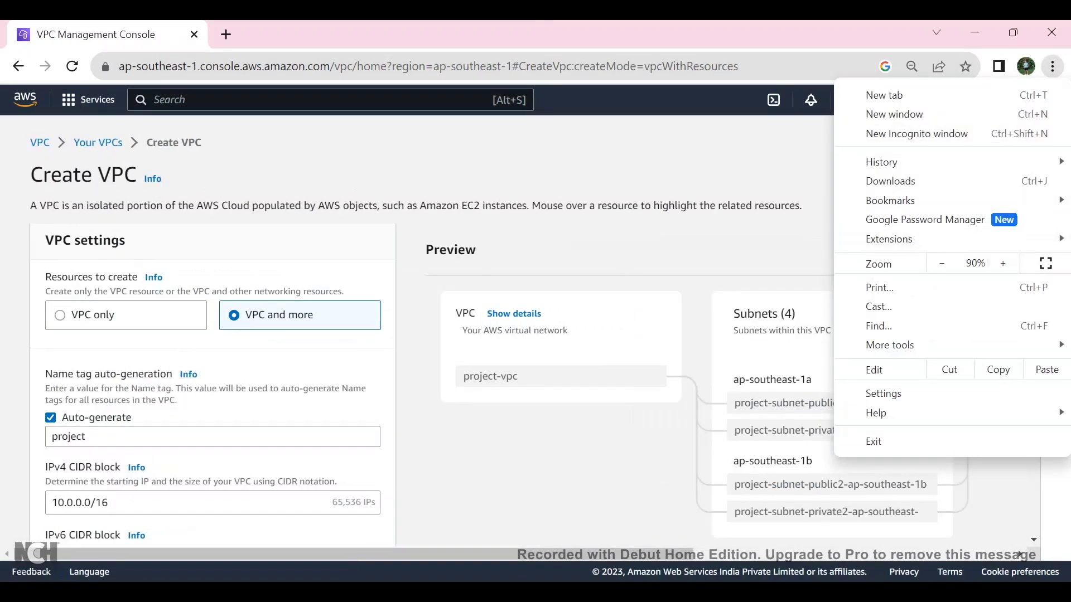
Review the VPC and more settings for name tags, CIDR blocks, availability zones, subnets, NAT gateways, VPC endpoints and DNS options.
{"action": "scroll", "coordinate": [212, 335], "scroll_direction": "down", "scroll_amount": 3}
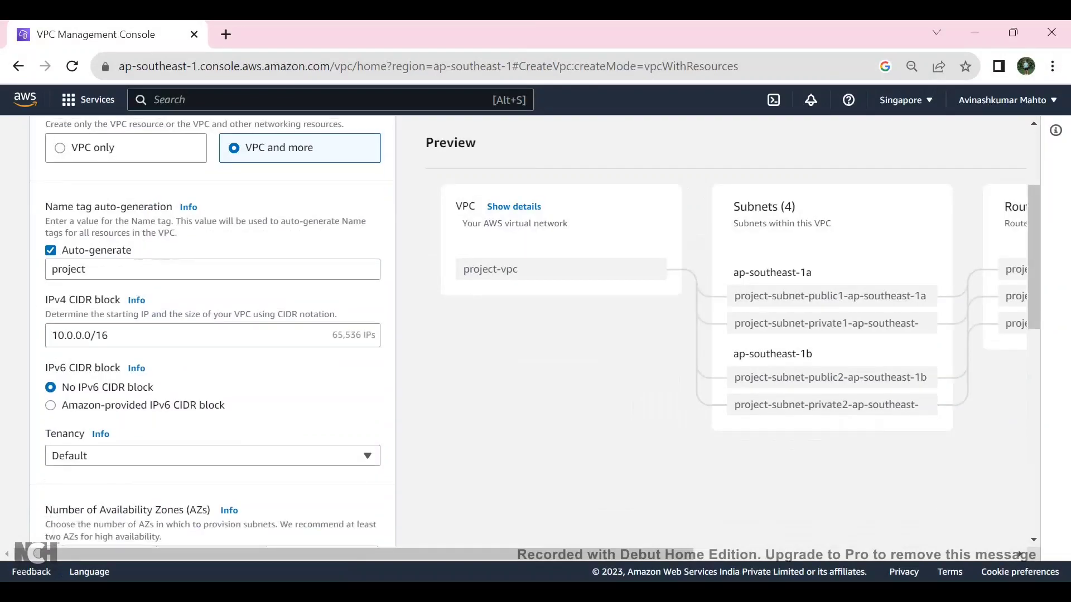
{"action": "scroll", "coordinate": [212, 334], "scroll_direction": "down", "scroll_amount": 5}
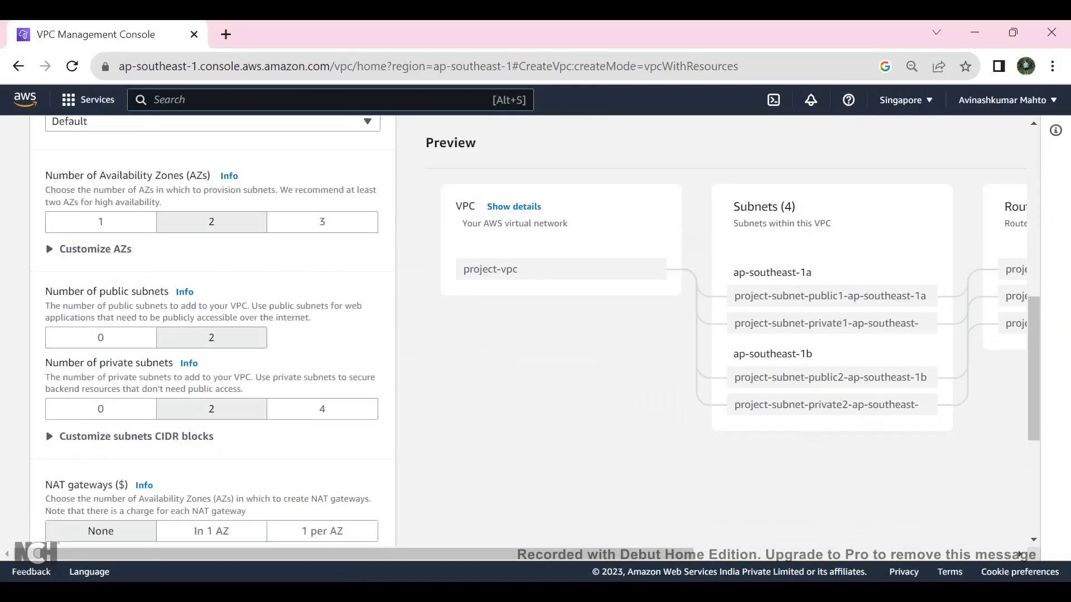
{"action": "scroll", "coordinate": [212, 334], "scroll_direction": "down", "scroll_amount": 4}
{"action": "scroll", "coordinate": [212, 335], "scroll_direction": "up", "scroll_amount": 5}
{"action": "scroll", "coordinate": [212, 335], "scroll_direction": "up", "scroll_amount": 7}
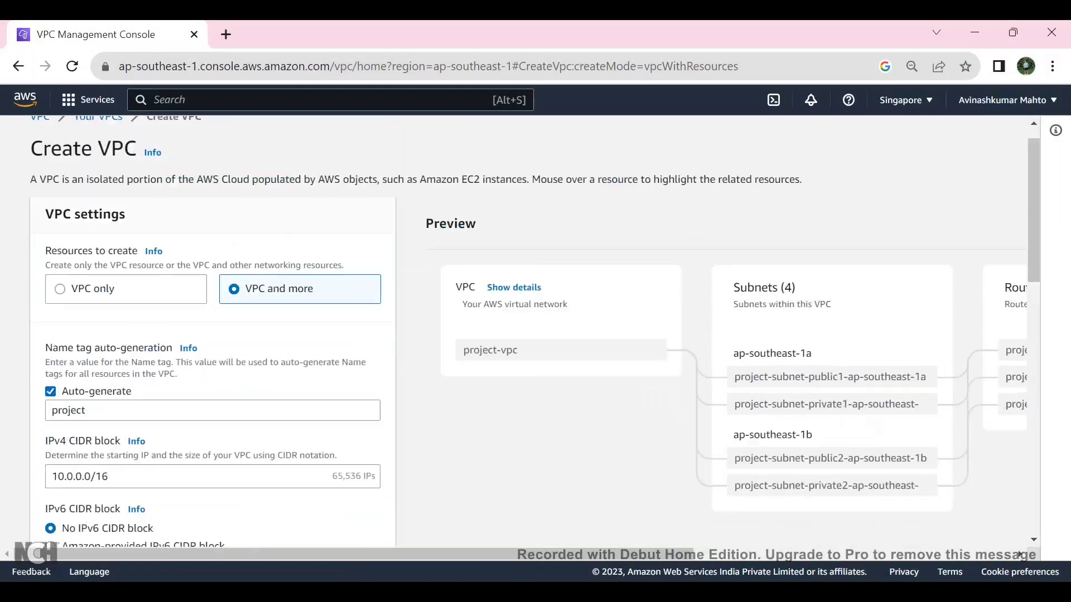
{"action": "scroll", "coordinate": [212, 335], "scroll_direction": "down", "scroll_amount": 3}
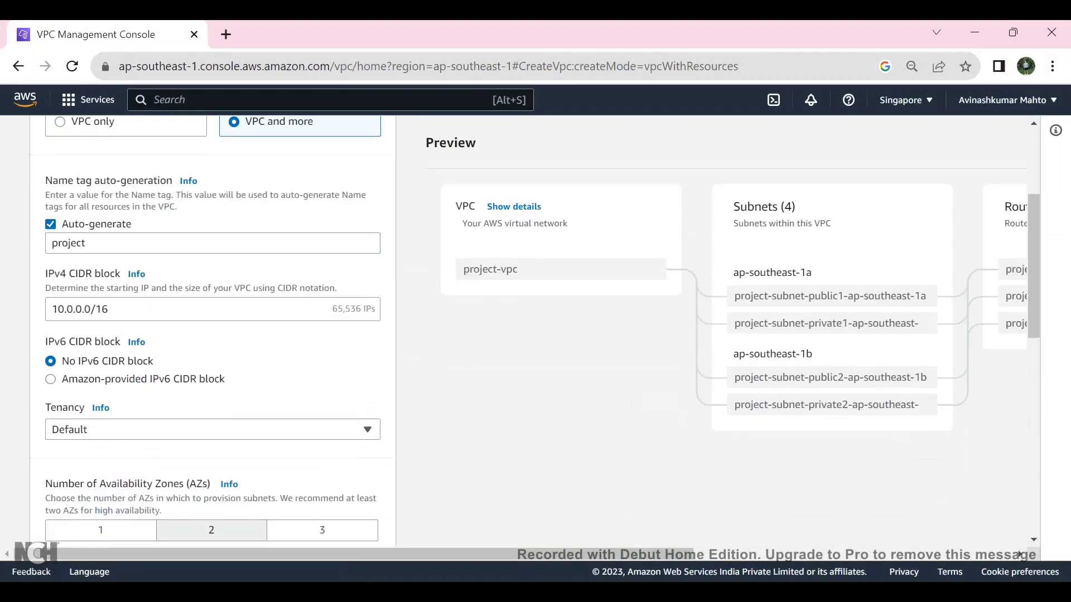
{"action": "scroll", "coordinate": [212, 335], "scroll_direction": "down", "scroll_amount": 3}
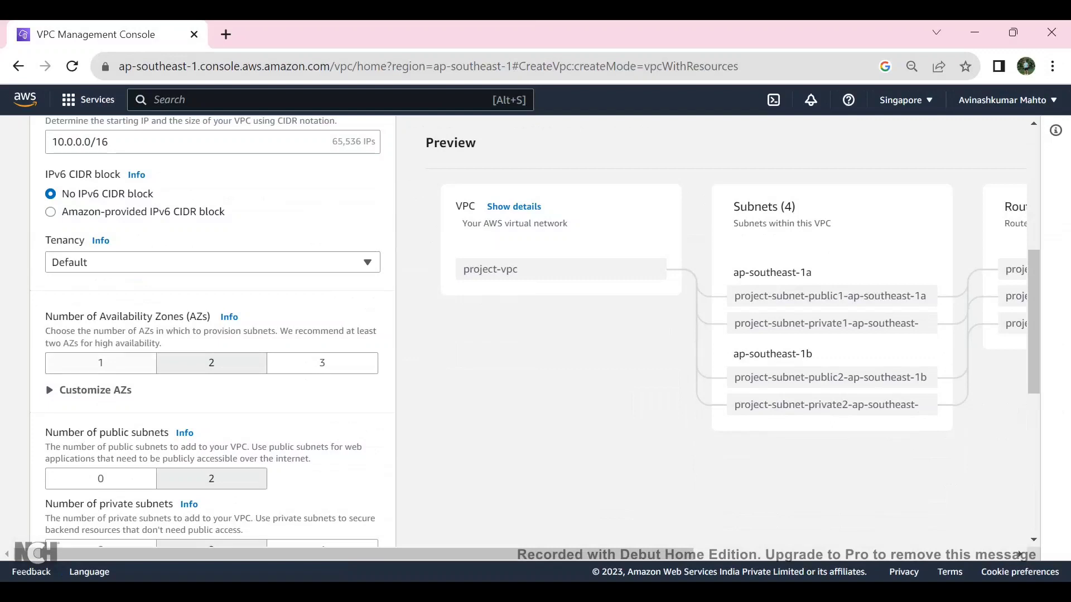
{"action": "scroll", "coordinate": [212, 334], "scroll_direction": "down", "scroll_amount": 3}
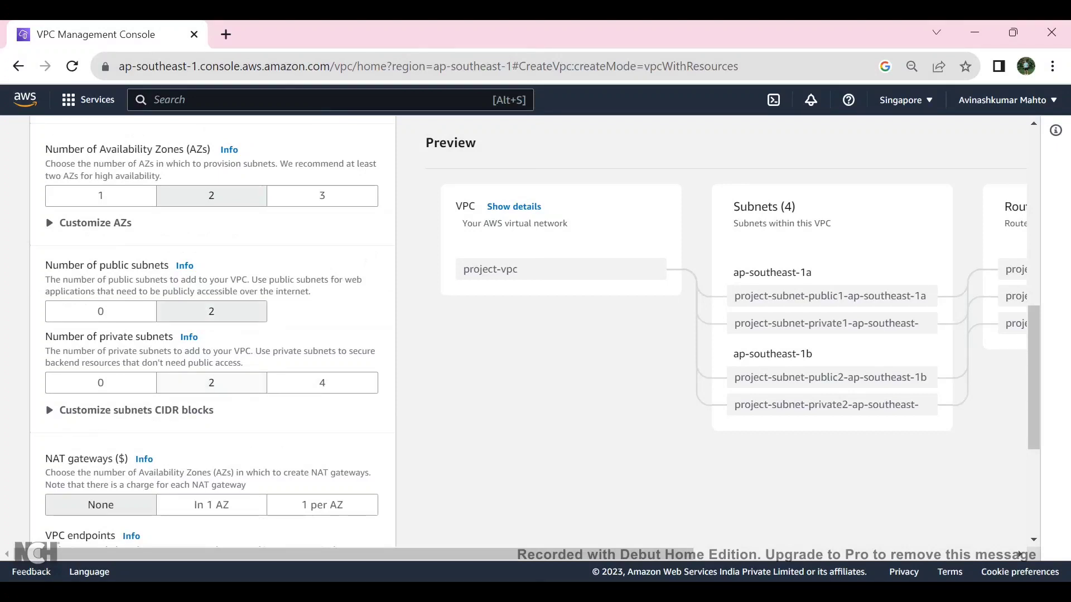
{"action": "scroll", "coordinate": [212, 335], "scroll_direction": "down", "scroll_amount": 3}
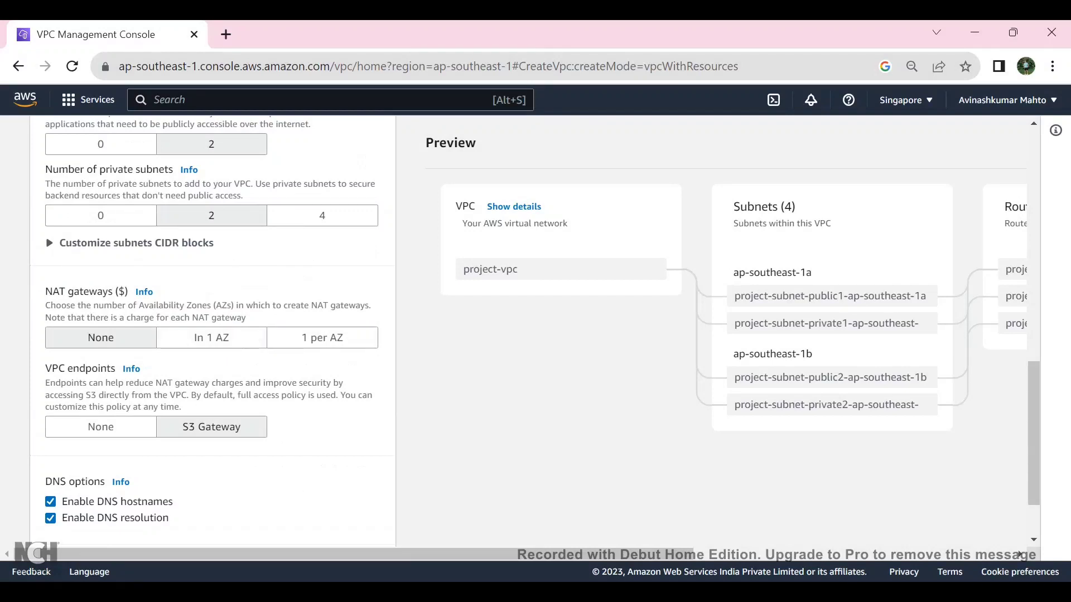
{"action": "scroll", "coordinate": [212, 334], "scroll_direction": "down", "scroll_amount": 2}
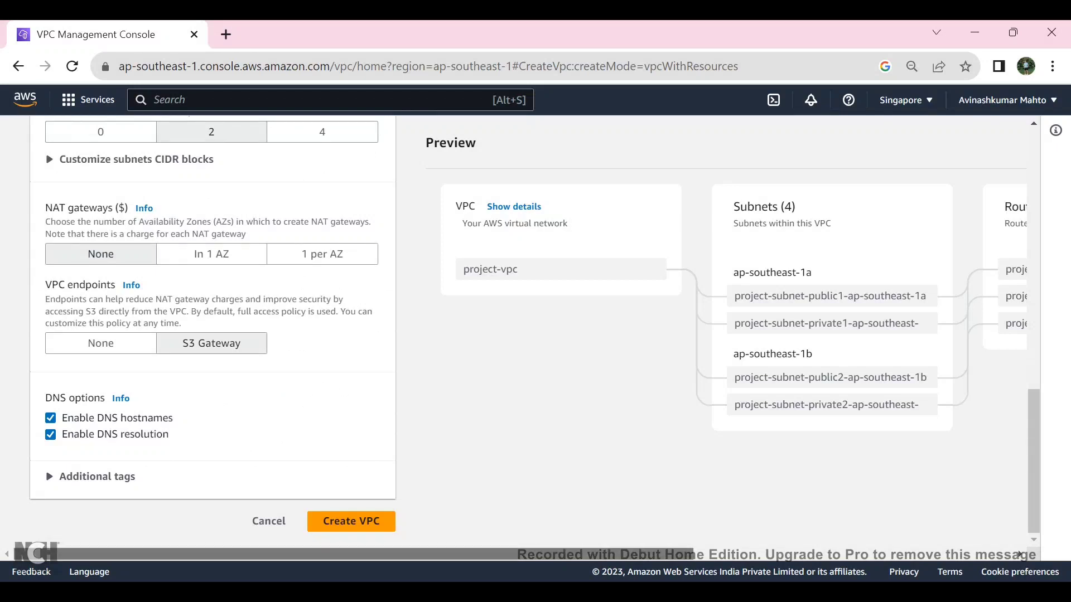
Examine the preview of project-vpc's subnets and how they connect to its route tables.
{"action": "scroll", "coordinate": [39, 484], "scroll_direction": "right", "scroll_amount": 3}
{"action": "scroll", "coordinate": [39, 484], "scroll_direction": "right", "scroll_amount": 3}
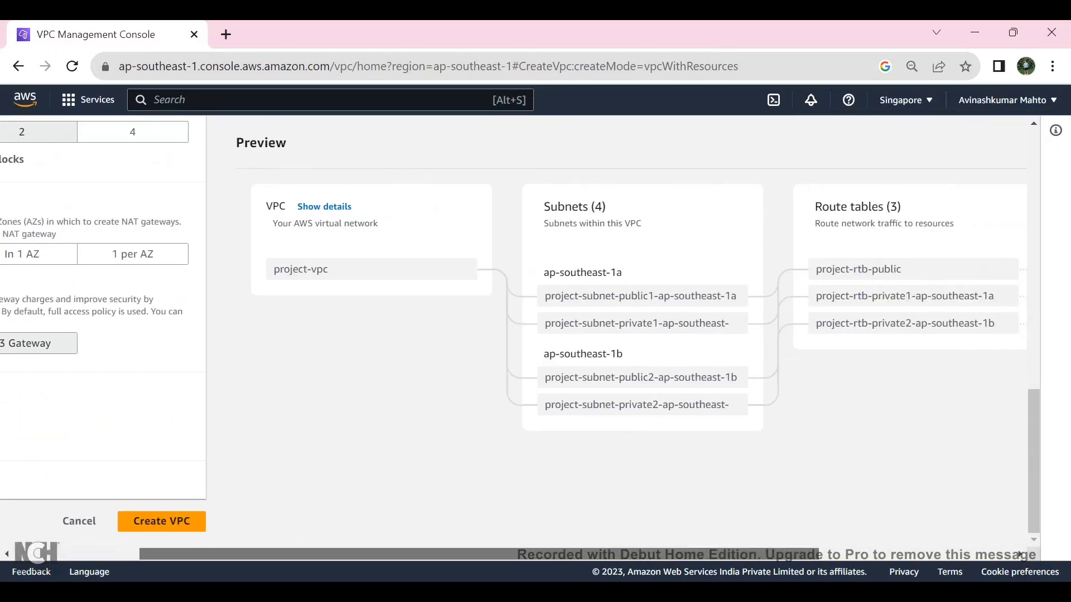
{"action": "scroll", "coordinate": [513, 338], "scroll_direction": "right", "scroll_amount": 1}
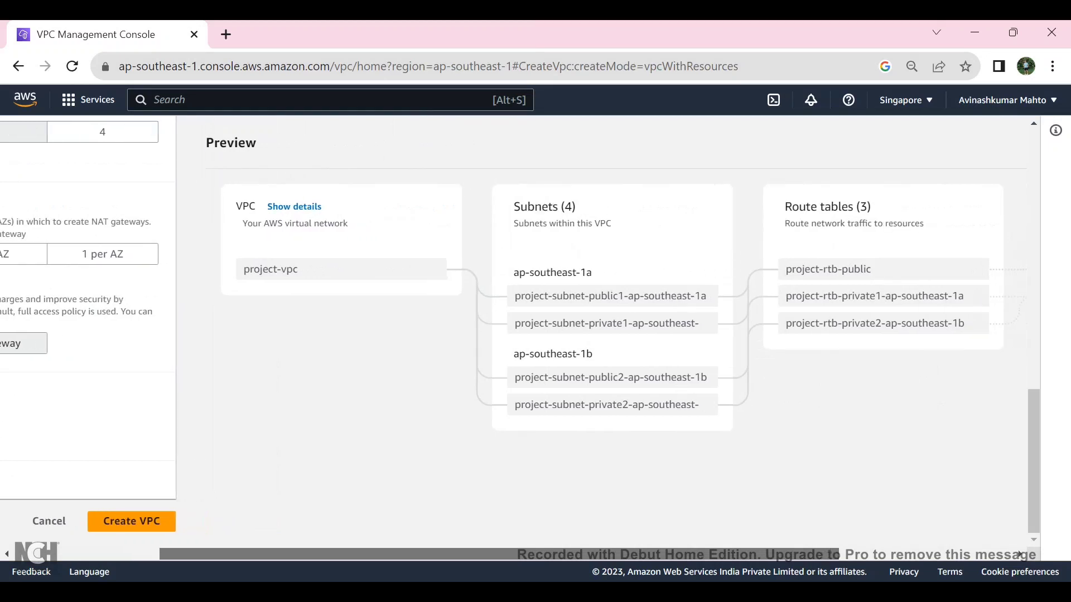
{"action": "scroll", "coordinate": [513, 338], "scroll_direction": "right", "scroll_amount": 1}
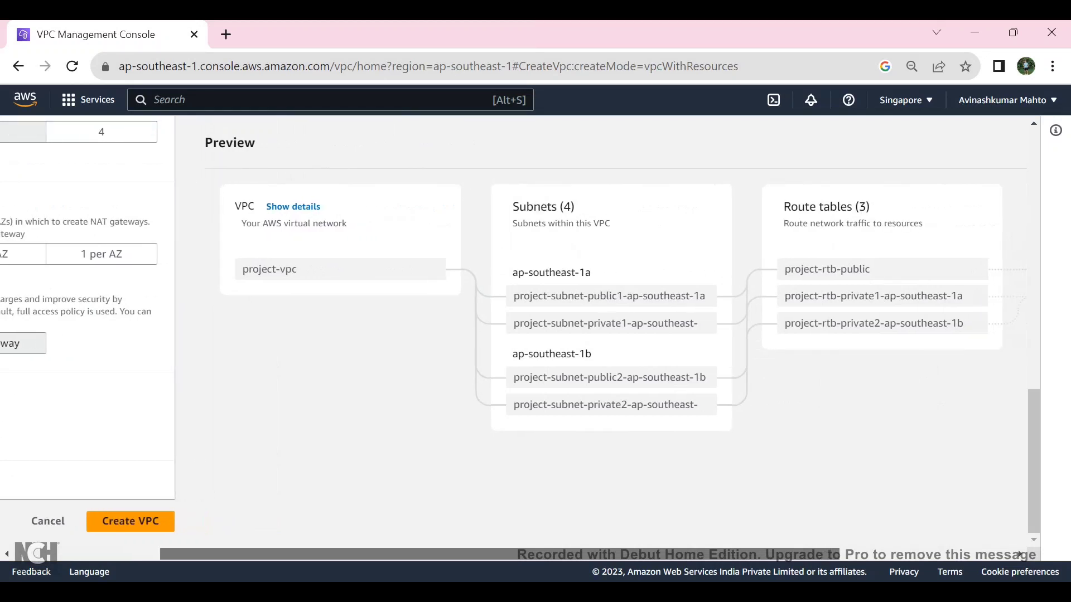
{"action": "scroll", "coordinate": [608, 335], "scroll_direction": "left", "scroll_amount": 1}
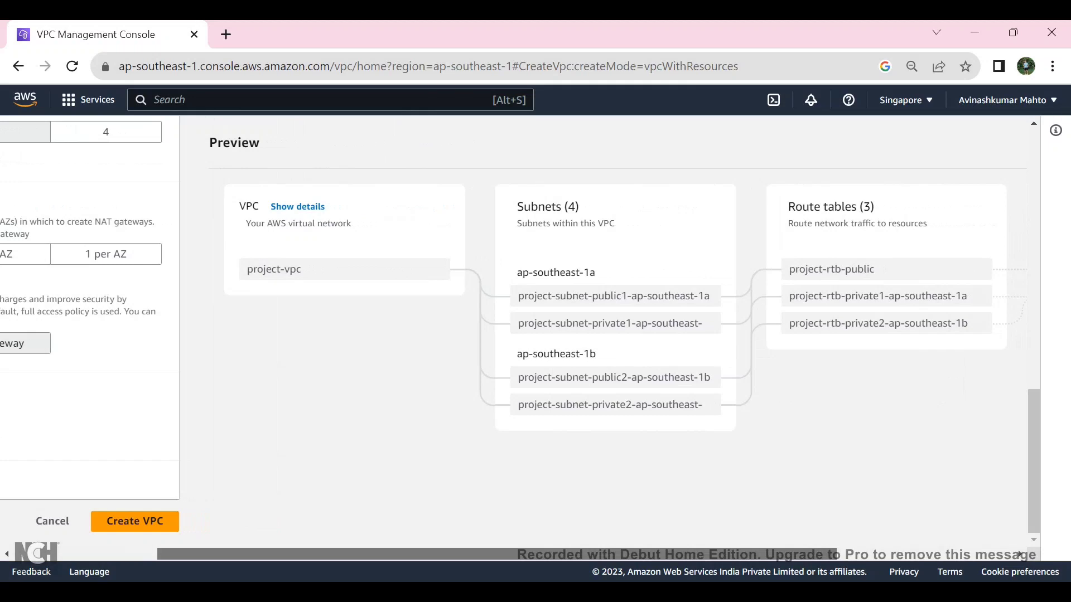
{"action": "scroll", "coordinate": [536, 335], "scroll_direction": "left", "scroll_amount": 4}
Recheck the new VPC's name tag, IPv4 CIDR, tenancy, availability zone, subnet and gateway options.
{"action": "scroll", "coordinate": [535, 335], "scroll_direction": "up", "scroll_amount": 6}
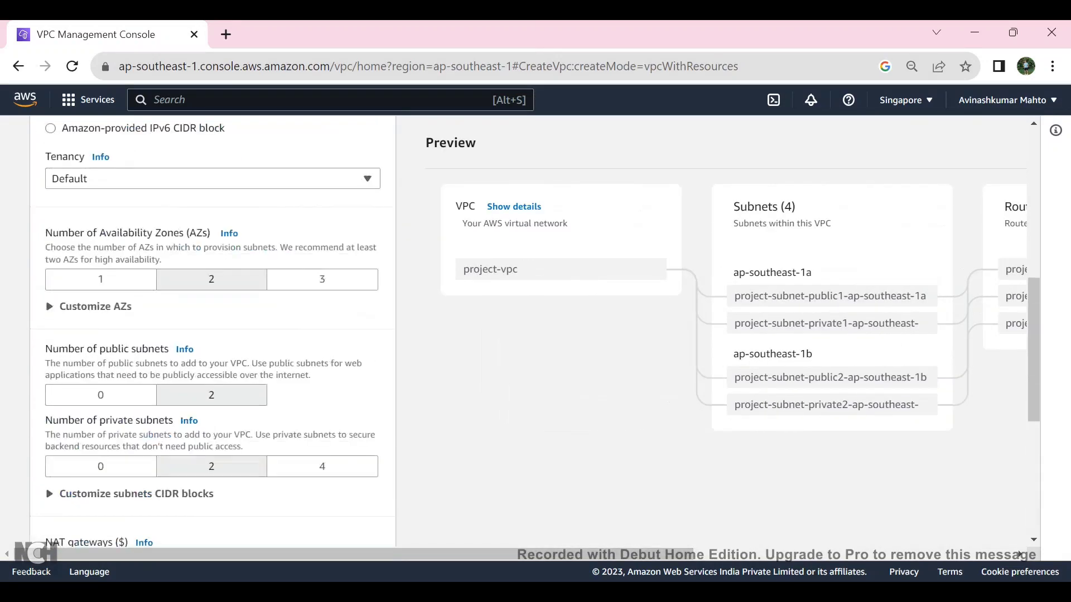
{"action": "scroll", "coordinate": [212, 334], "scroll_direction": "up", "scroll_amount": 3}
{"action": "scroll", "coordinate": [212, 334], "scroll_direction": "down", "scroll_amount": 6}
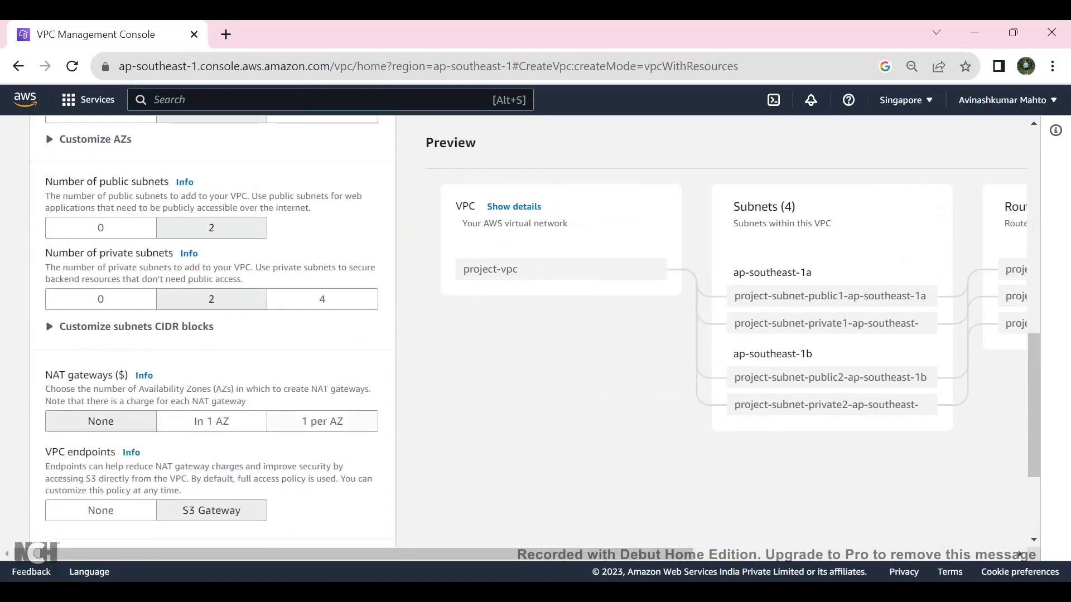
{"action": "scroll", "coordinate": [211, 334], "scroll_direction": "up", "scroll_amount": 7}
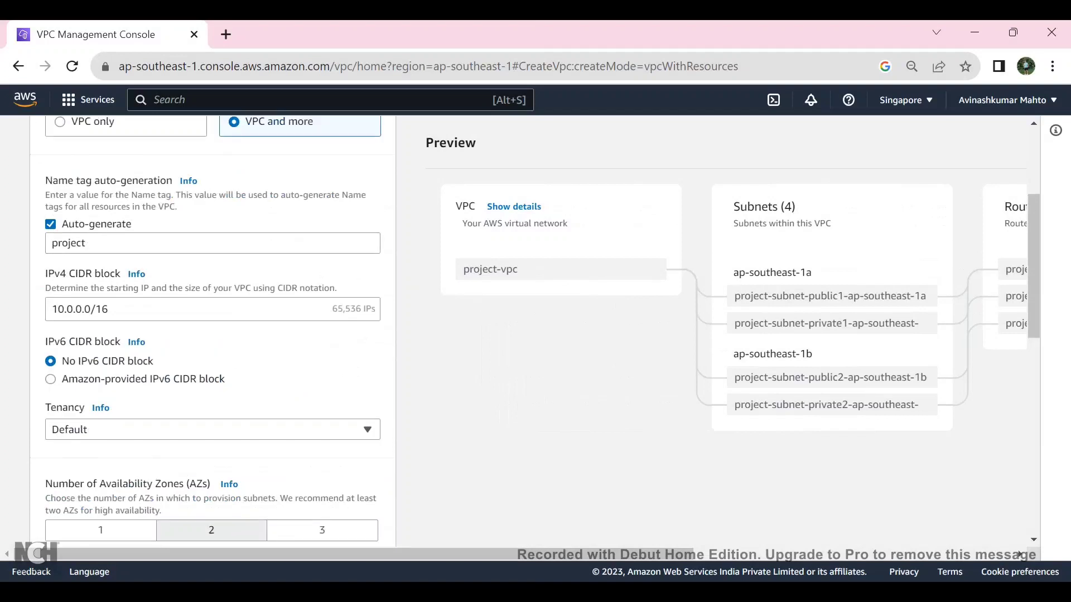
{"action": "scroll", "coordinate": [212, 335], "scroll_direction": "up", "scroll_amount": 4}
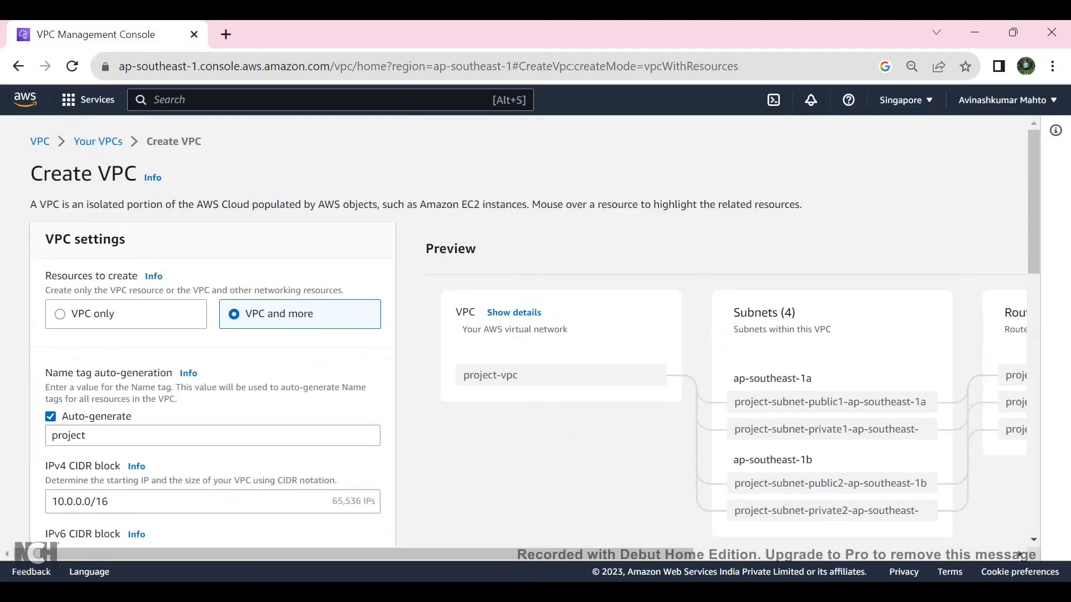
{"action": "scroll", "coordinate": [212, 335], "scroll_direction": "down", "scroll_amount": 4}
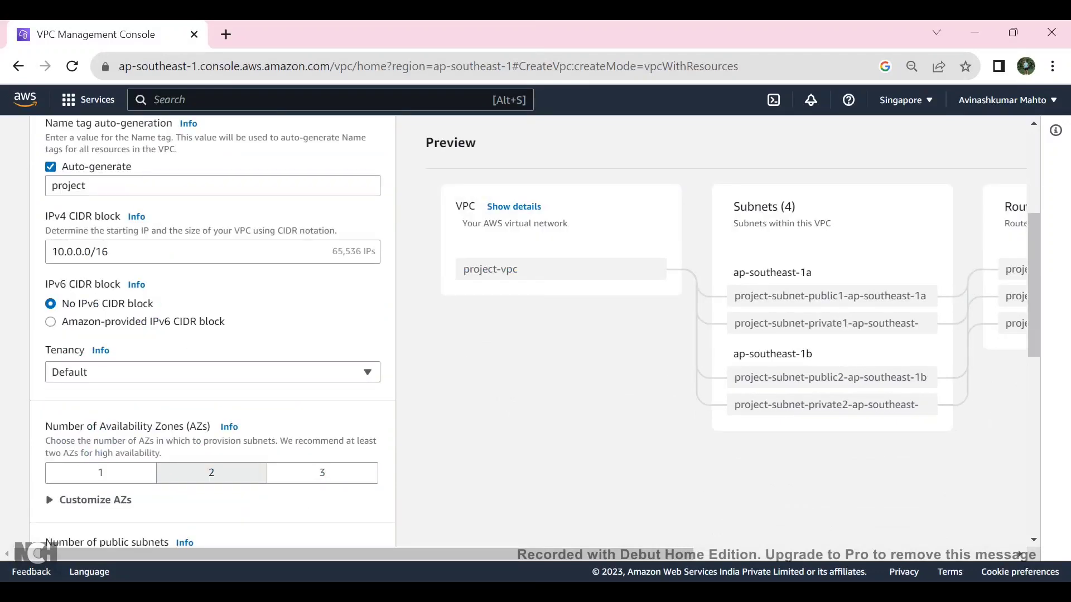
{"action": "scroll", "coordinate": [211, 335], "scroll_direction": "up", "scroll_amount": 4}
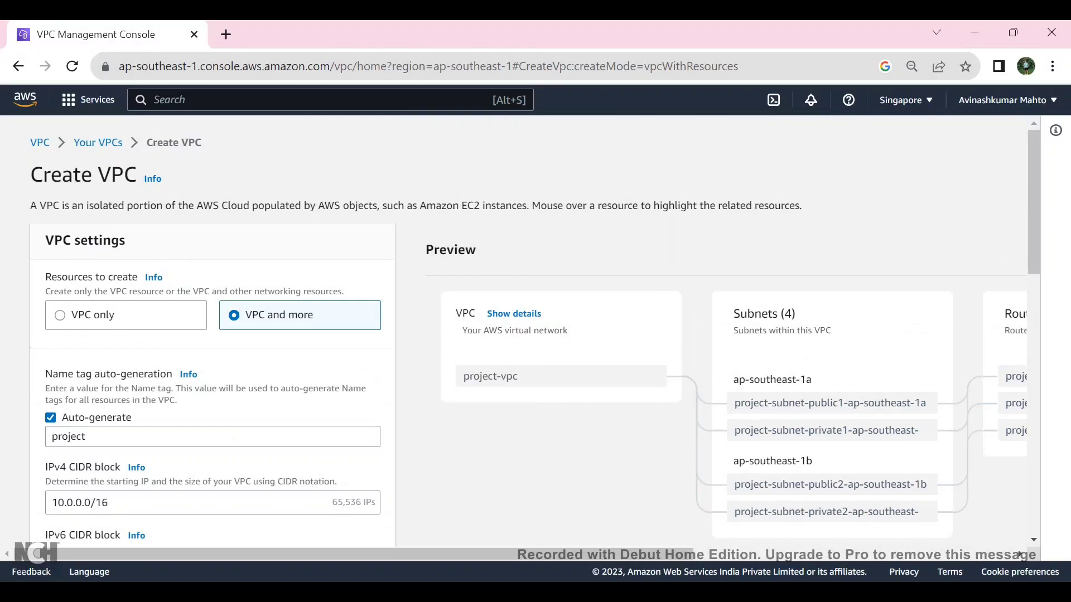
{"action": "scroll", "coordinate": [535, 335], "scroll_direction": "down", "scroll_amount": 5}
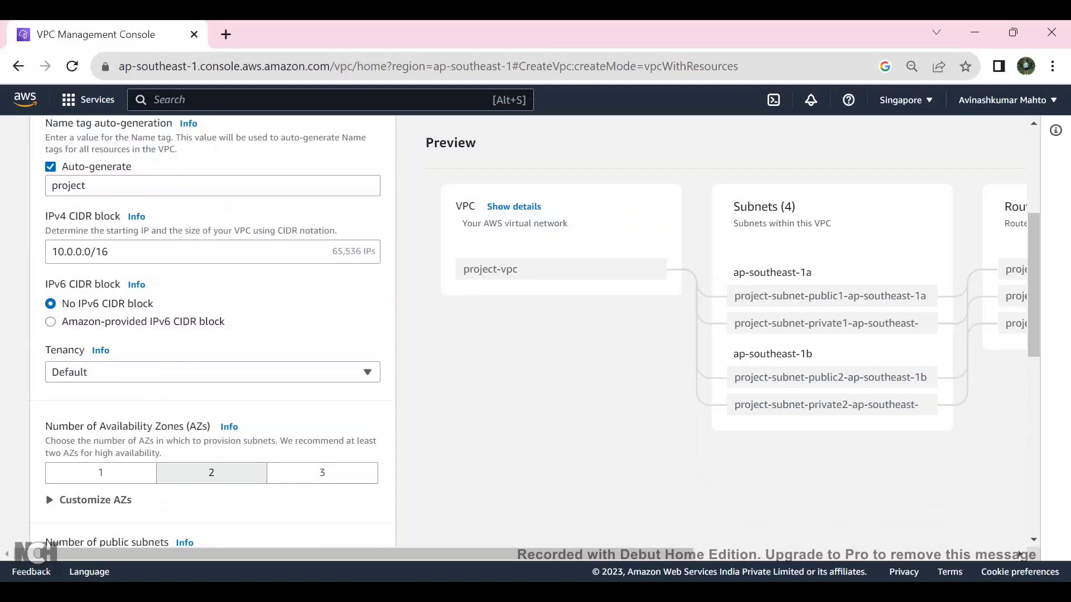
{"action": "key", "text": "ctrl+Tab"}
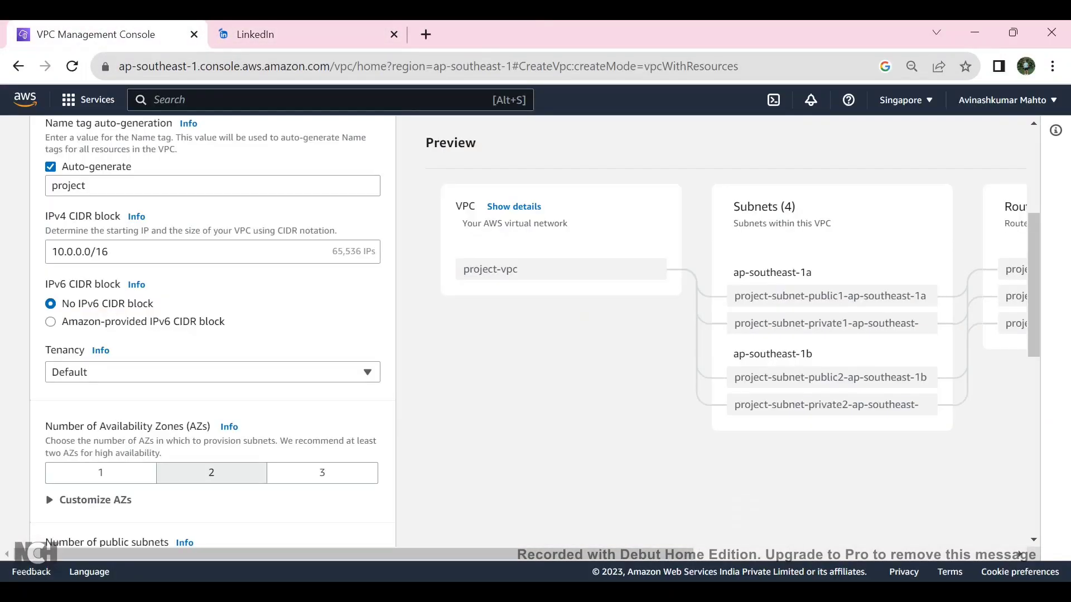